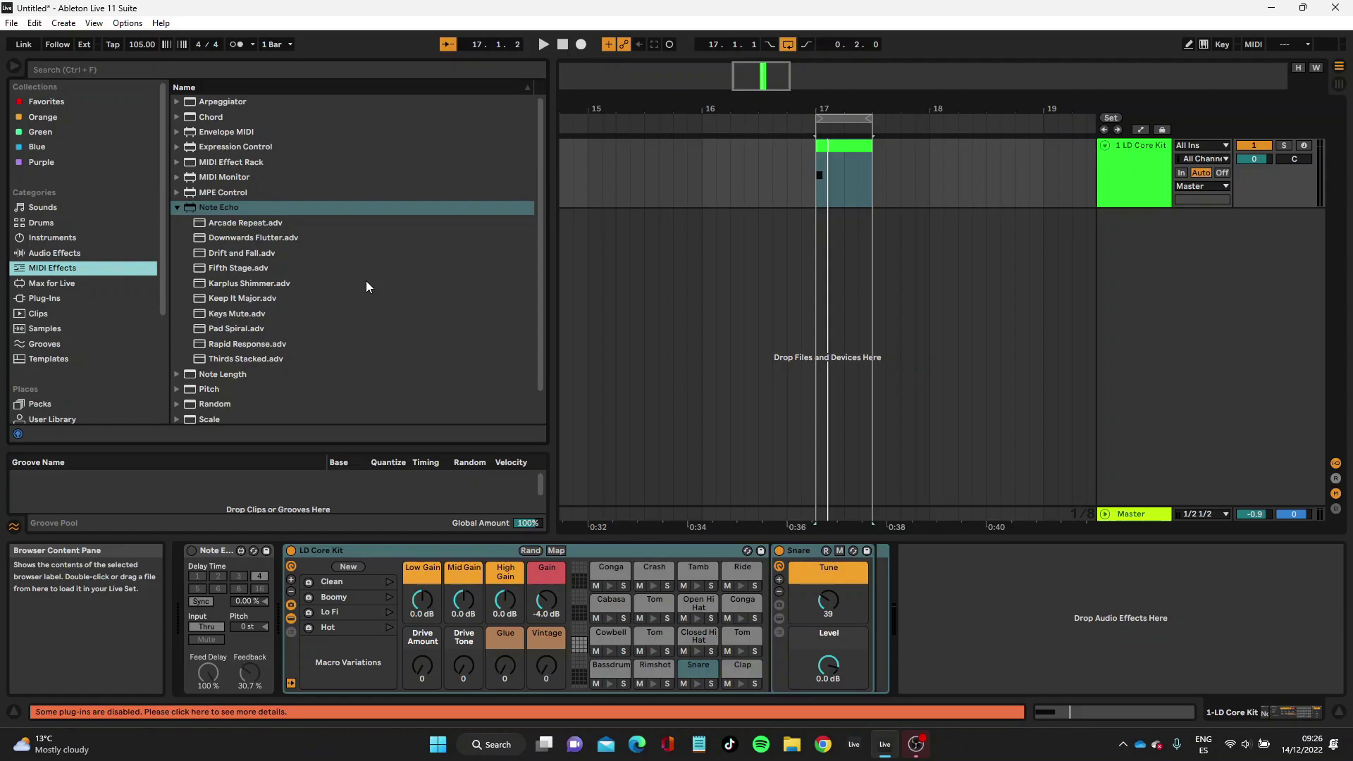
Play the looped bass drum clip with Note Echo off, show the LD Core Kit track's devices, and stop playback.
left_click(1133, 187)
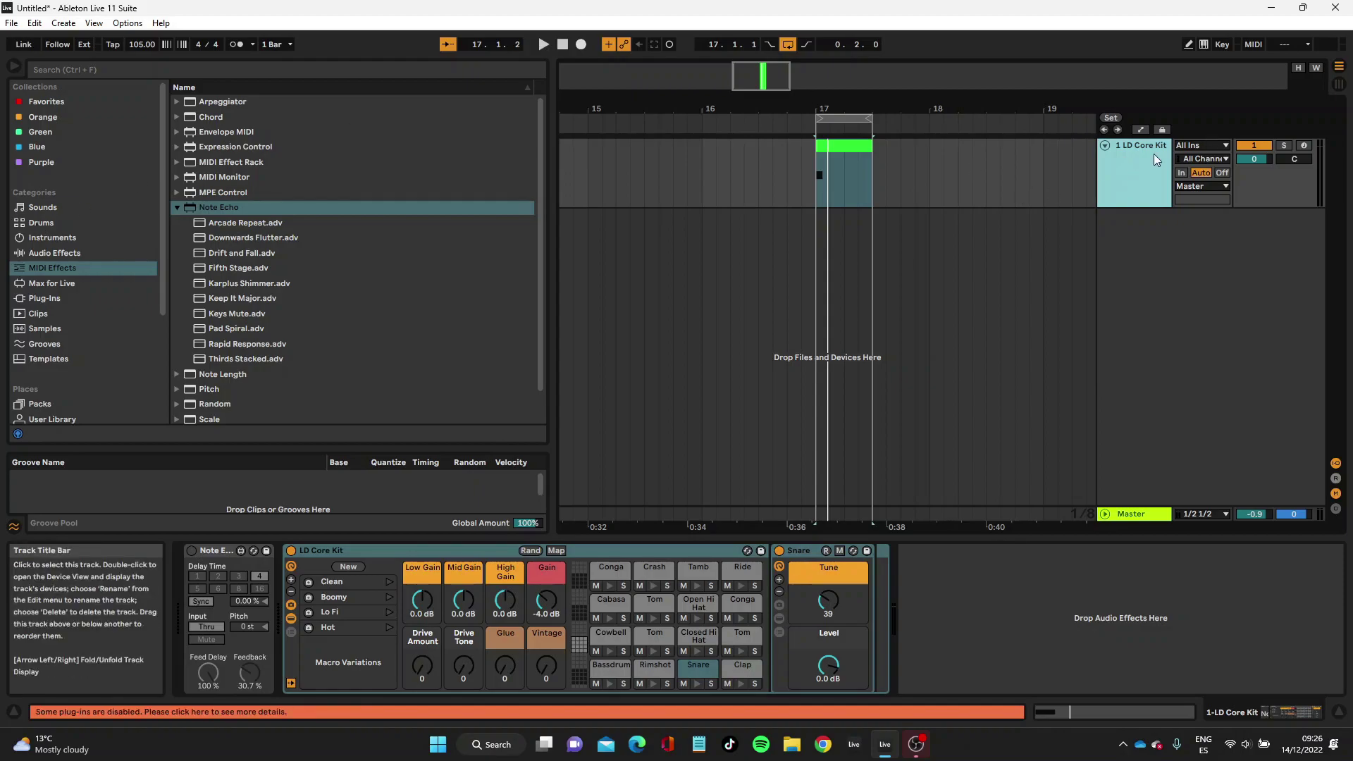
left_click(843, 145)
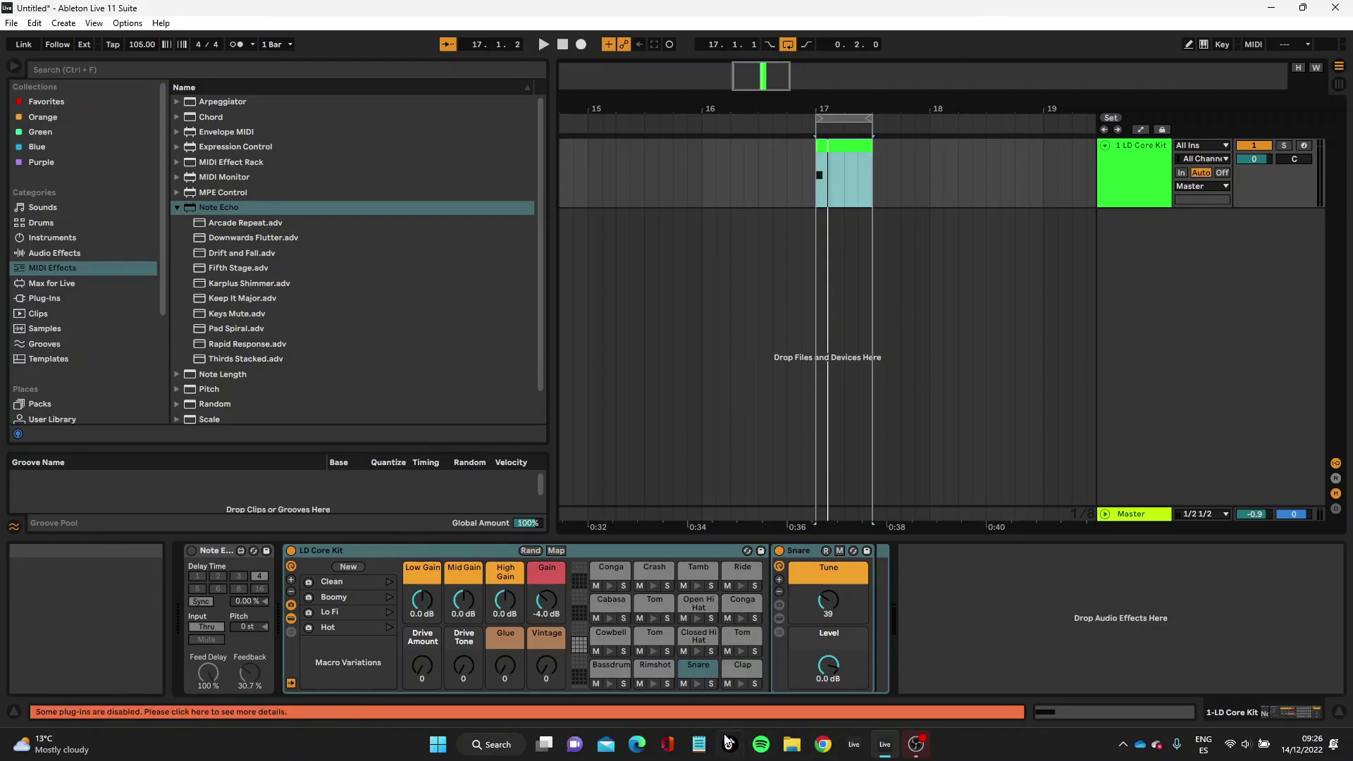
key("space")
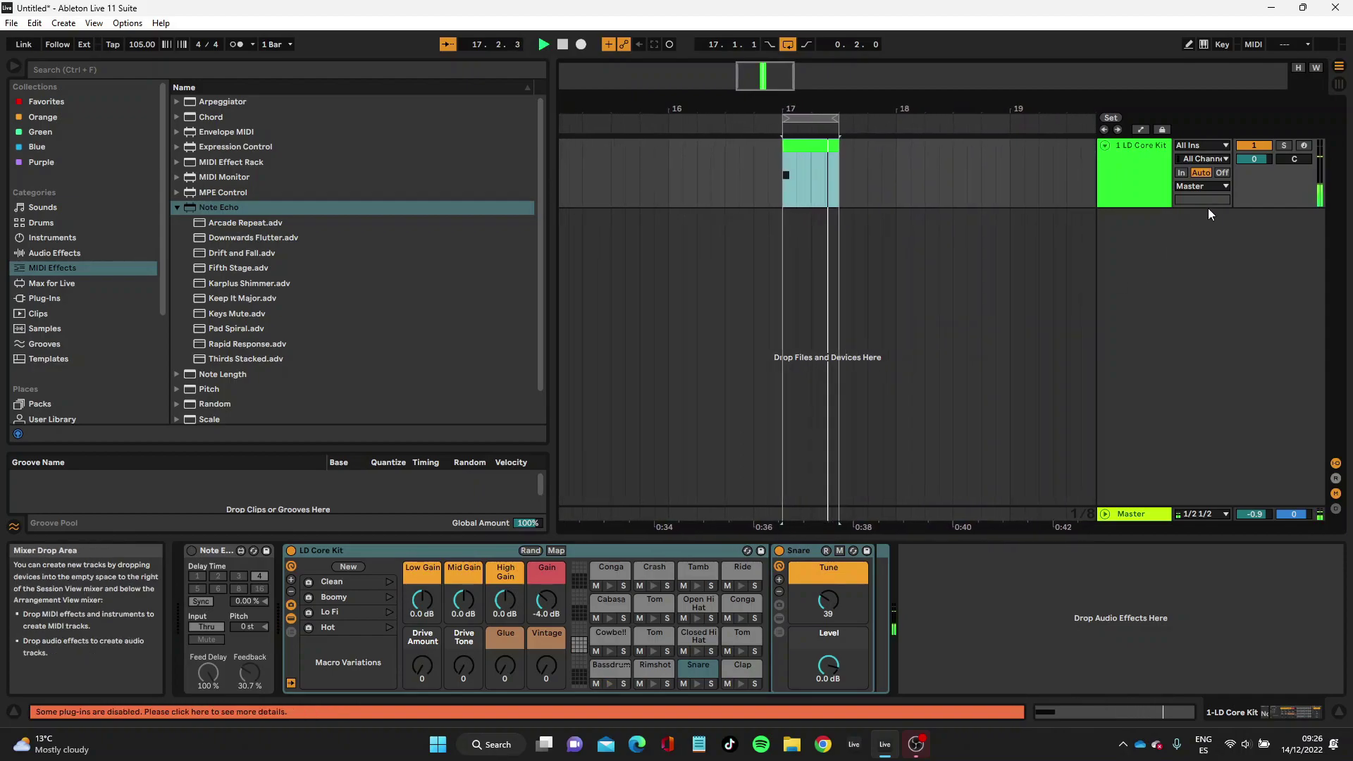
double_click(1137, 169)
key("space")
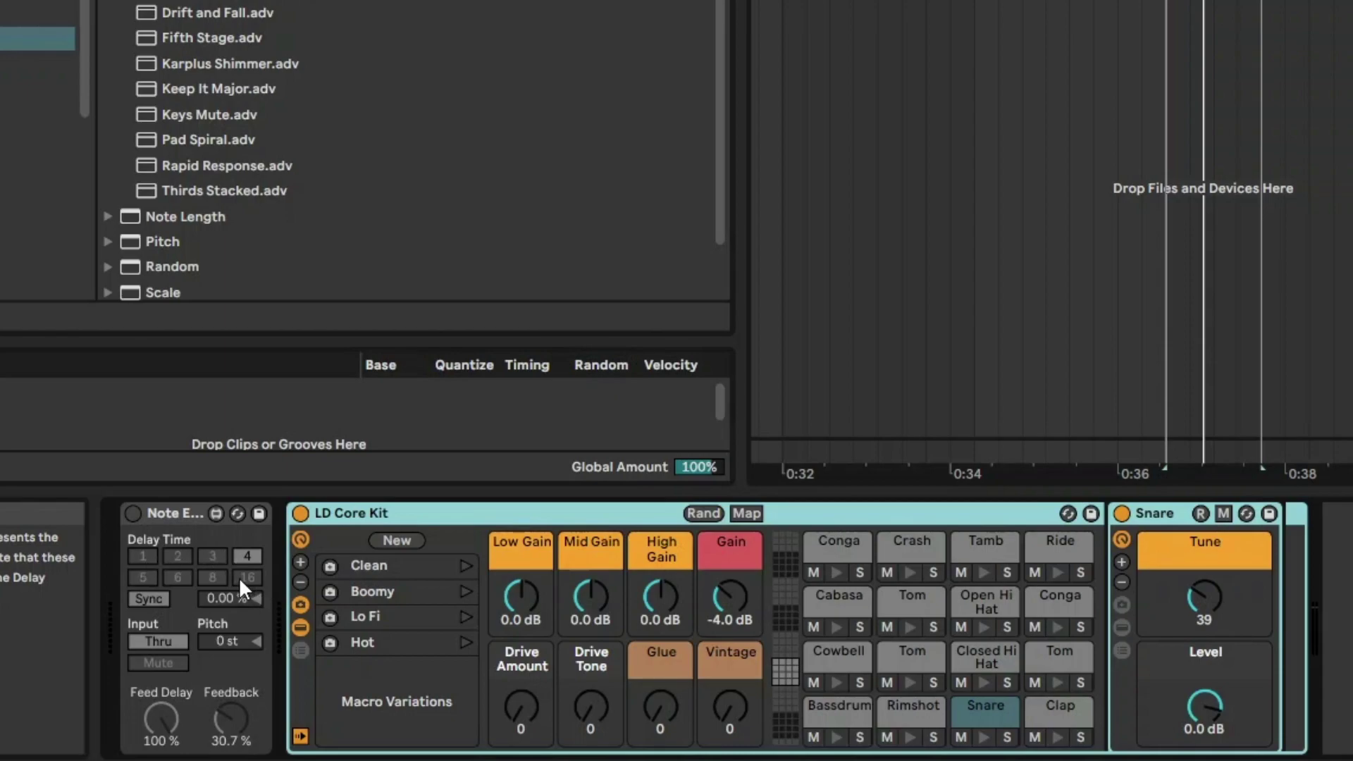
Enable Note Echo and audition its synced delay times 5, 6 and 8 during loop playback, leaving it on 8.
left_click(133, 513)
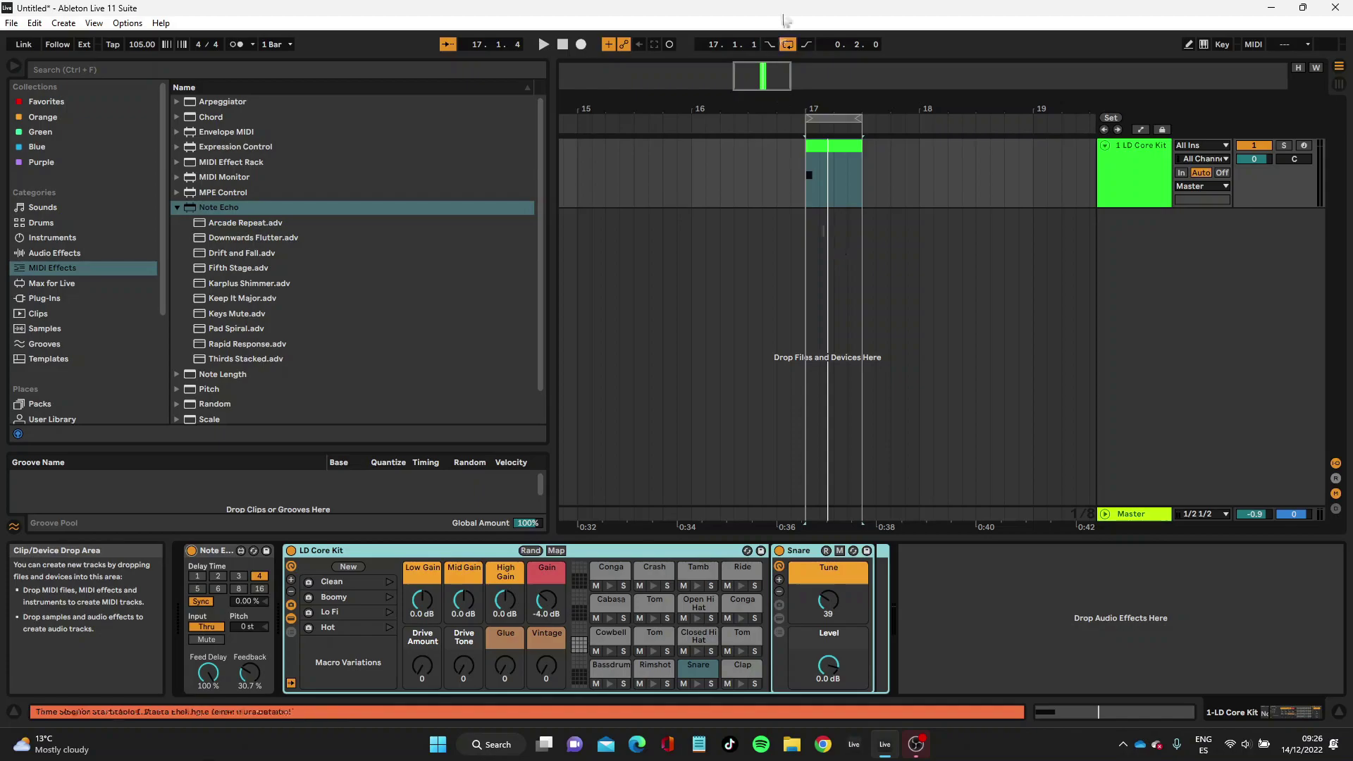
key("space")
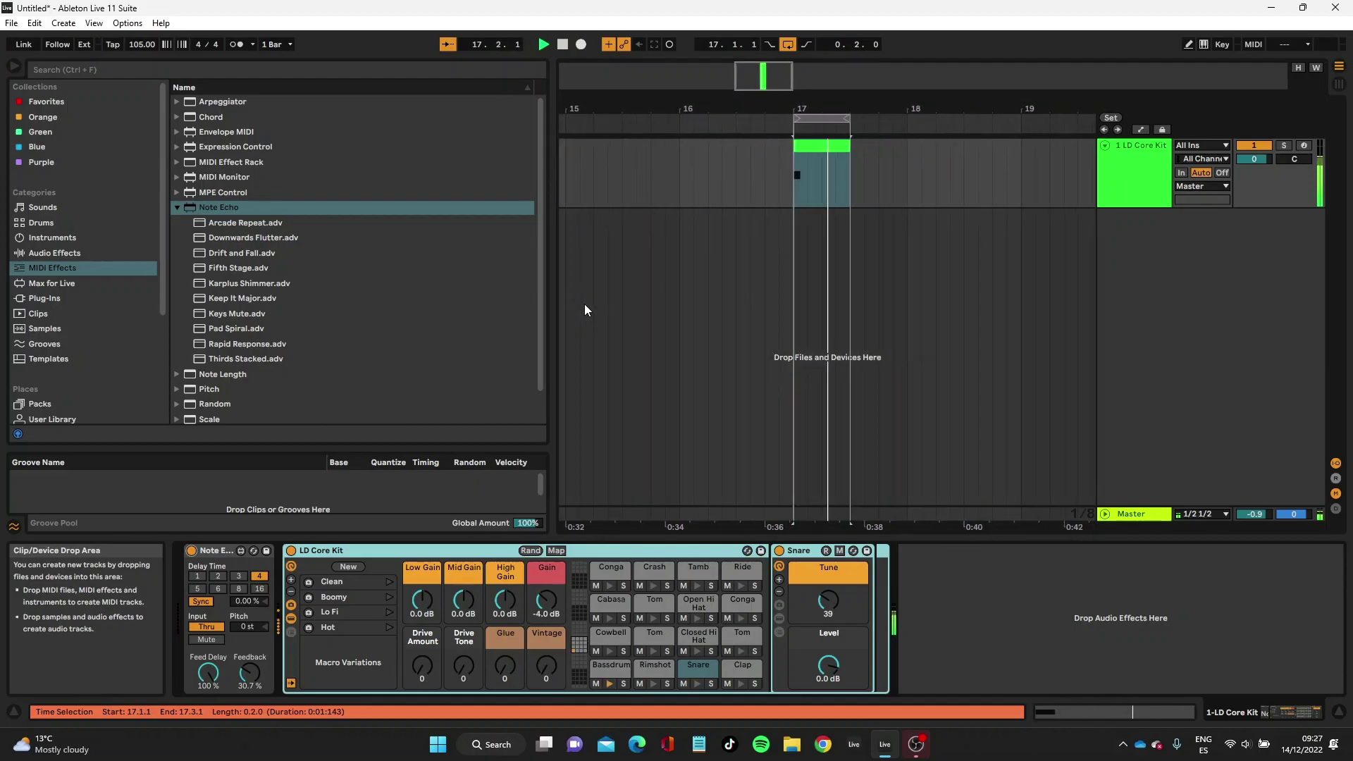
left_click(198, 589)
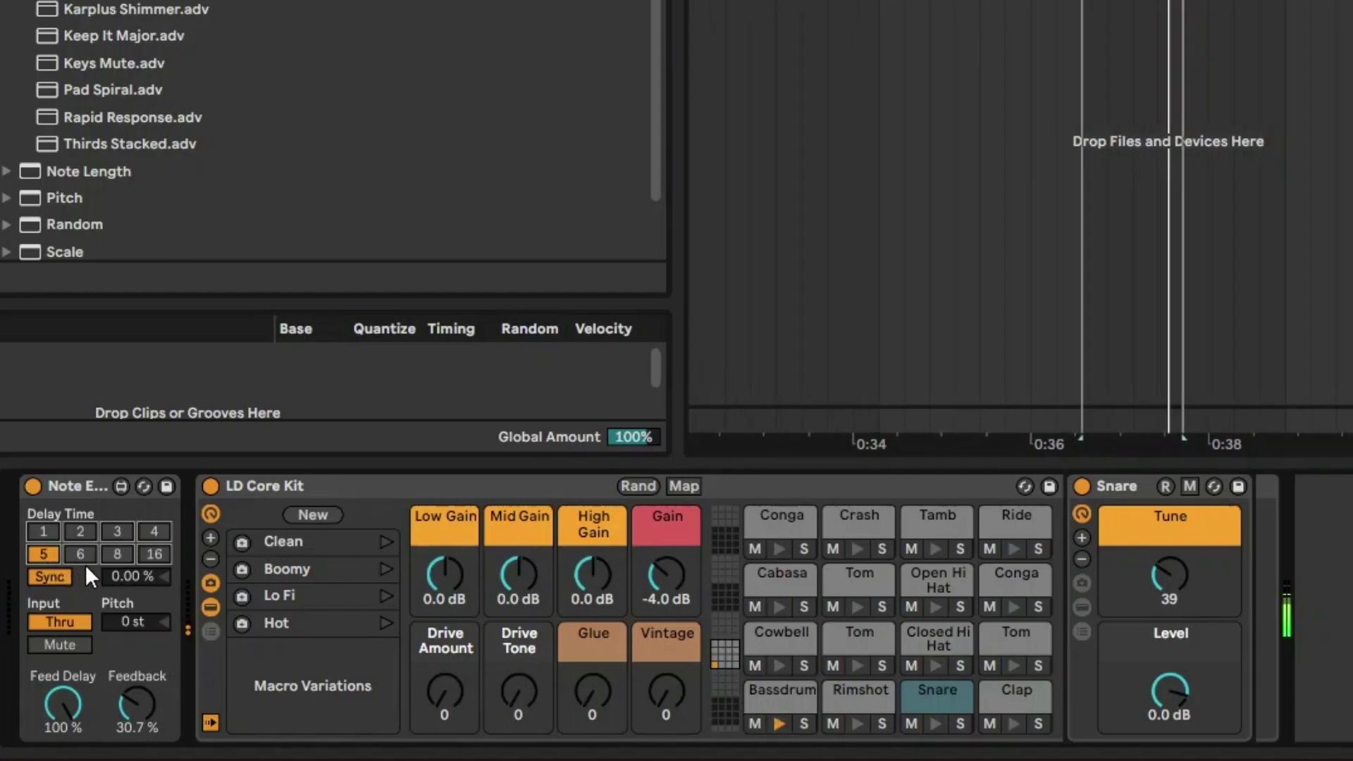
left_click(75, 553)
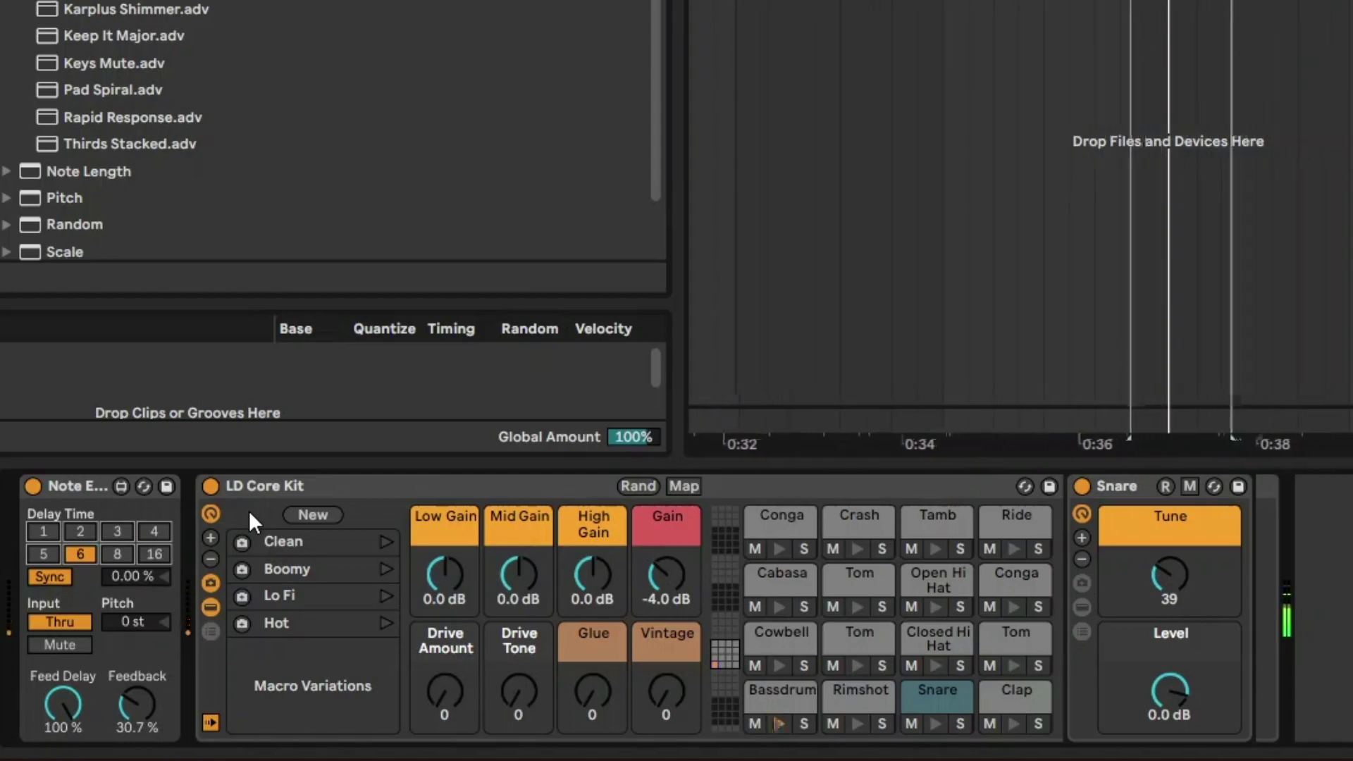
left_click(118, 552)
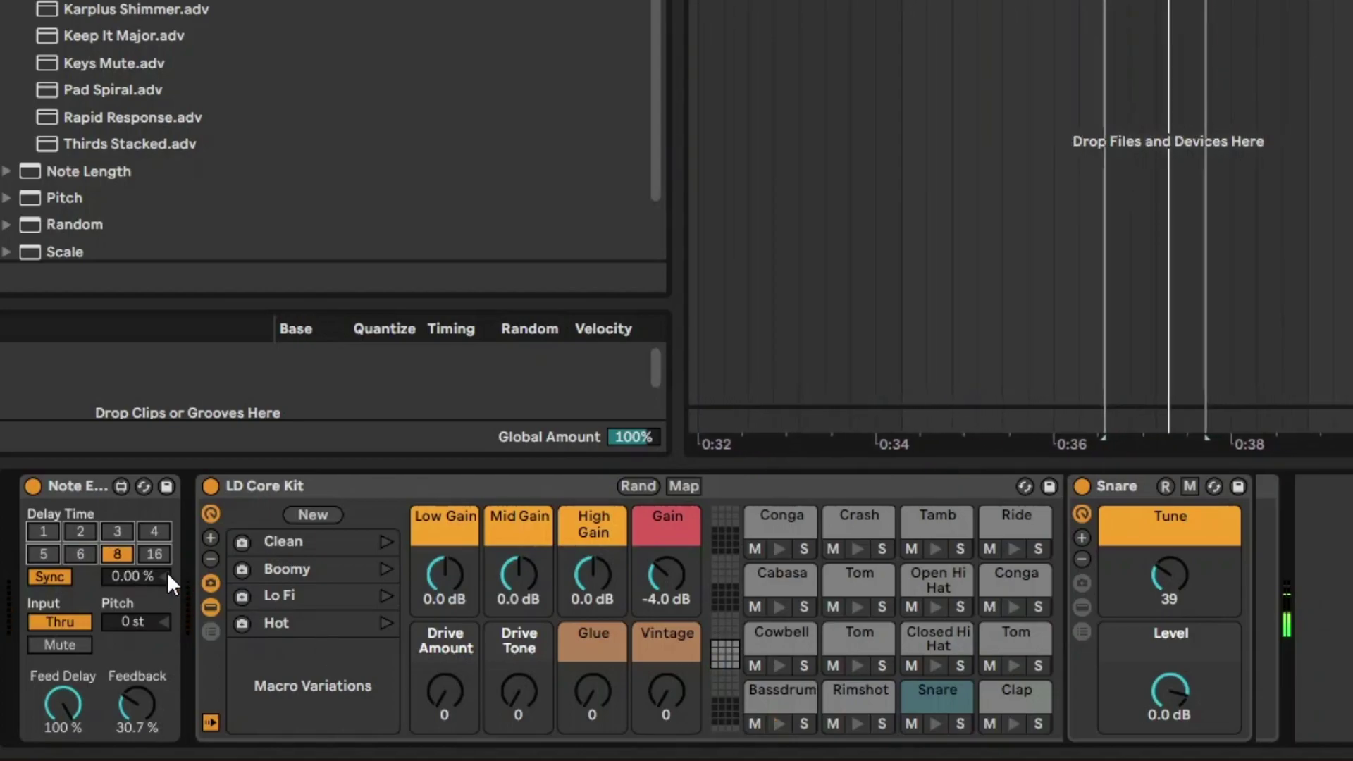
Try Note Echo's delay in Time mode at about 150, 232 and 263 ms, and return it to Sync mode.
left_click(45, 578)
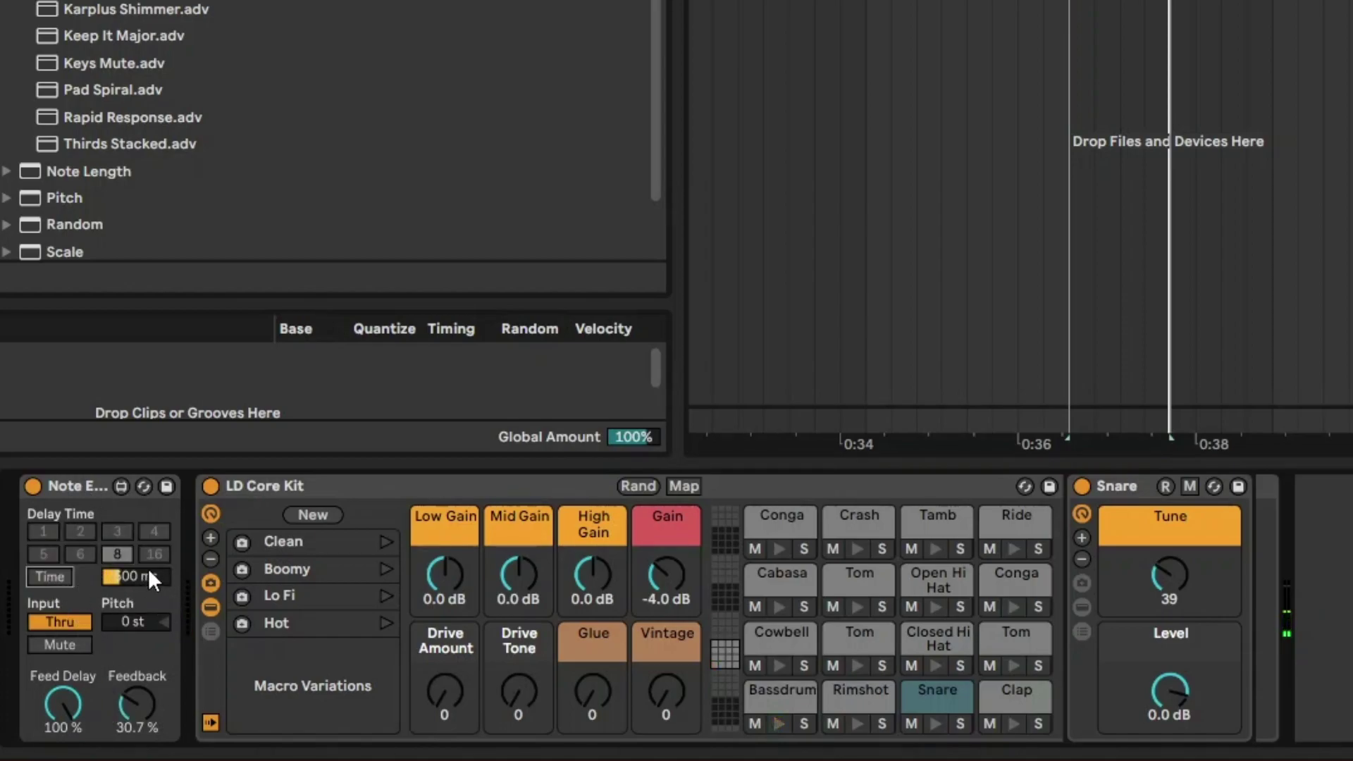
left_click(124, 578)
left_click_drag(123, 577, 123, 606)
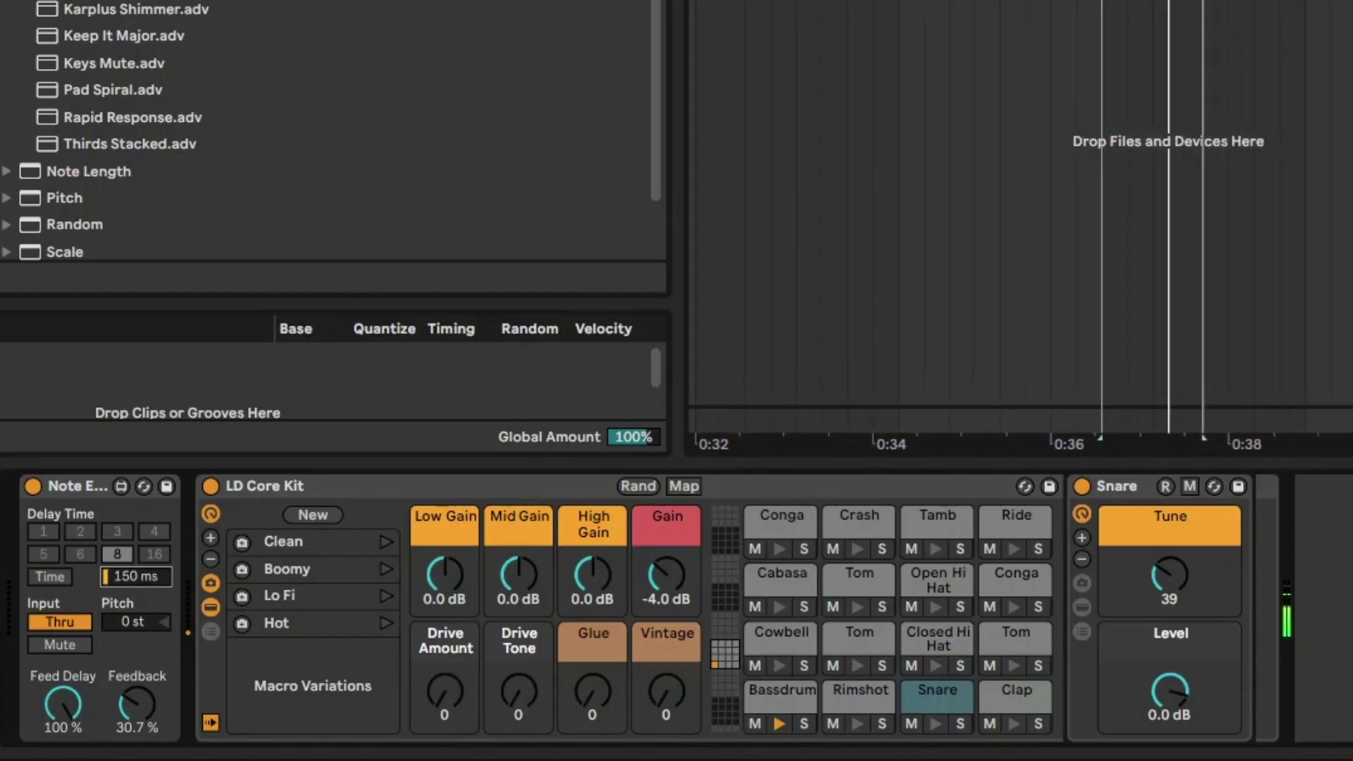
mouse_move(122, 577)
left_mouse_down()
mouse_move(122, 543)
mouse_move(121, 599)
left_mouse_up()
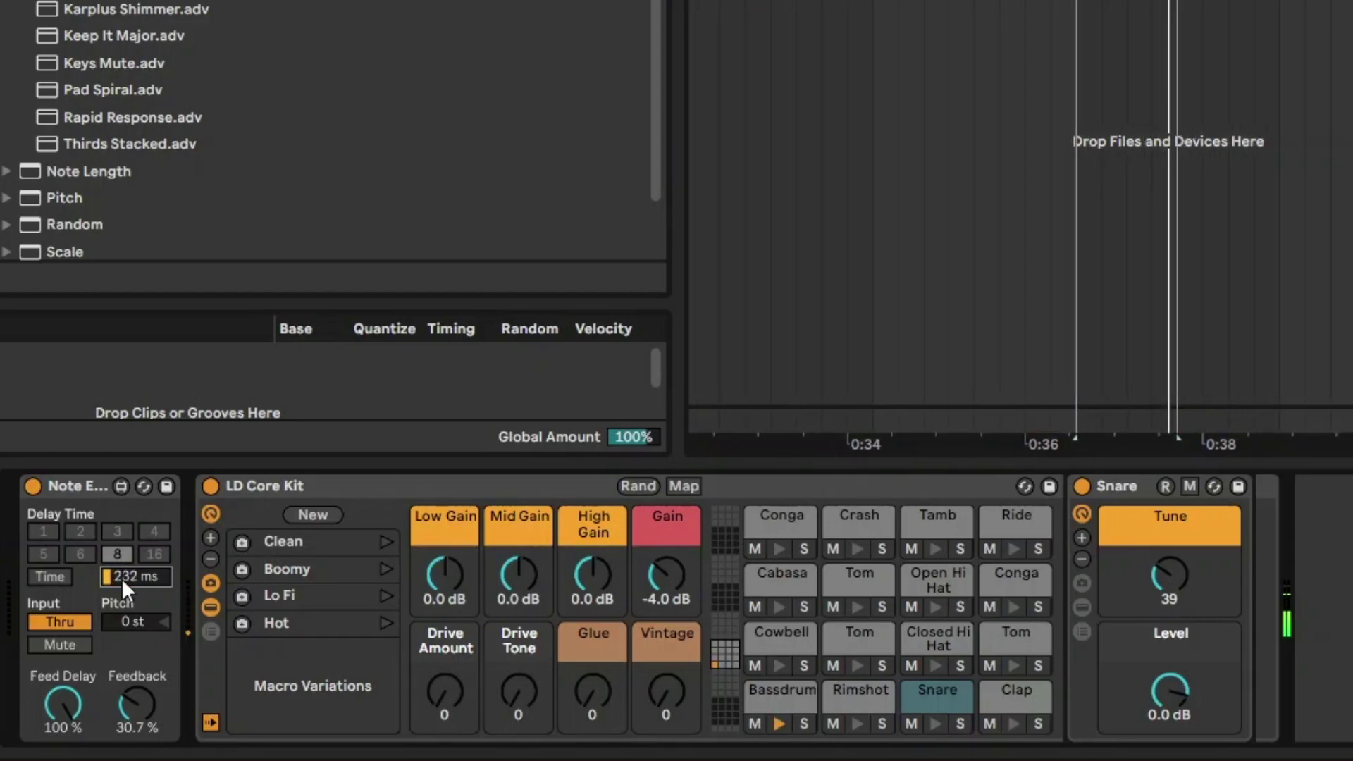
mouse_move(121, 578)
left_mouse_down()
mouse_move(121, 602)
mouse_move(121, 553)
left_mouse_up()
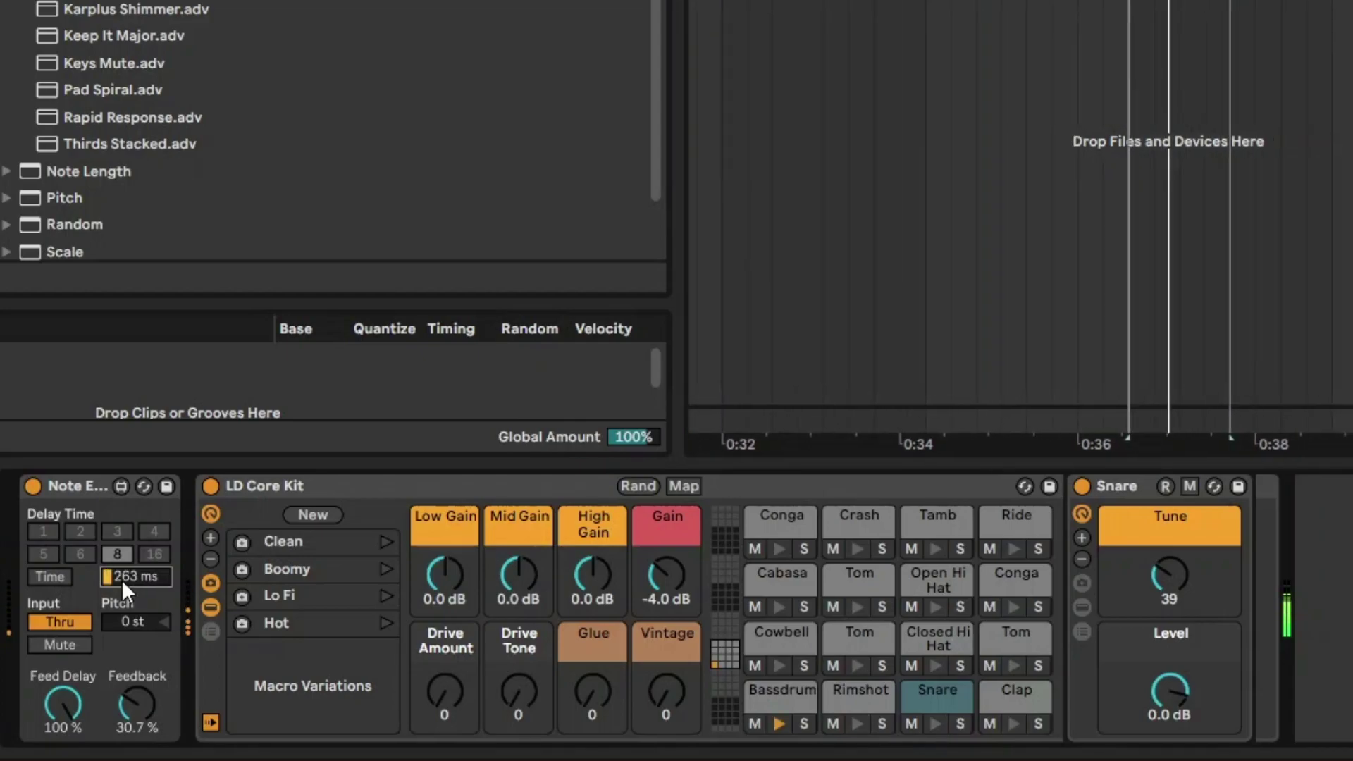
left_click(50, 576)
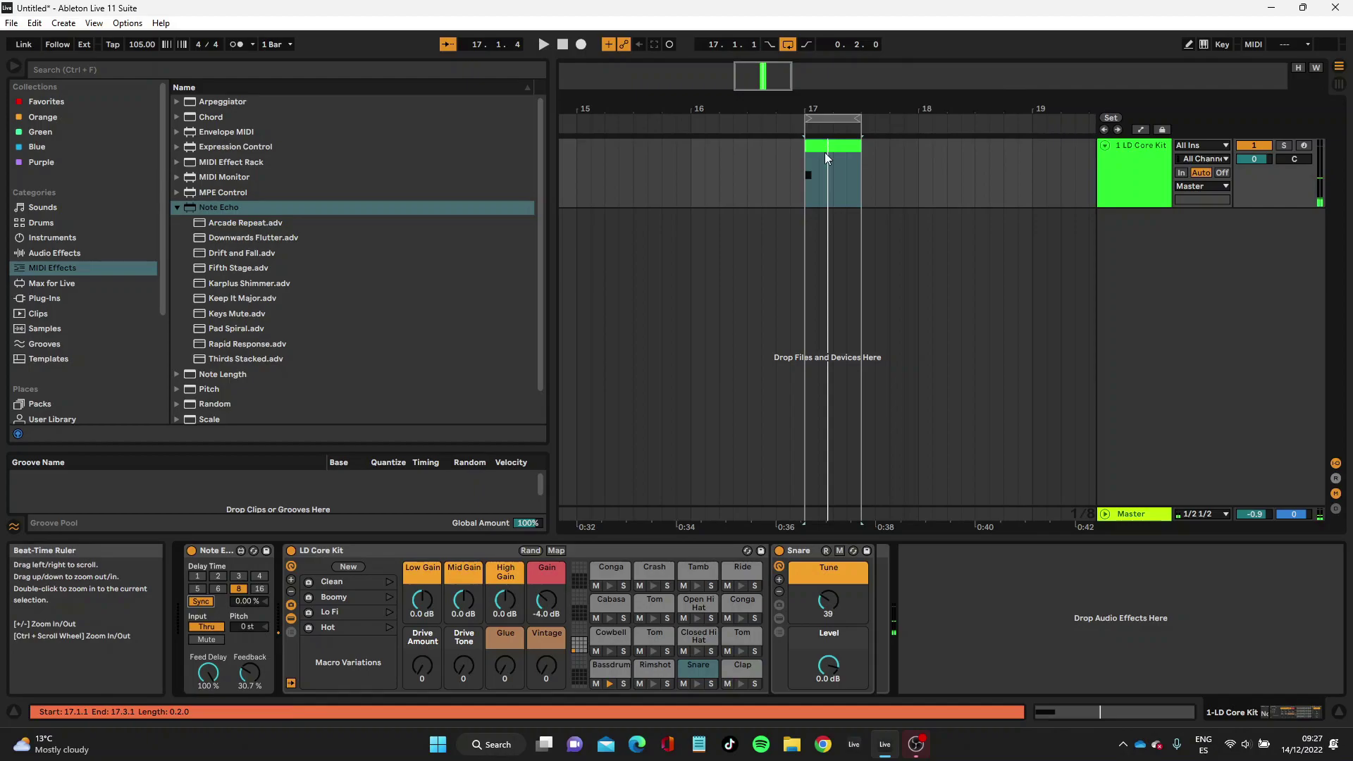
Turn off looping, raise Note Echo's Feedback to 100 %, and play past the clip to hear the repeats.
left_click(821, 152)
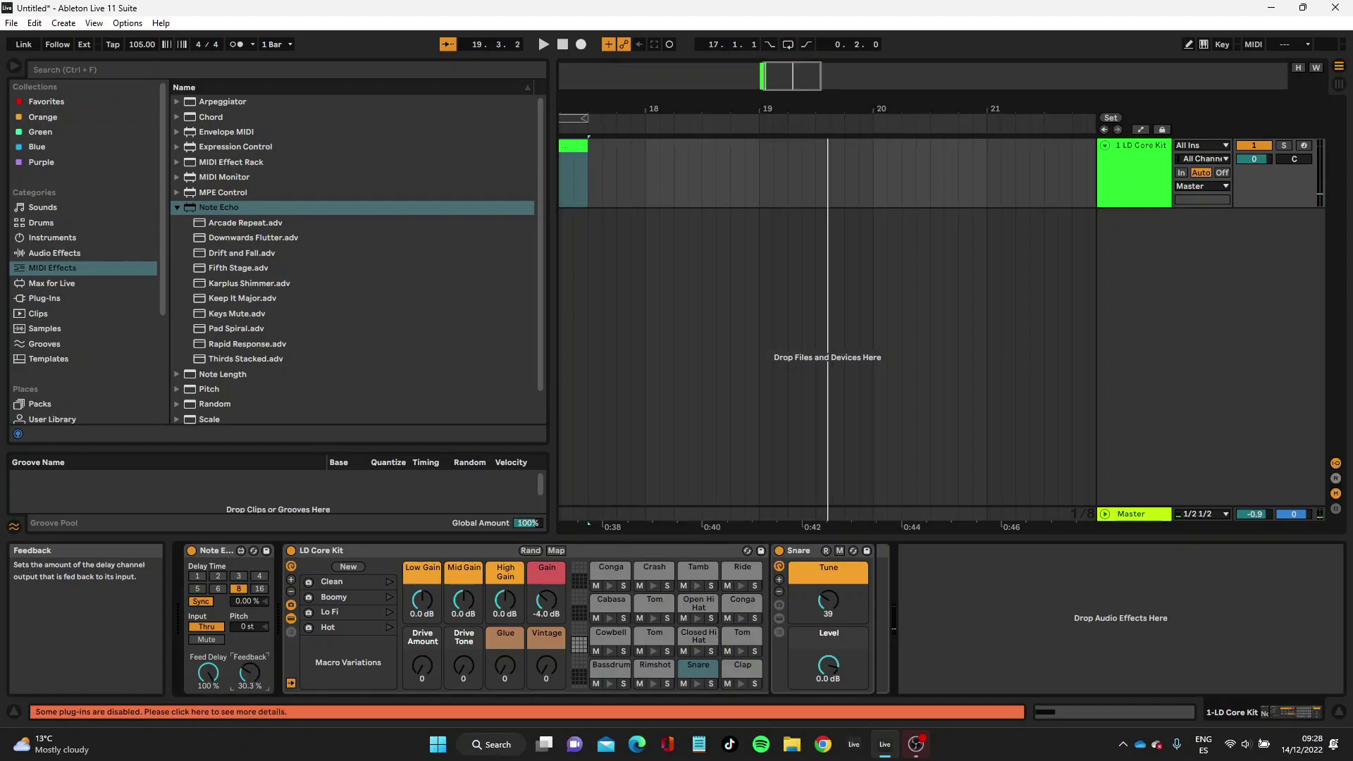
left_click_drag(250, 671, 249, 621)
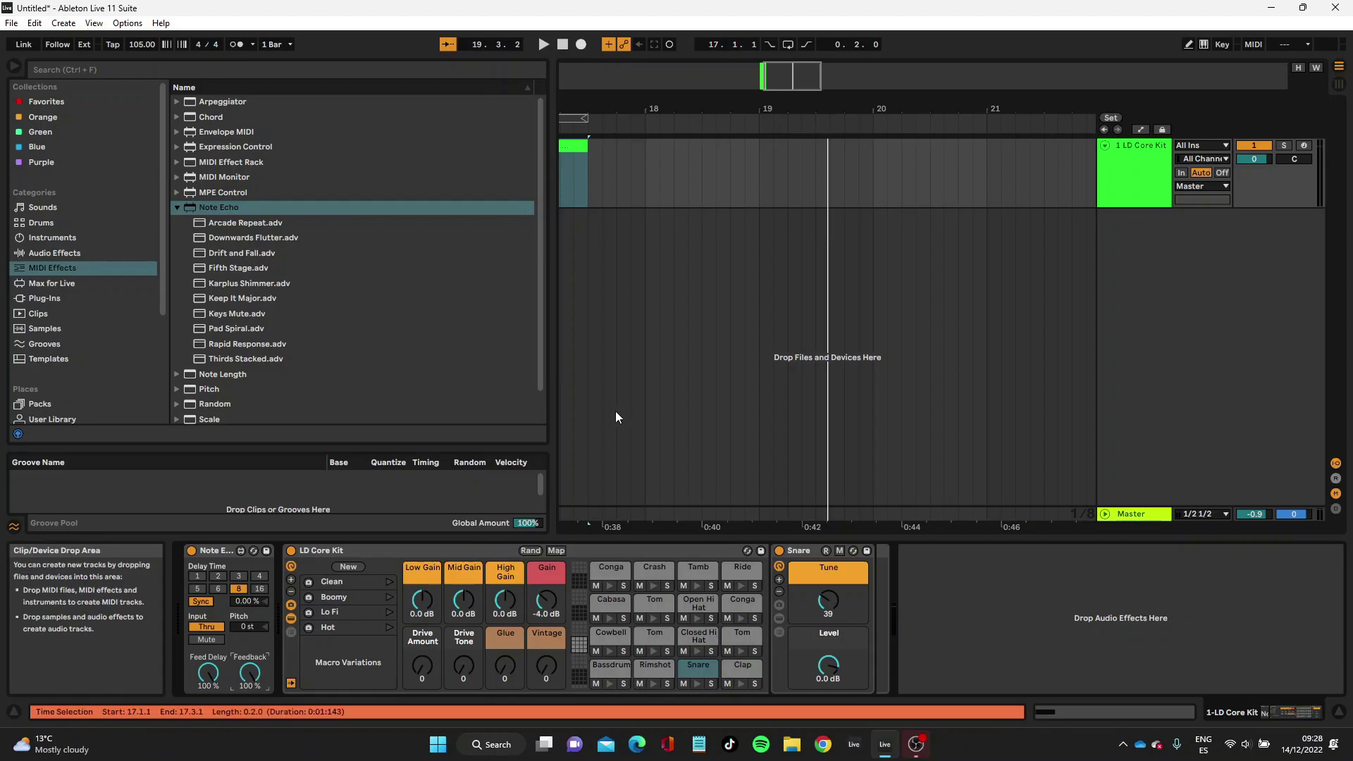
key("space")
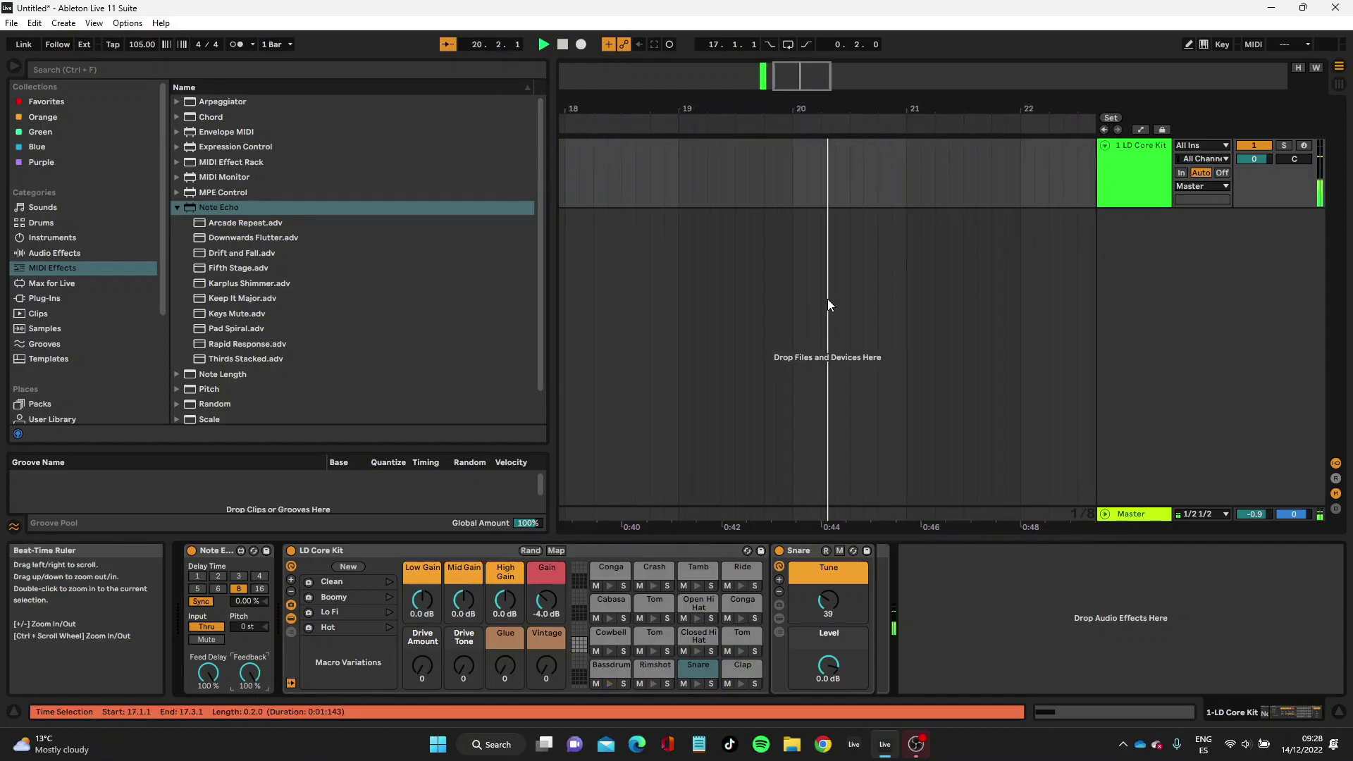
key("space")
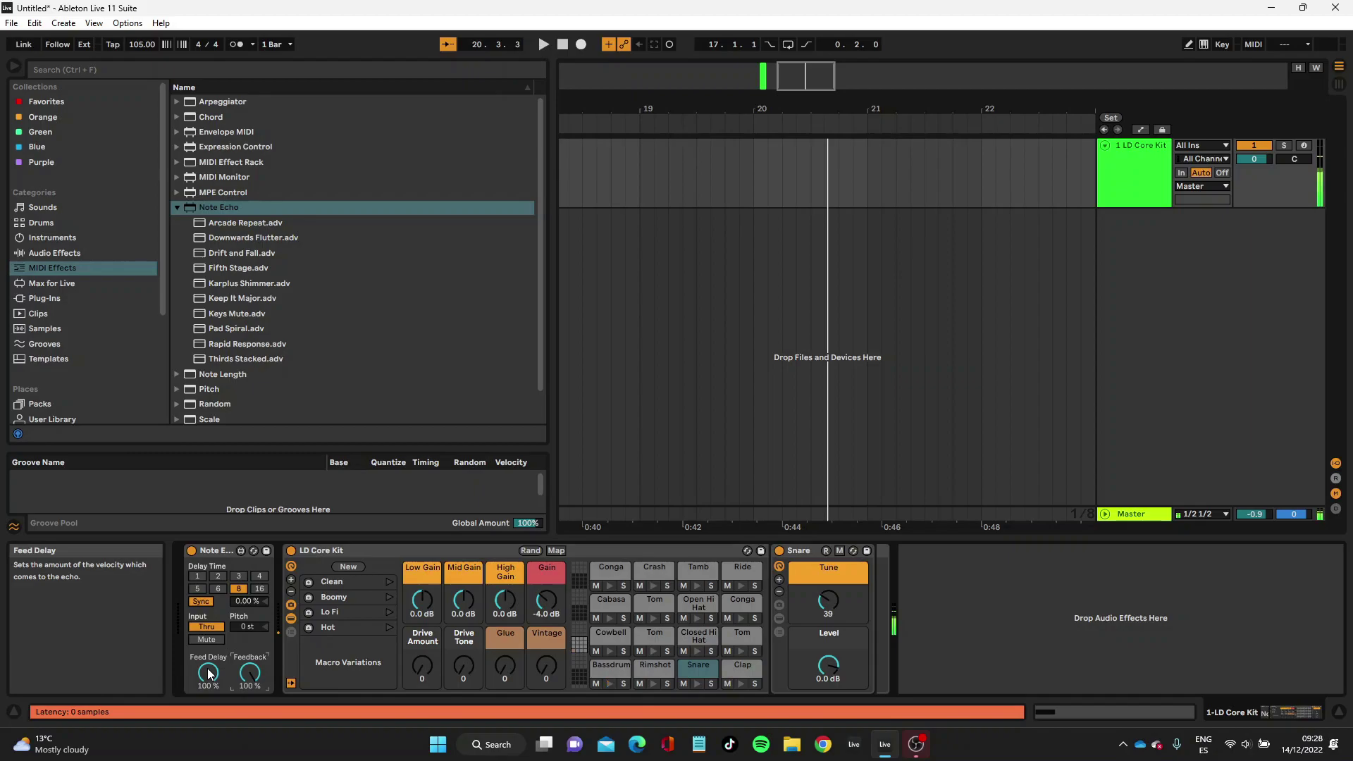
Try Note Echo with Feed Delay at 22.8 % and Feedback at 100 % during playback.
left_click_drag(250, 674, 251, 705)
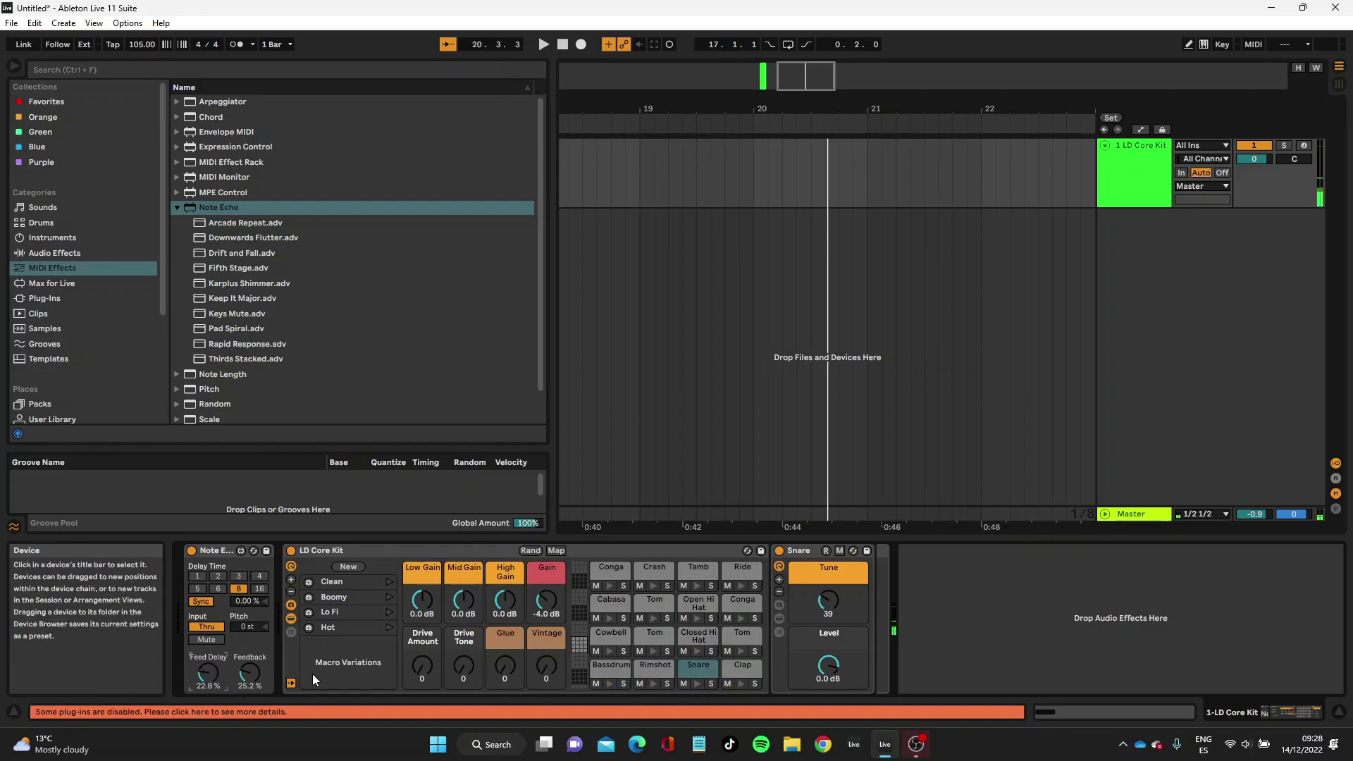
left_click_drag(250, 674, 250, 620)
key("space")
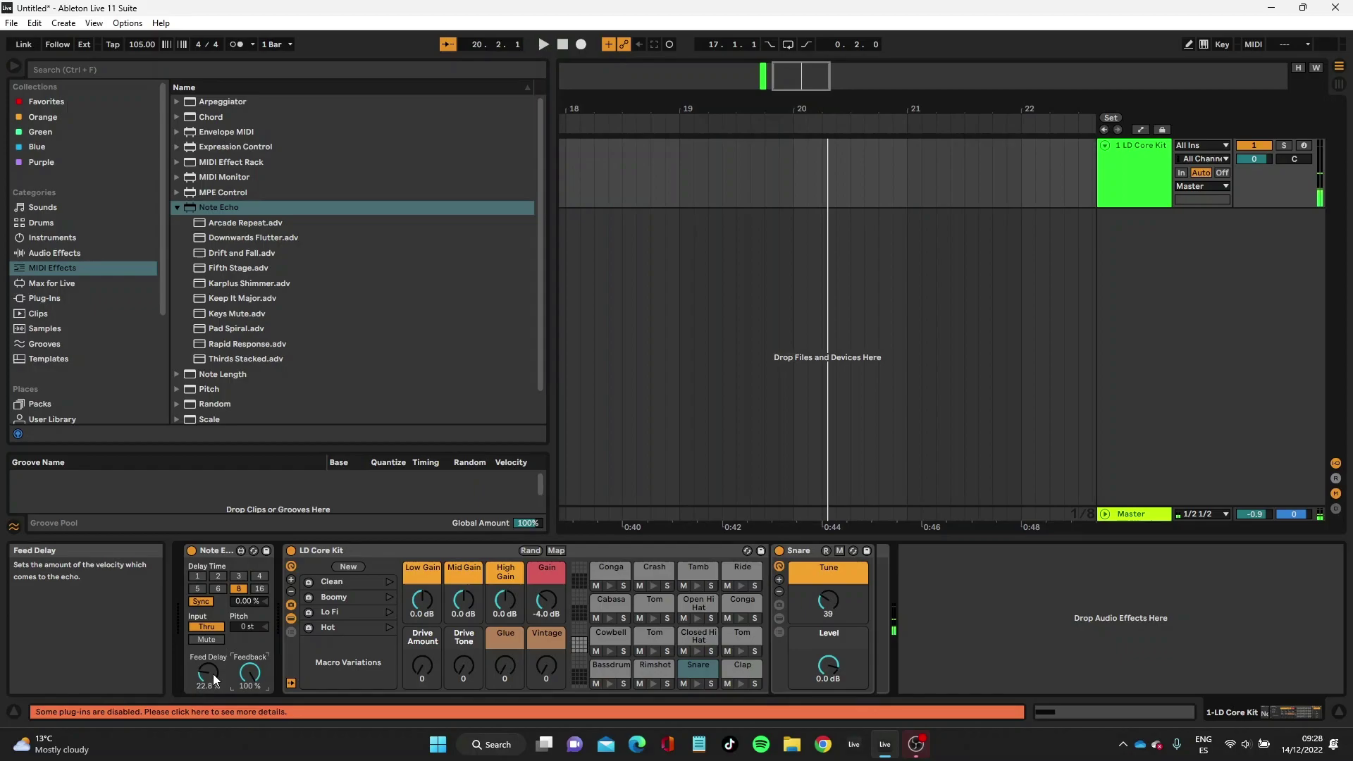
Set Note Echo's Feed Delay to 100 % and Feedback to 19.3 %, and turn looping back on around the clip.
left_click_drag(213, 674, 248, 705)
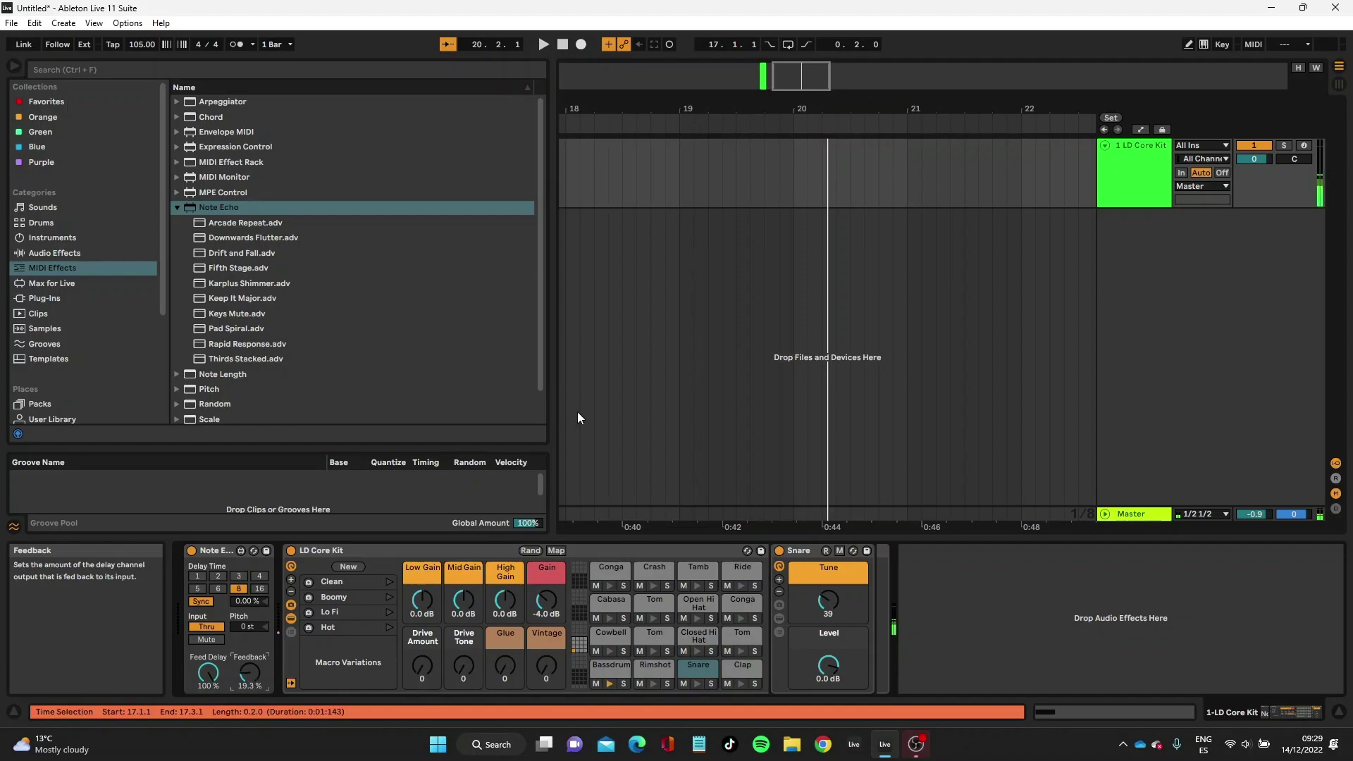
key("space")
key("space")
key("space")
left_click(815, 116)
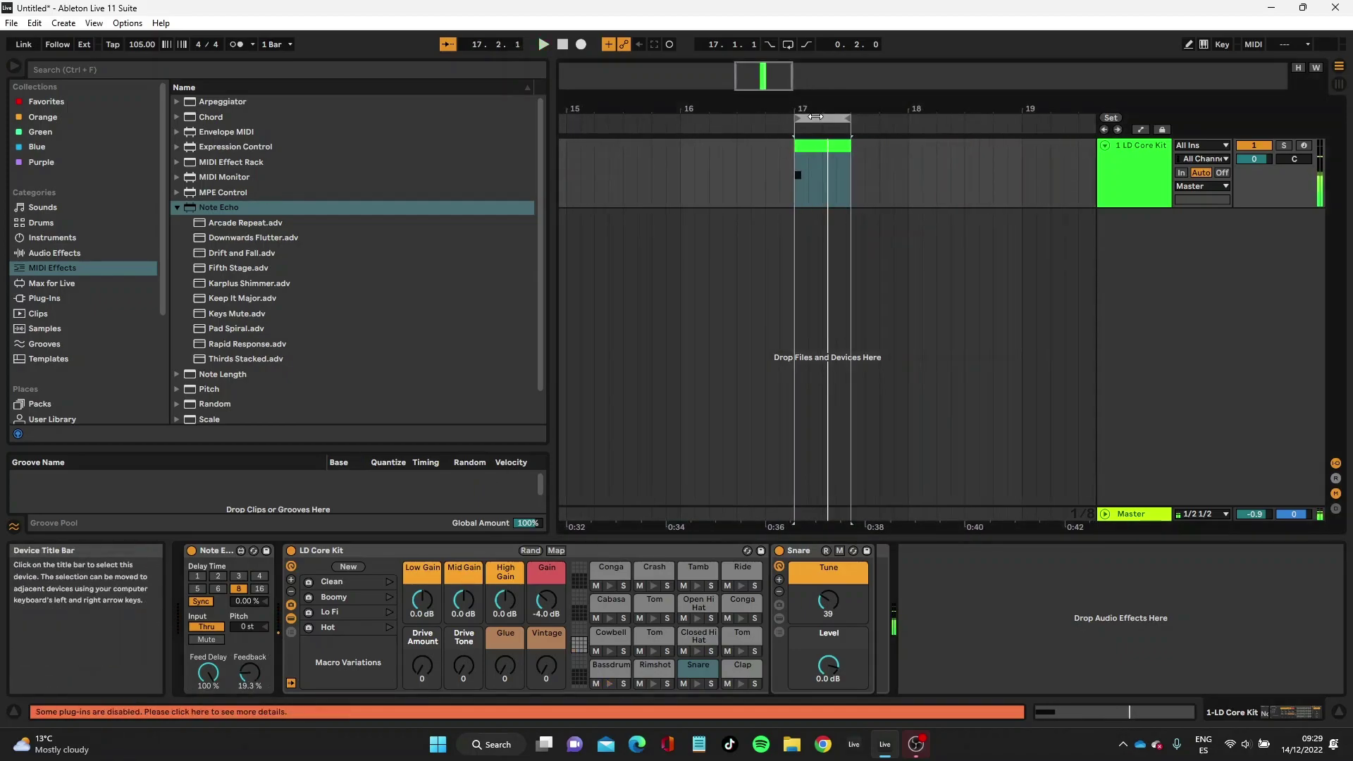
key("ctrl+l")
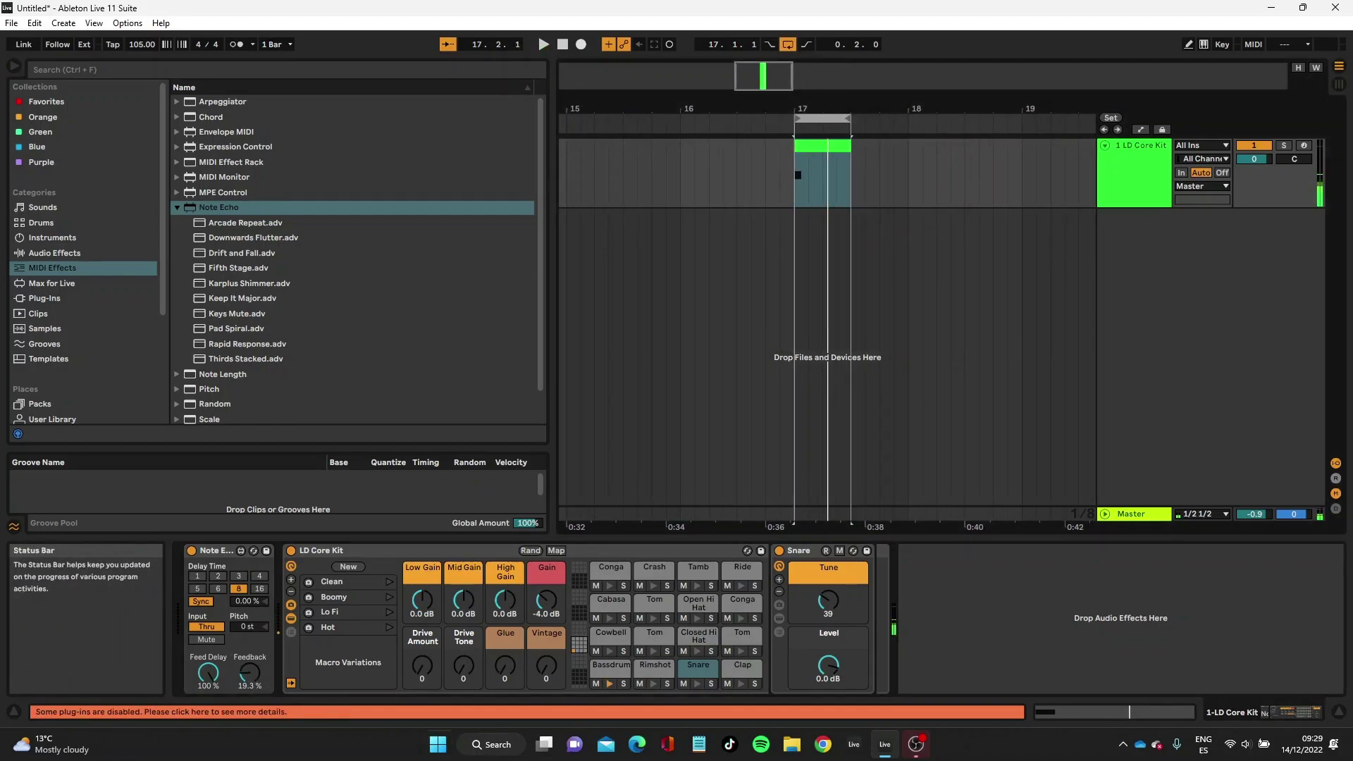
Duplicate the LD Core Kit track.
right_click(1141, 170)
left_click(1209, 189)
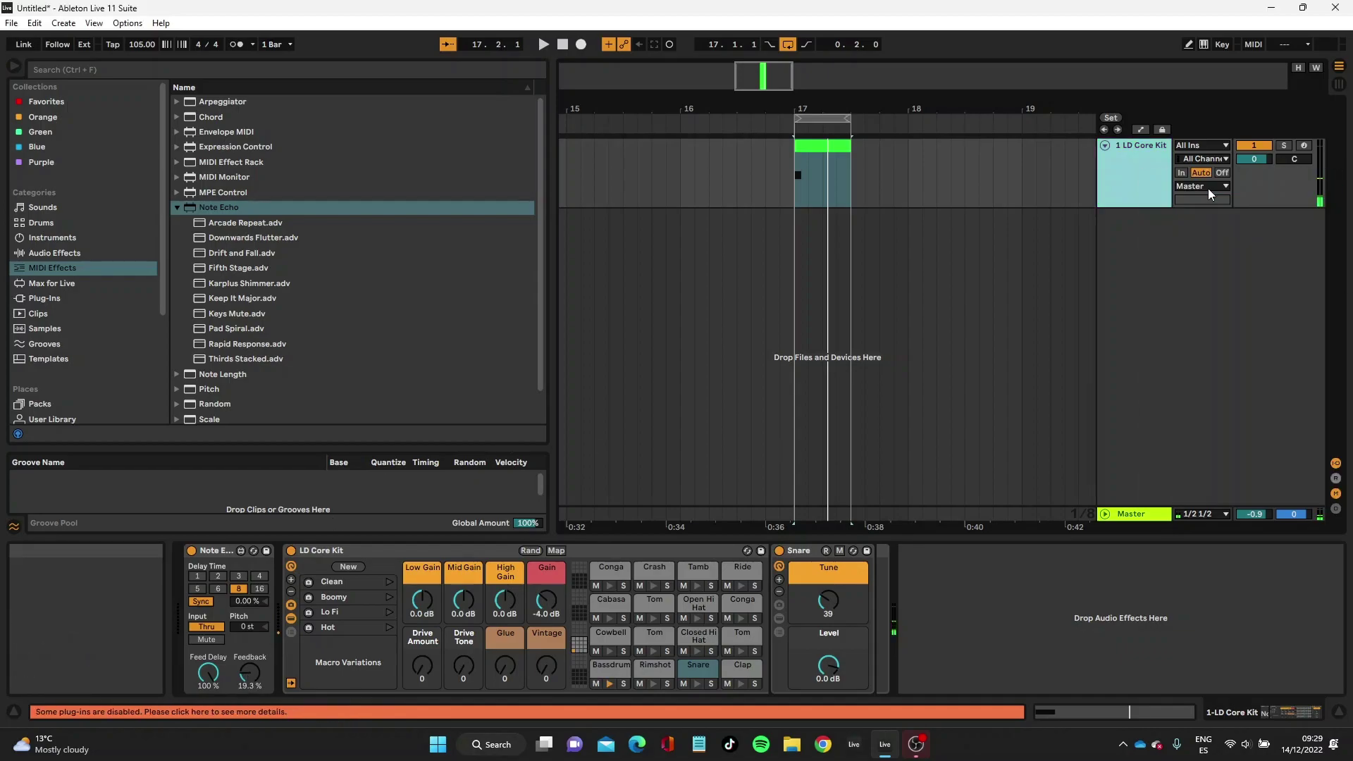
key("ctrl+d")
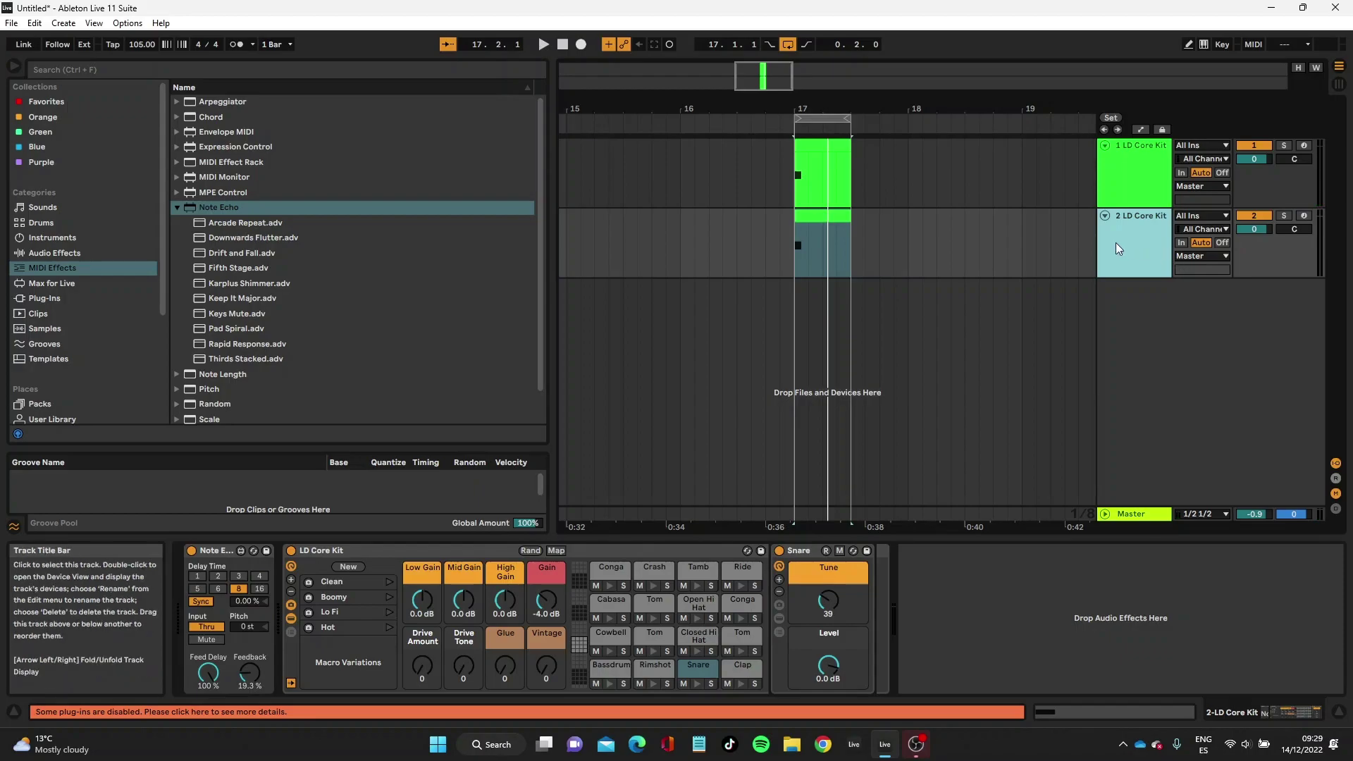
Move the Bassdrum note in the duplicated track's clip up to Snare (D1).
left_click(818, 243)
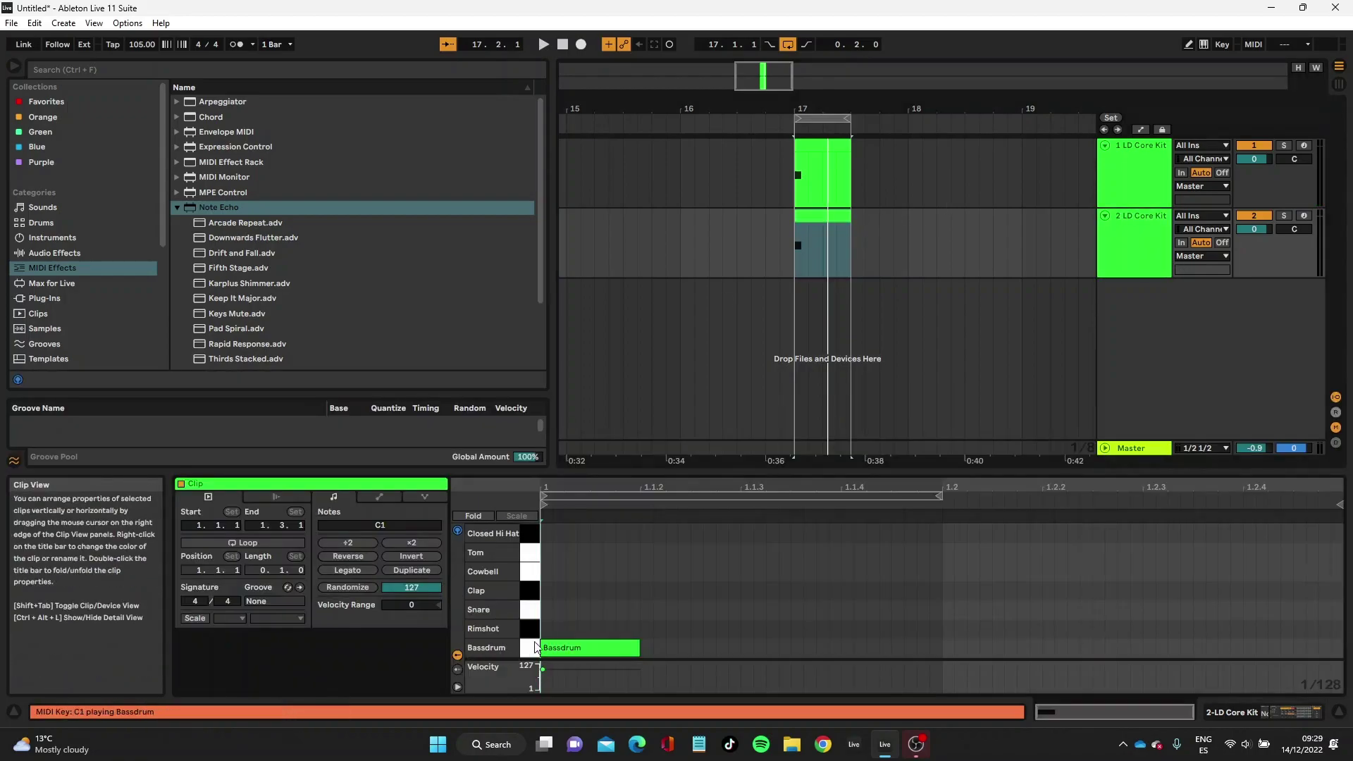
left_click(535, 647)
key("Up")
key("Up")
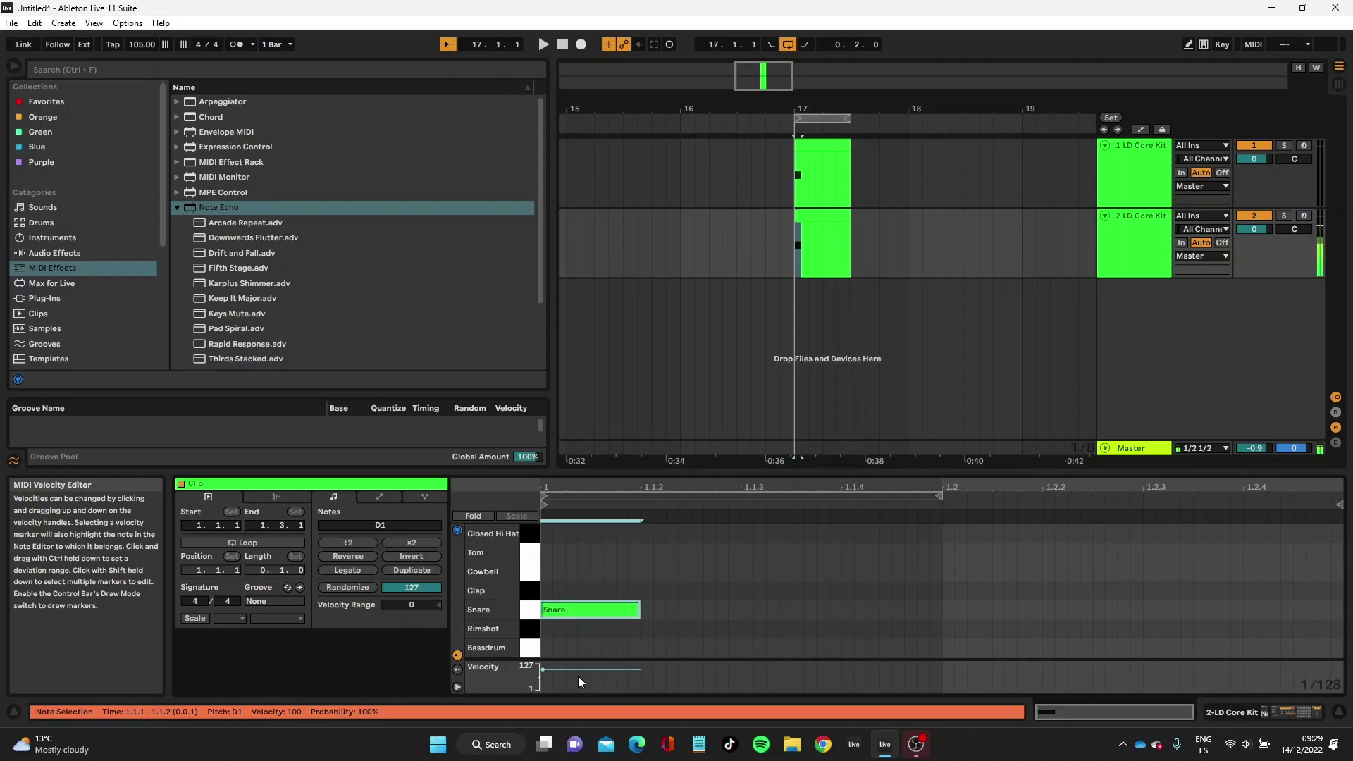
Set the synced delay time to 4 in the Note Echo of the first LD Core Kit track.
left_click(1144, 247)
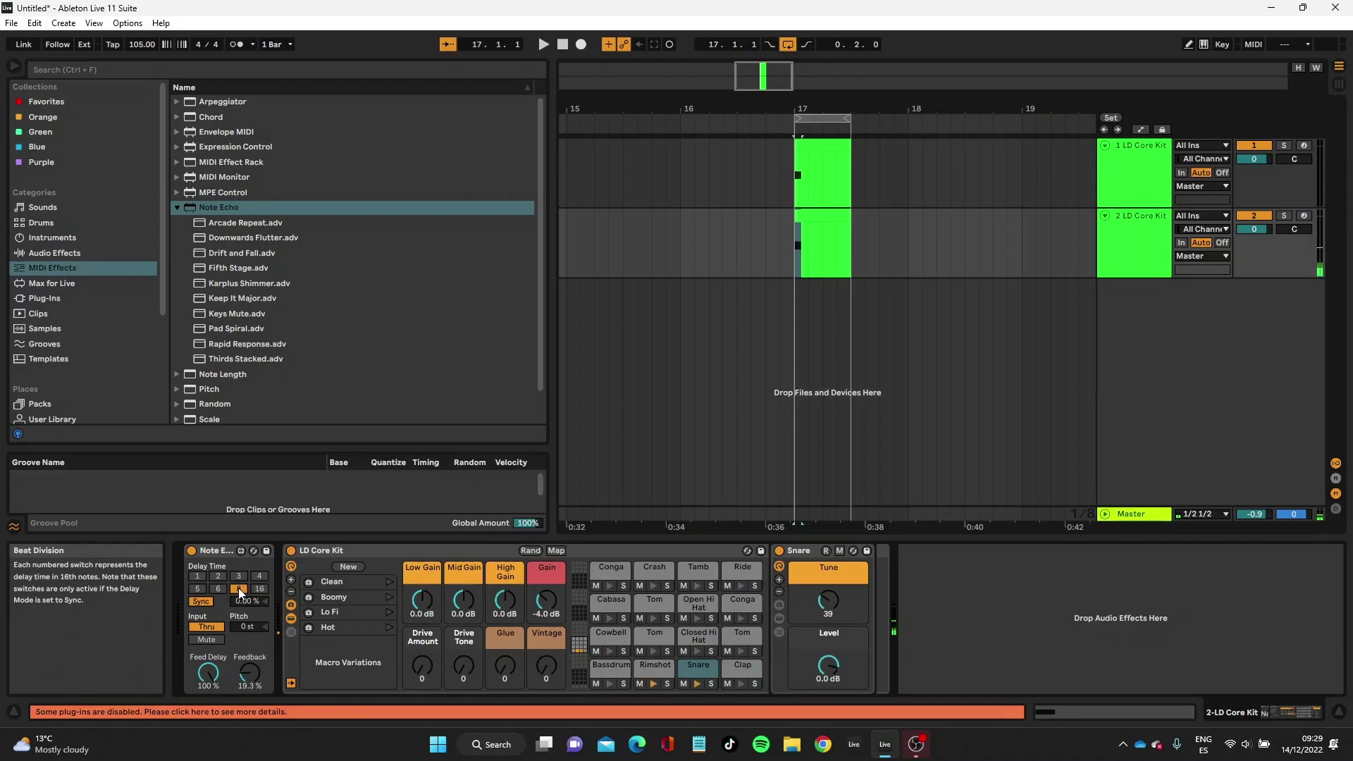
left_click(1122, 189)
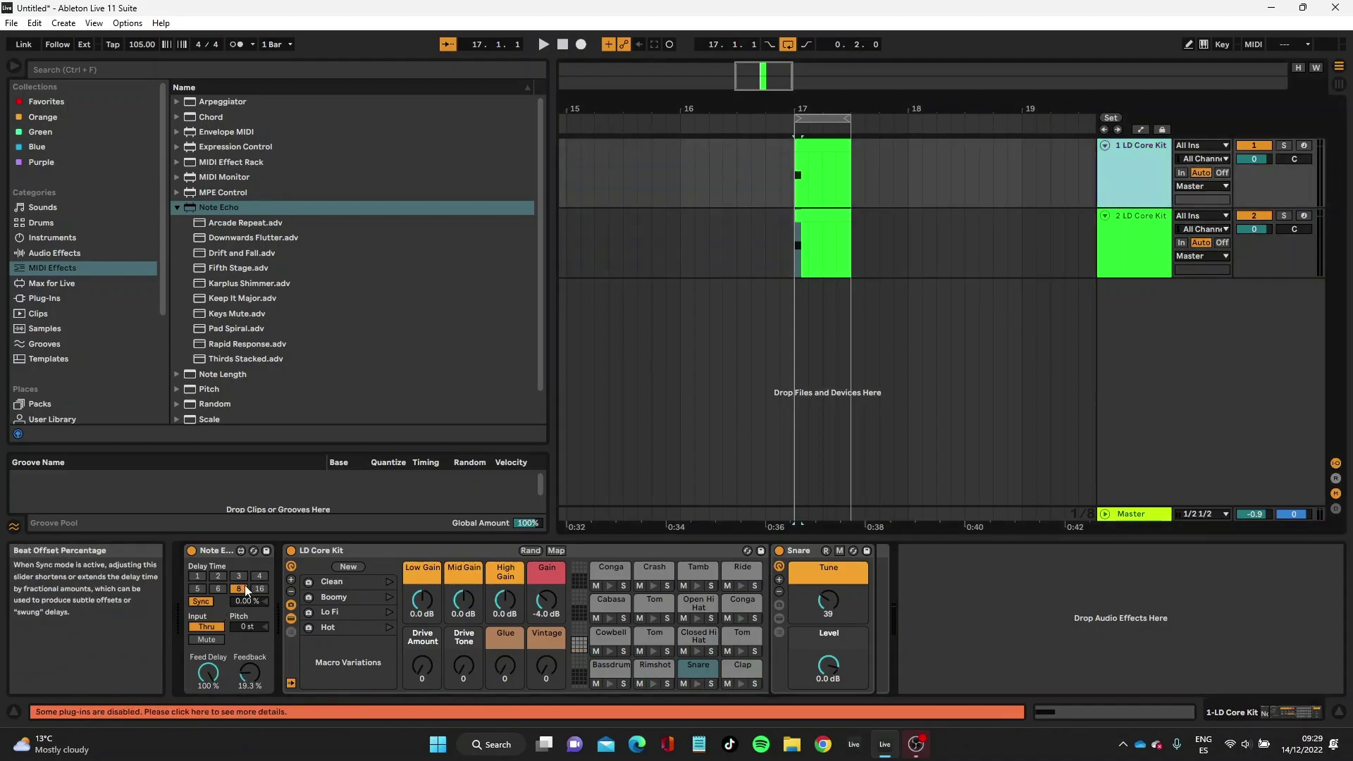
left_click(262, 577)
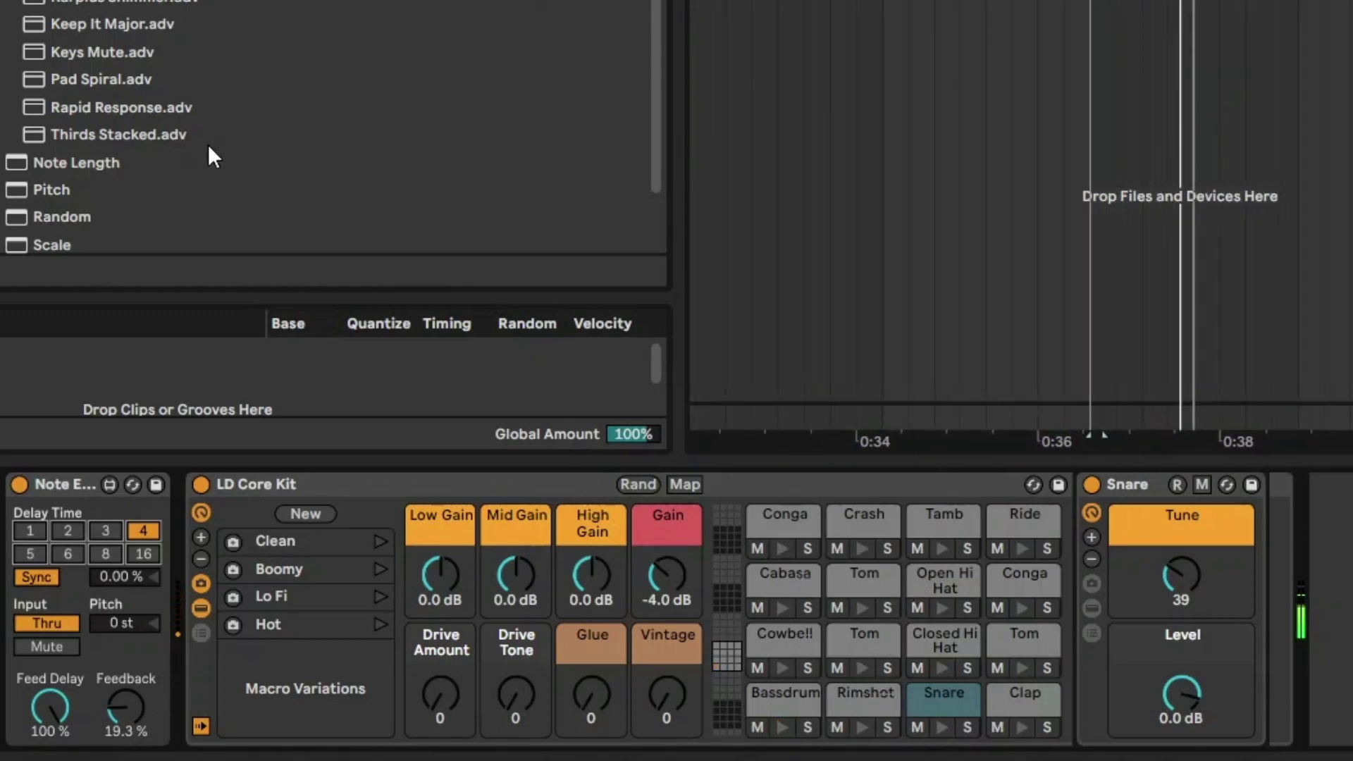
Audition delay times 6, 5 and 16 in the snare track's Note Echo during playback and settle on 5.
left_click(105, 554)
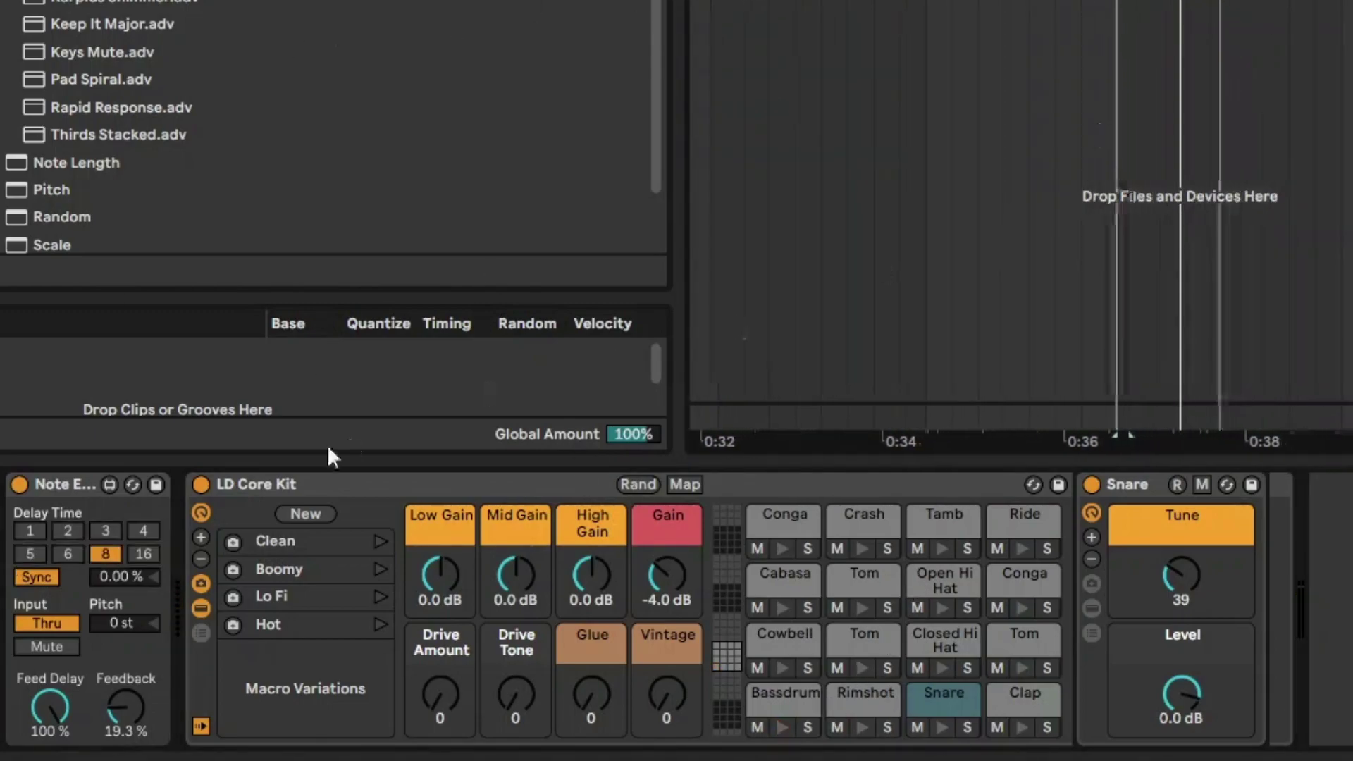
left_click(70, 556)
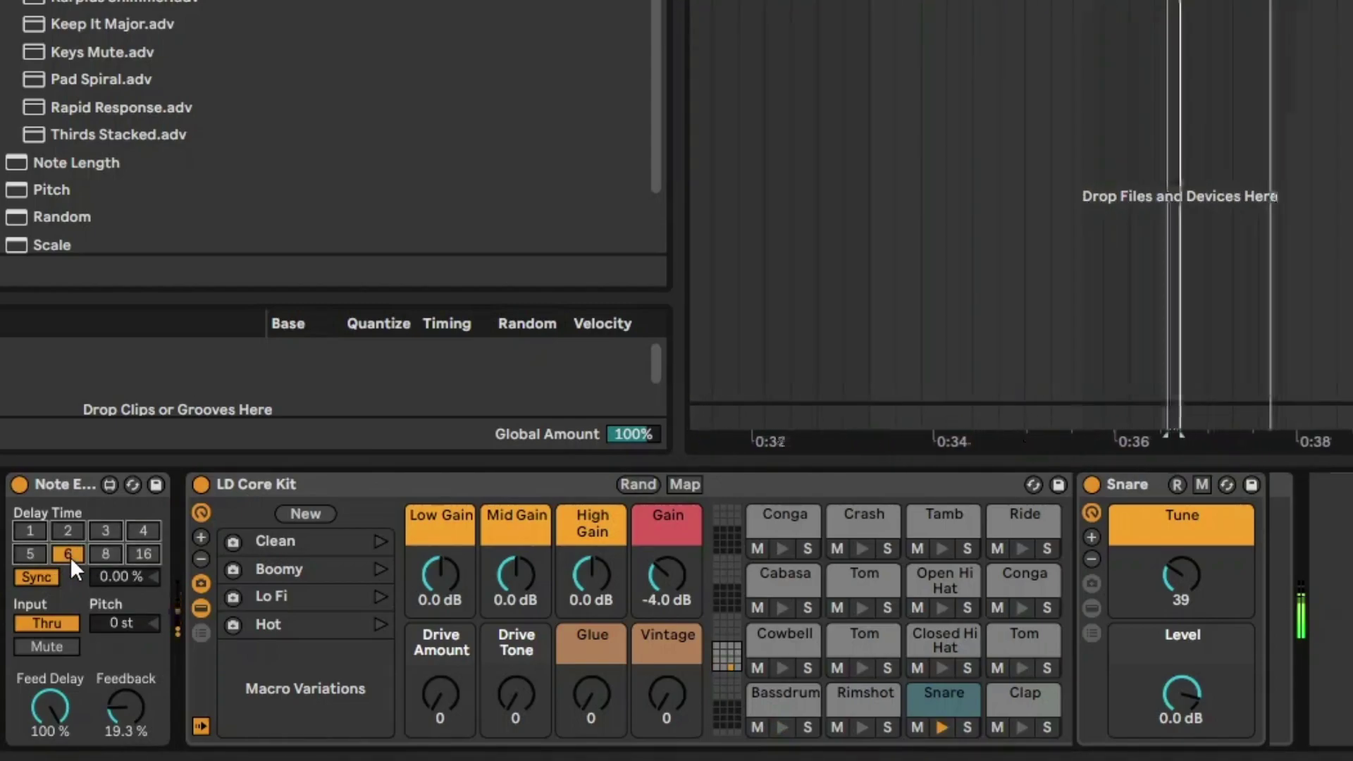
left_click(32, 555)
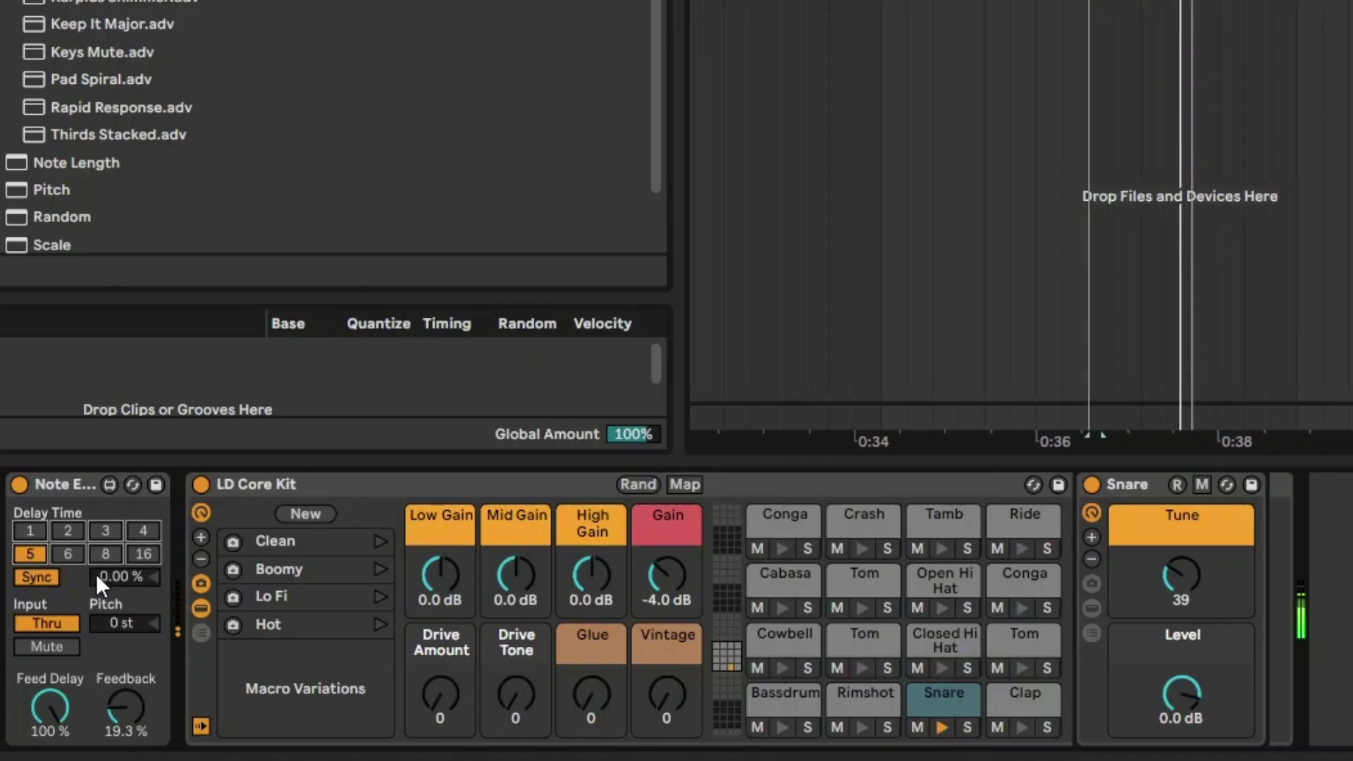
left_click(139, 555)
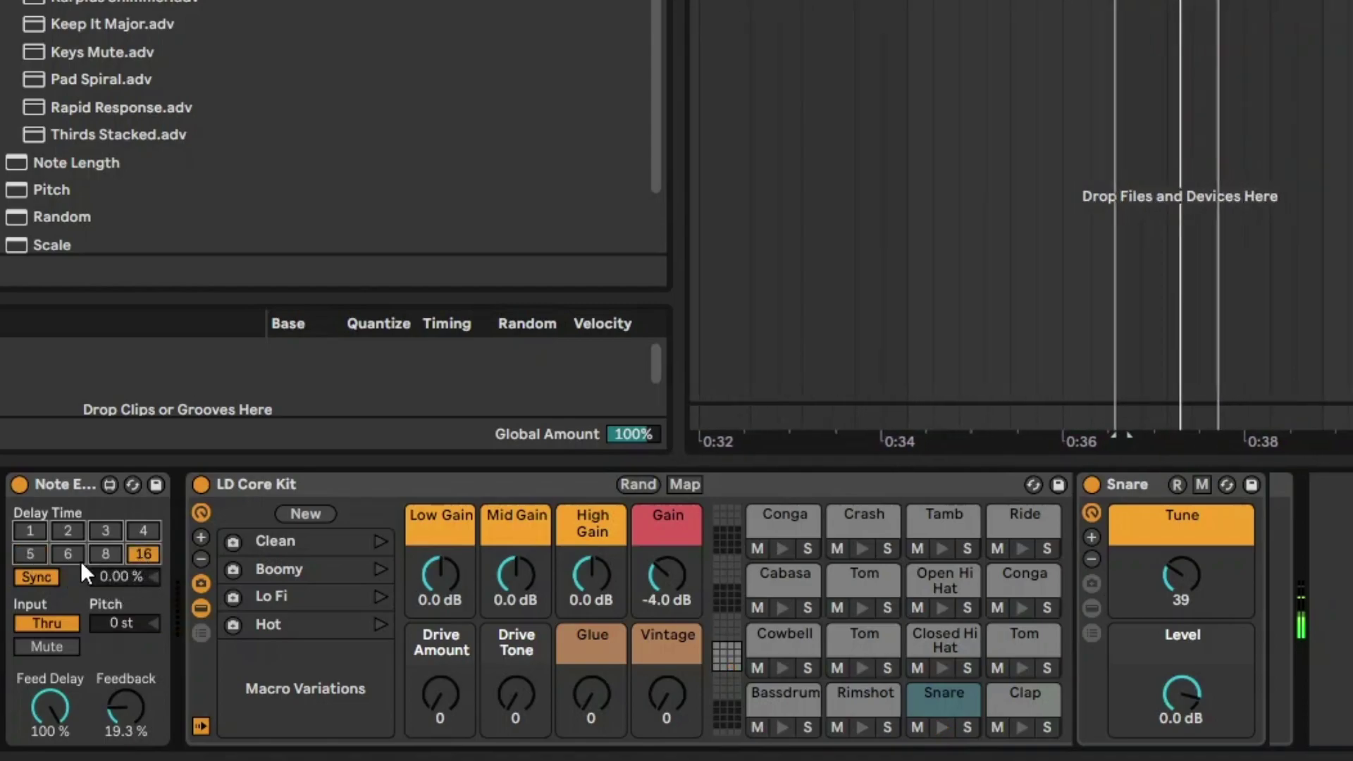
left_click(37, 553)
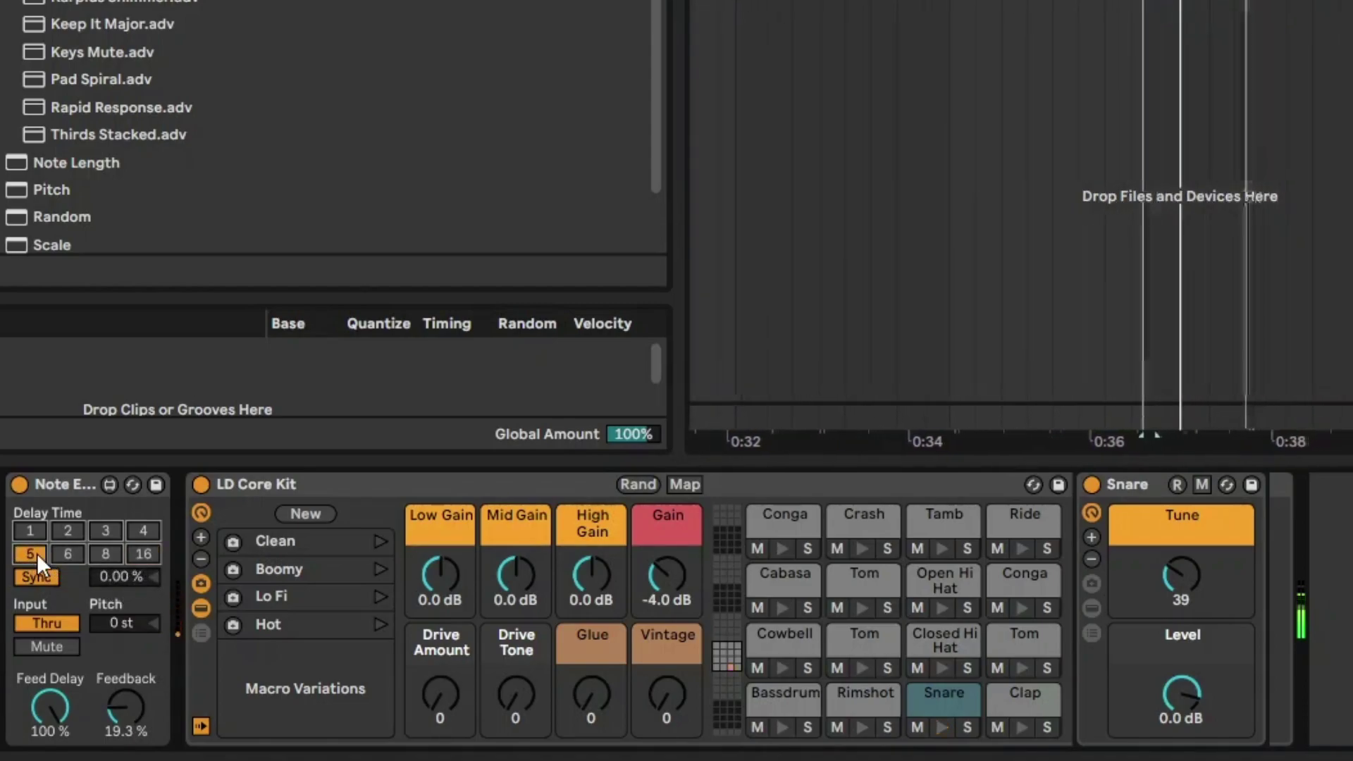
Lower the Feed Delay of the snare track's Note Echo to 56.7 %.
mouse_move(49, 698)
left_mouse_down()
mouse_move(44, 709)
mouse_move(41, 692)
left_mouse_up()
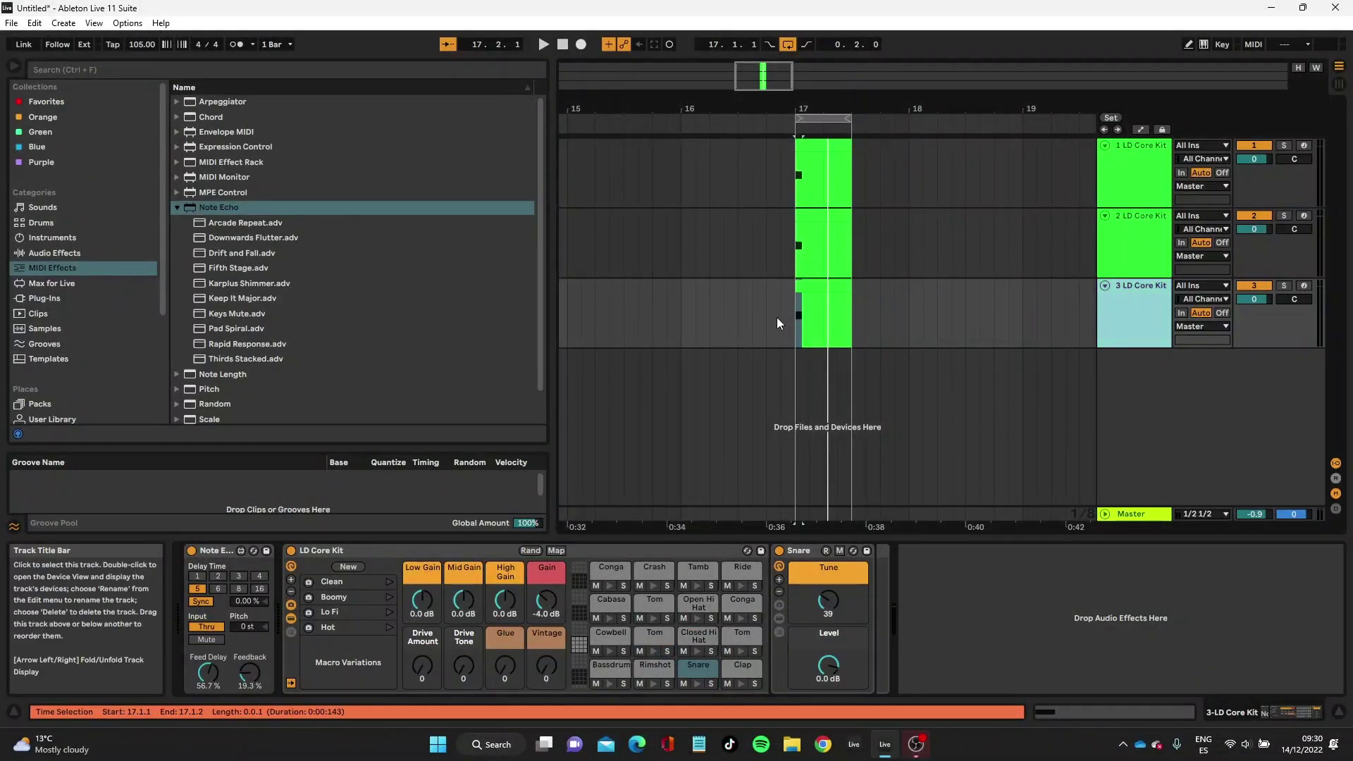
Move the Snare note in the third LD Core Kit track's clip up to Closed Hi Hat (F#1).
double_click(813, 290)
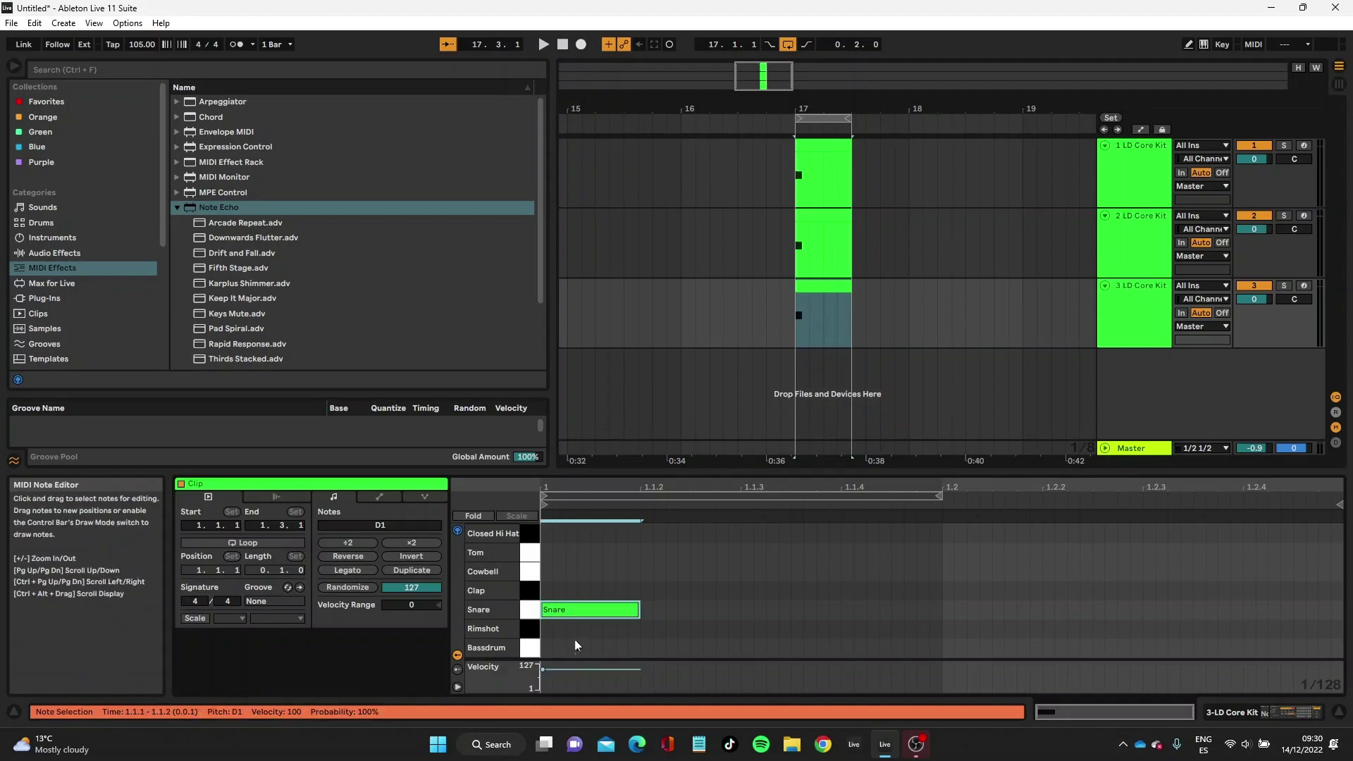
key("Up")
key("Up")
key("Up")
key("Up")
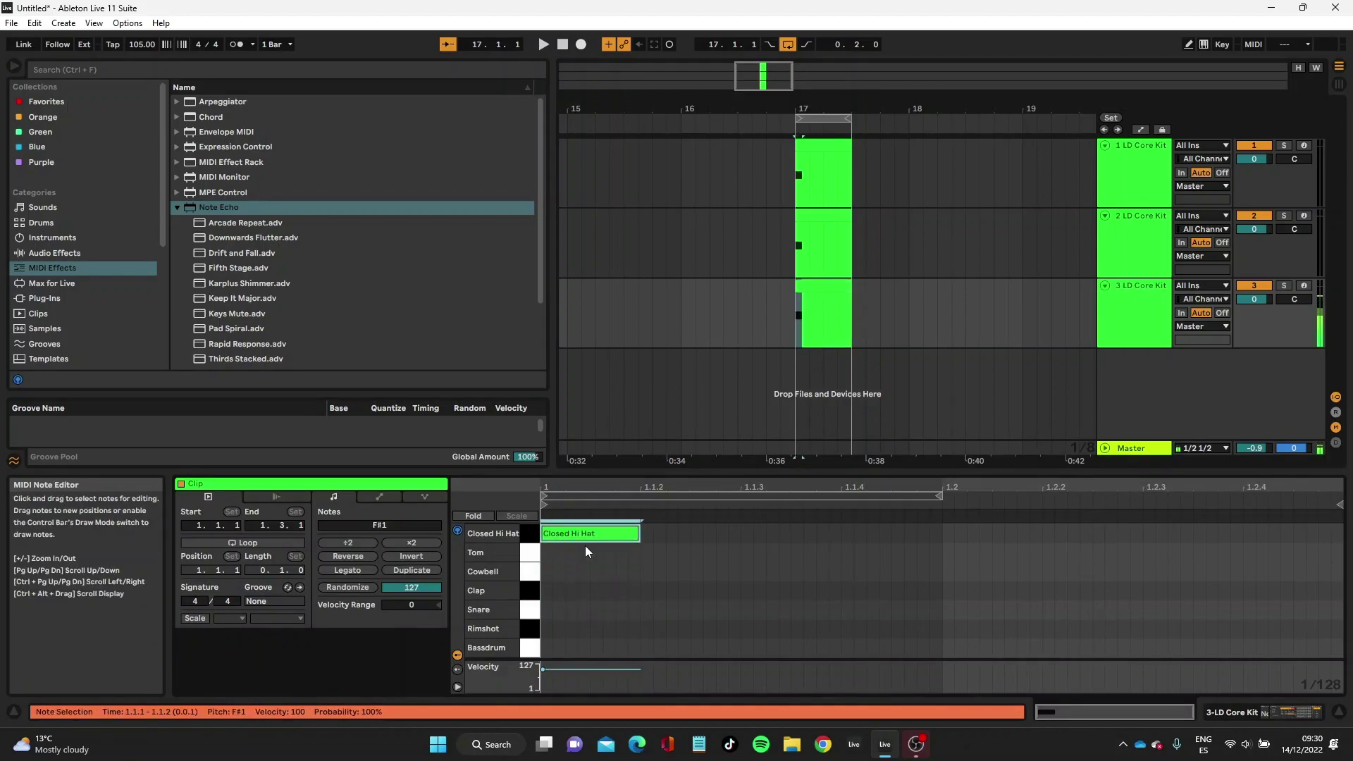
Play the loop and set the synced delay time to 2 in the third track's Note Echo.
double_click(1152, 296)
key("space")
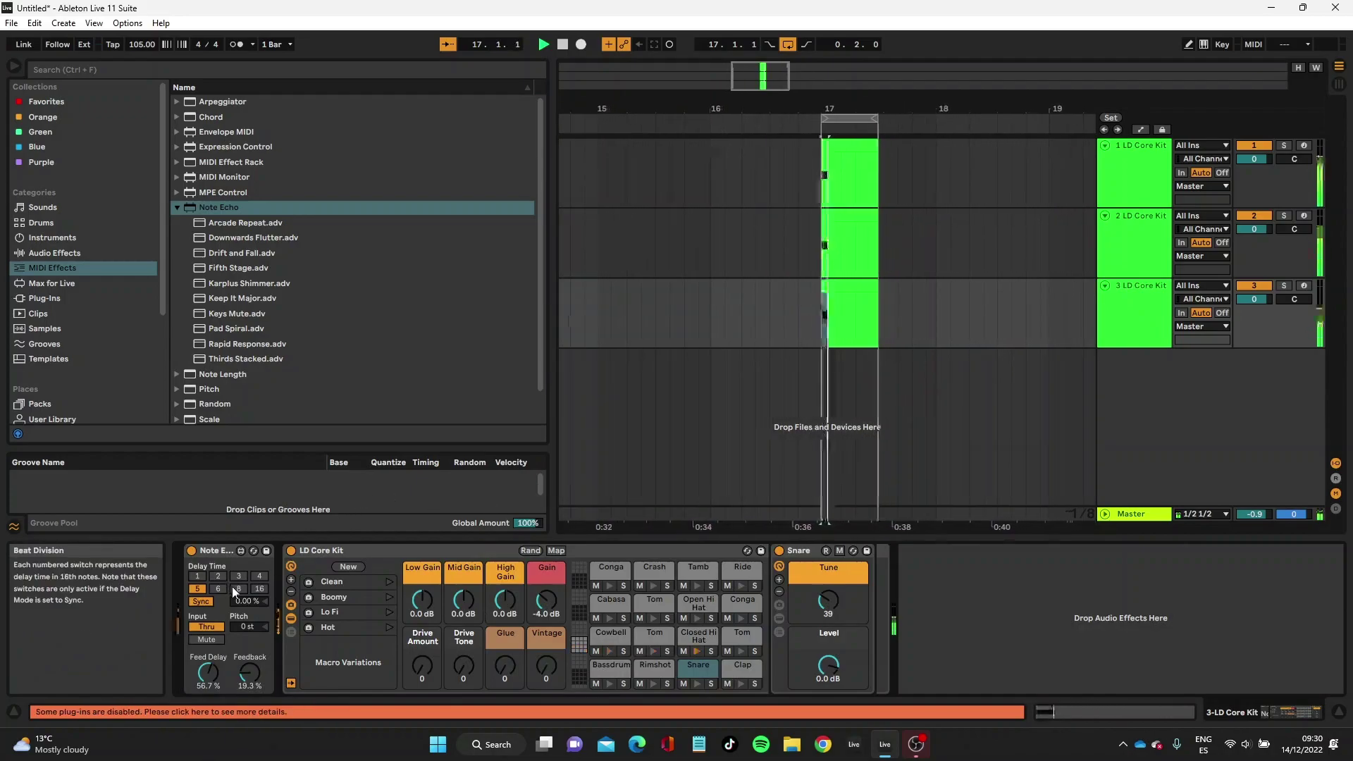
left_click(215, 575)
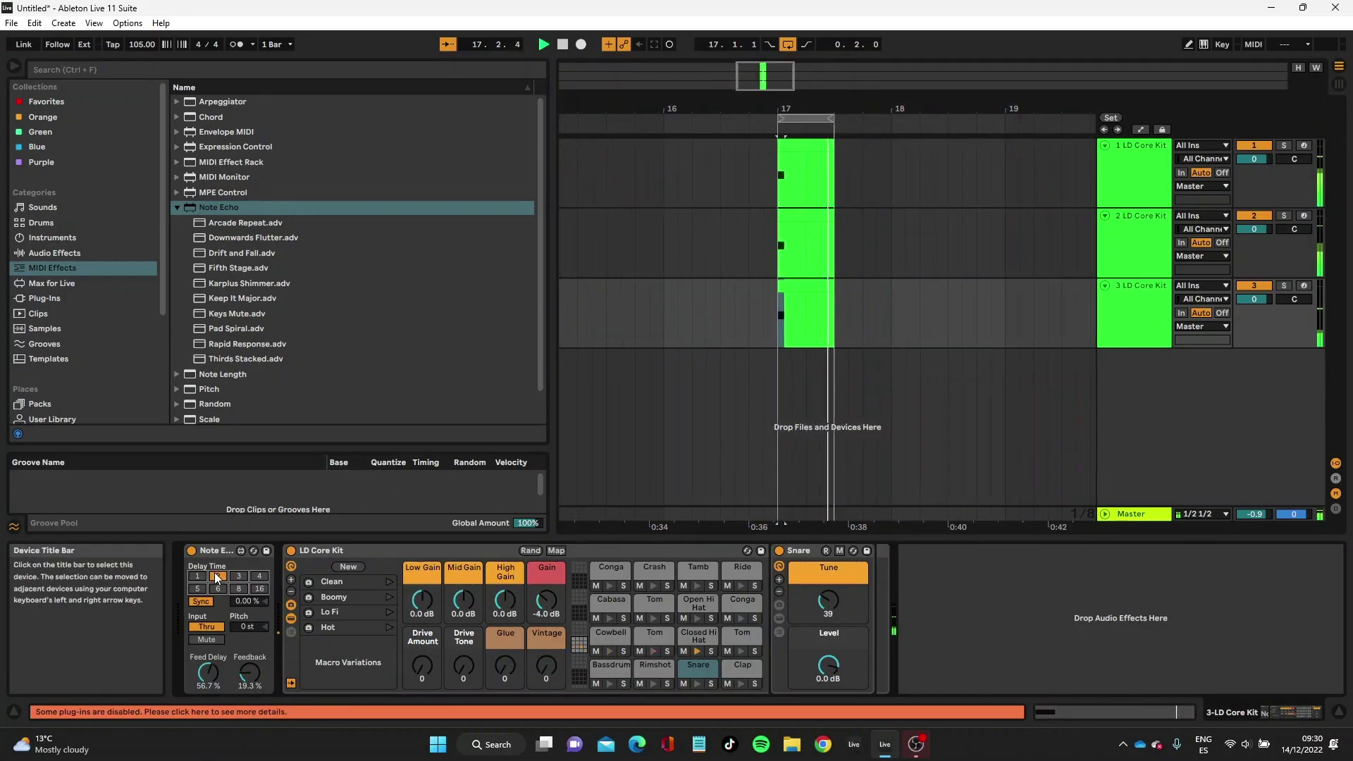
Set the Closed Hi Hat pad's Tune to 81 and its Level to -13.84 dB.
left_click_drag(831, 606, 861, 647)
left_click(694, 638)
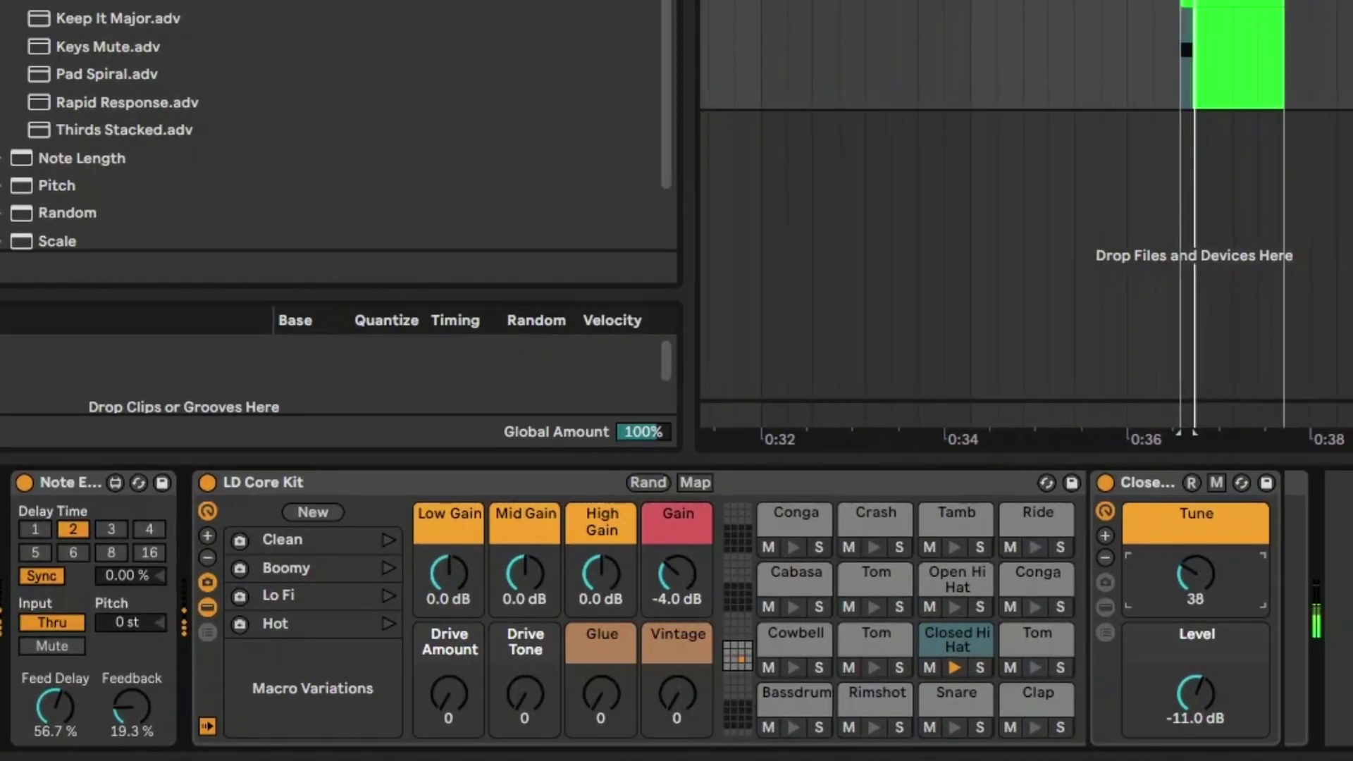
left_click_drag(1196, 574, 1196, 515)
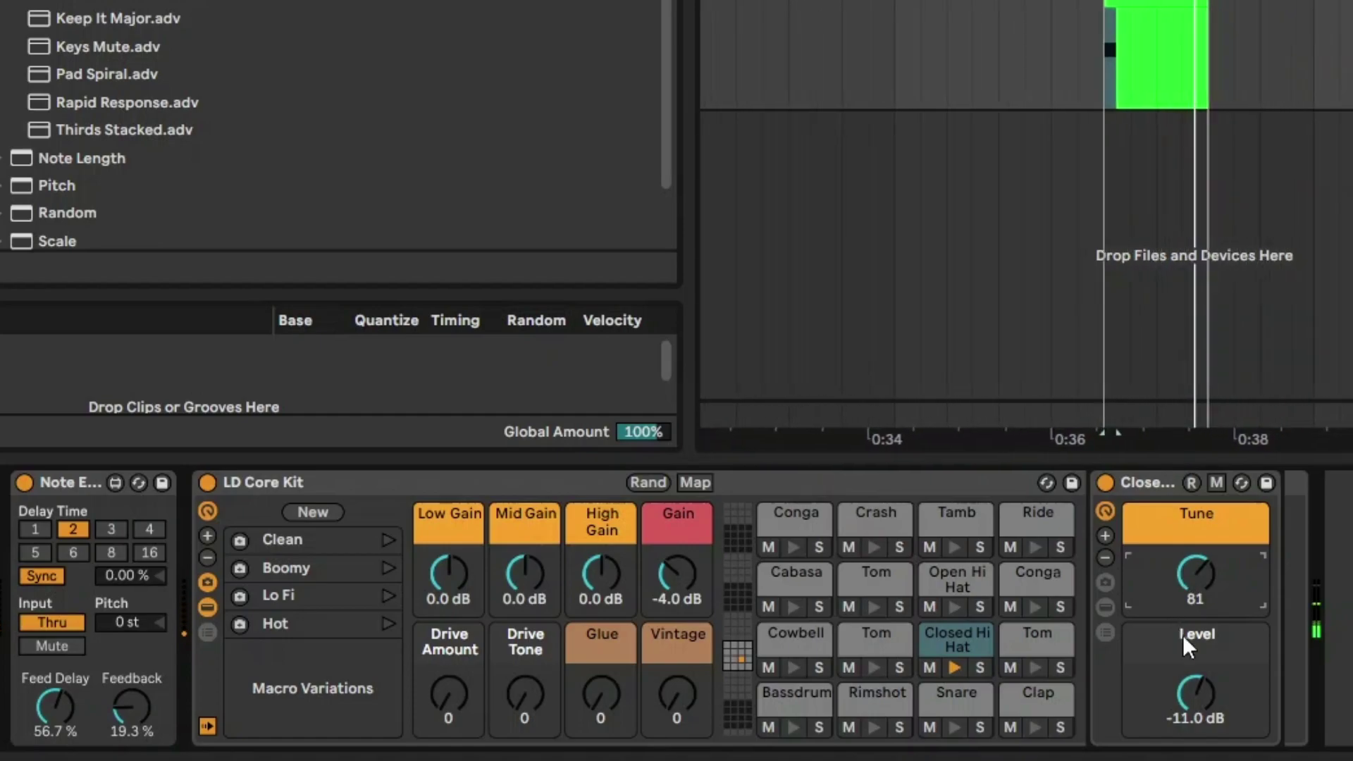
left_click_drag(1202, 687, 1203, 692)
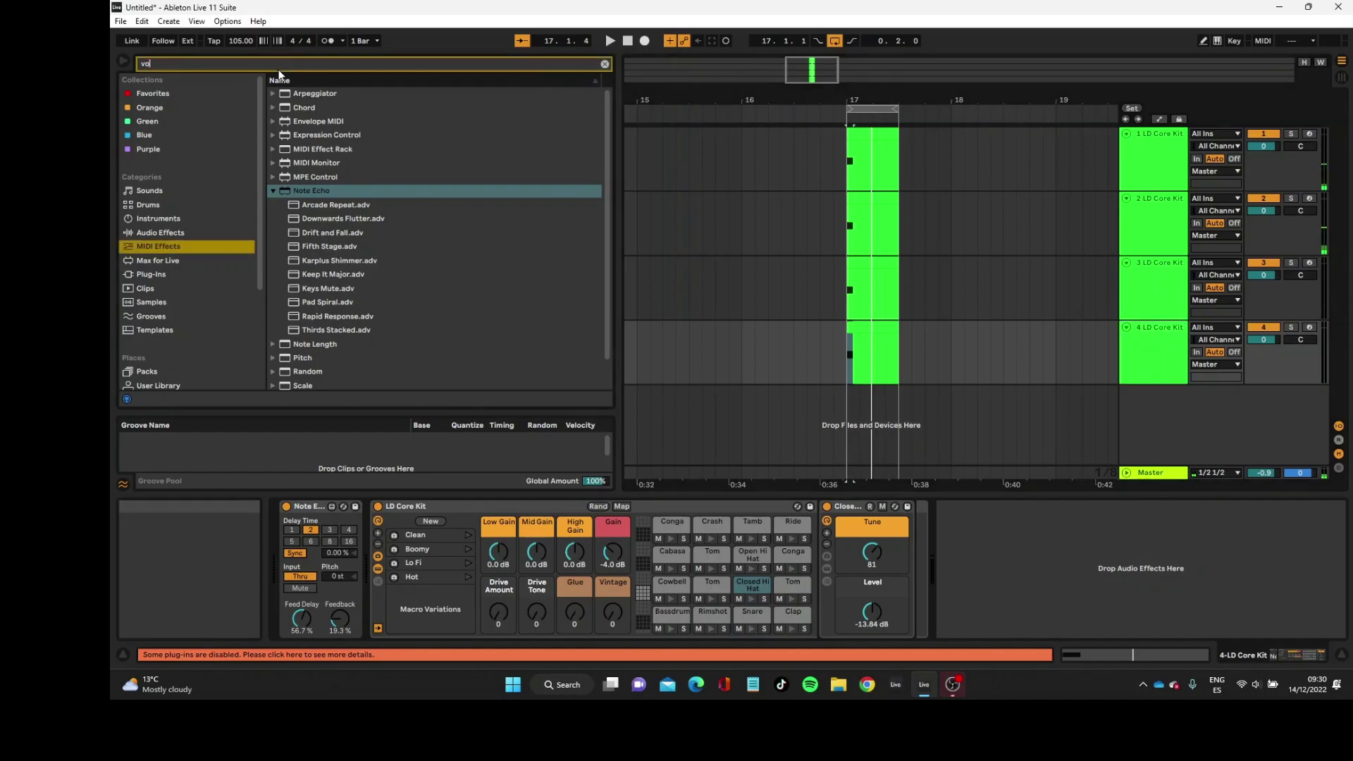
Search the Splice folder for "vocal" and browse the sample packs, expanding Vocal Pop House down to its loops.
type("cal")
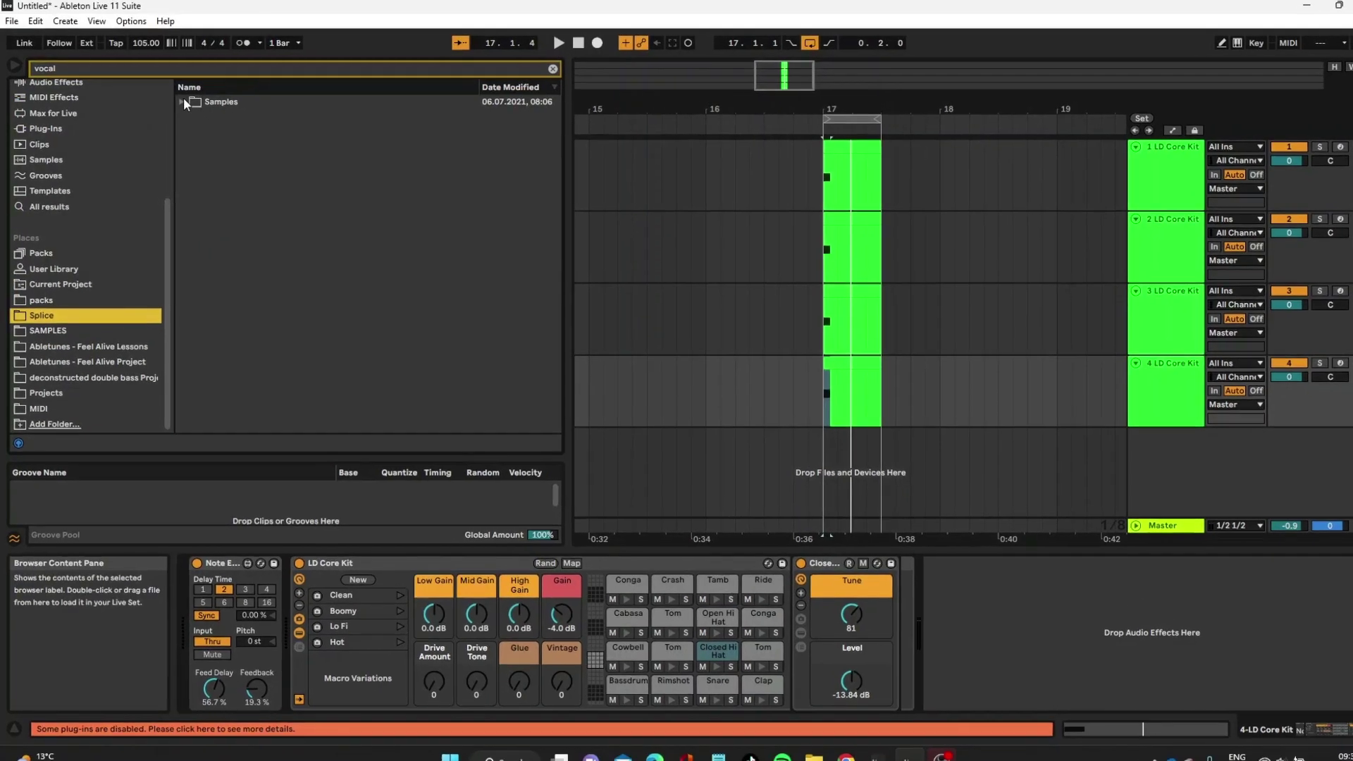
left_click(184, 99)
left_click(213, 121)
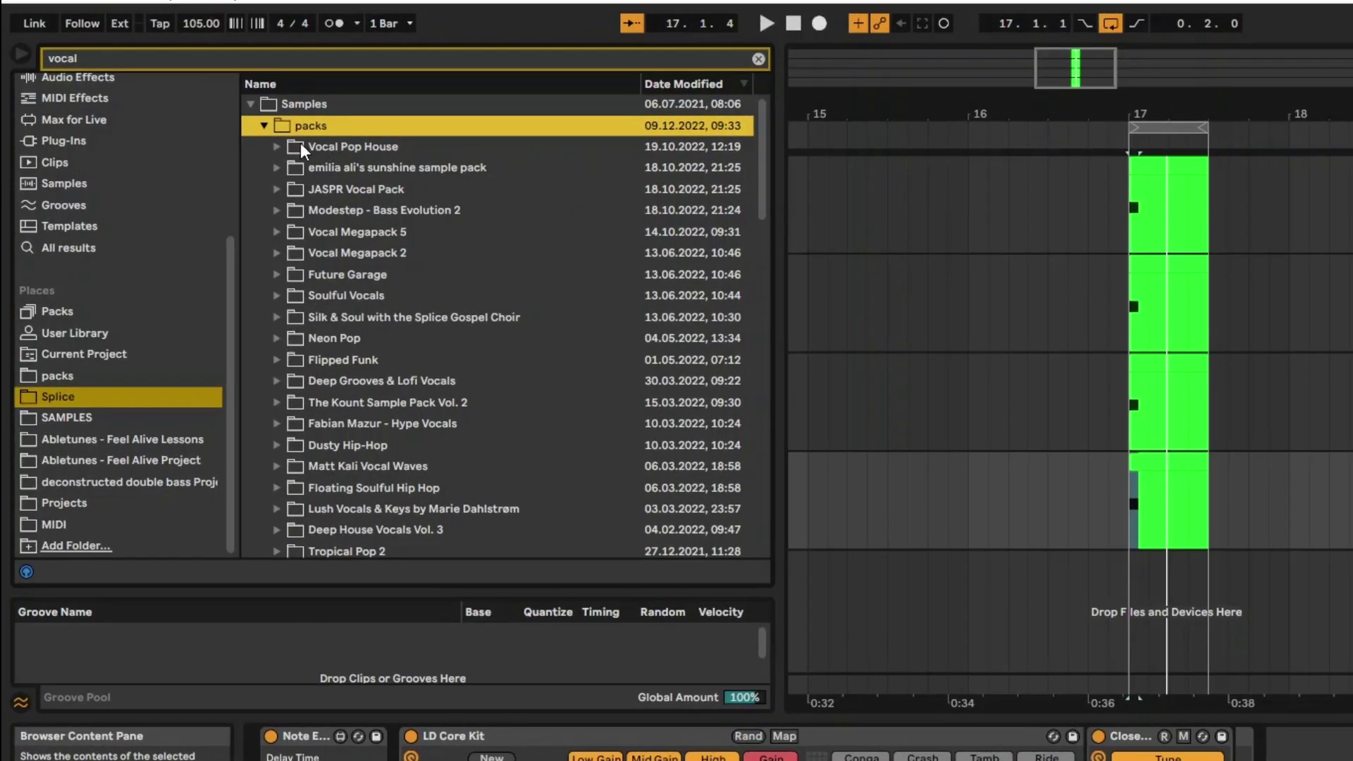
left_click(277, 144)
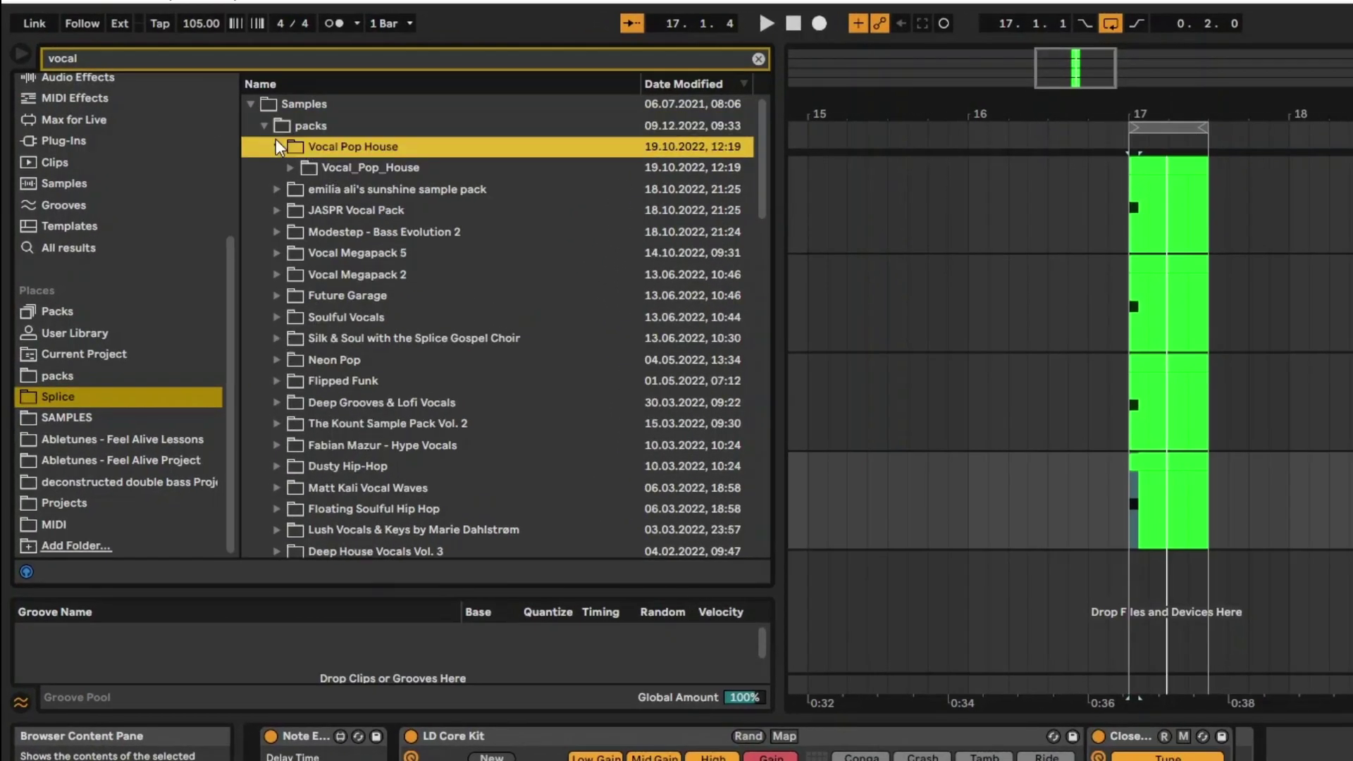
left_click(292, 167)
left_click(304, 189)
left_click(316, 210)
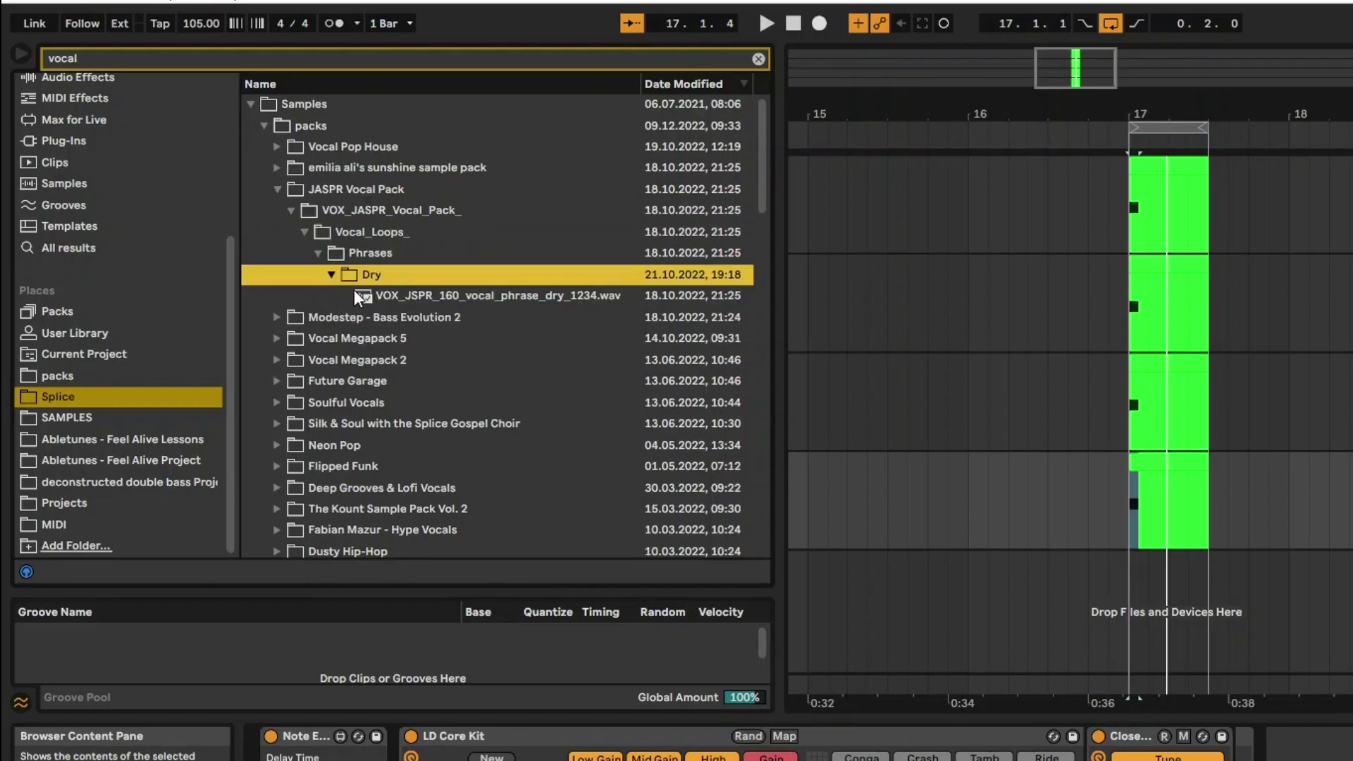
Replace the Closed Hi Hat pad in the fourth track's kit with VOX_JSPR_160_vocal_phrase_dry_1234.wav from the JASPR Vocal Pack.
left_click(356, 291)
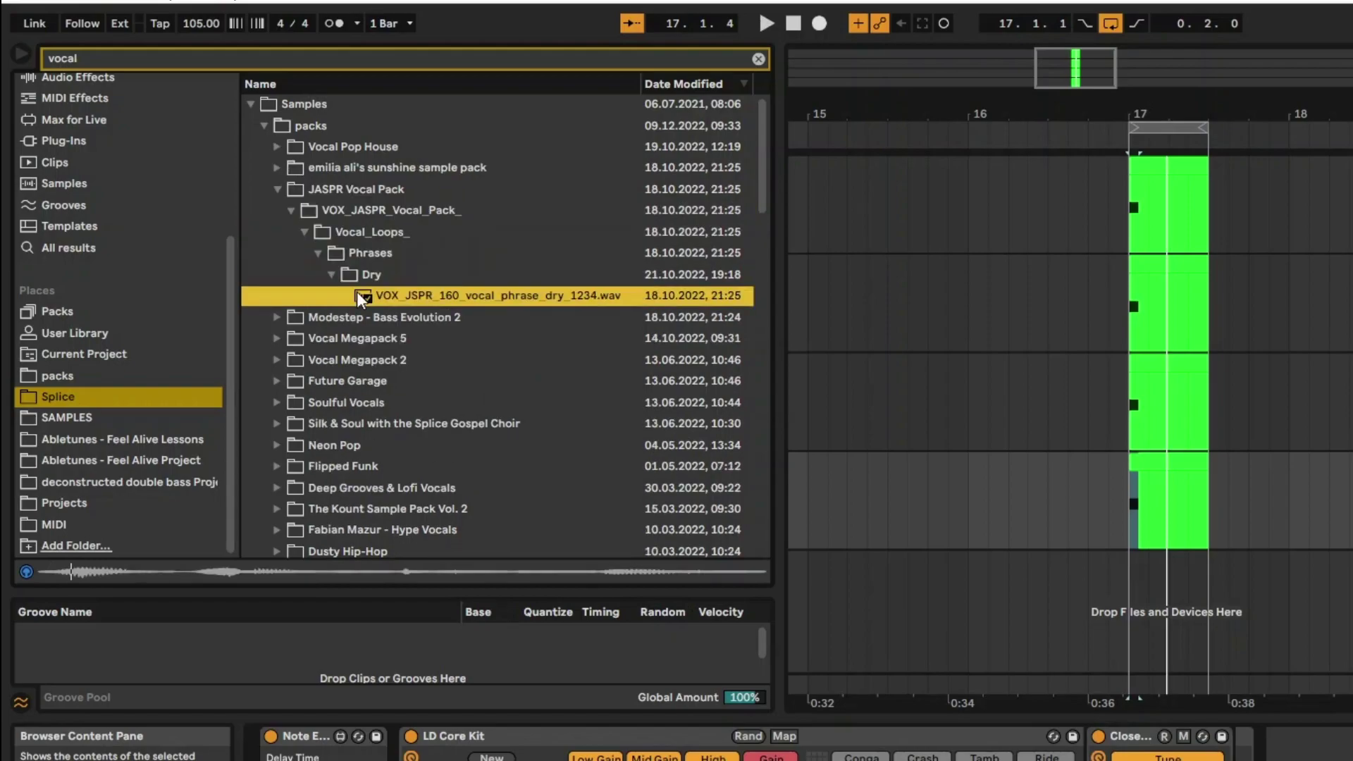
left_click_drag(378, 294, 915, 234)
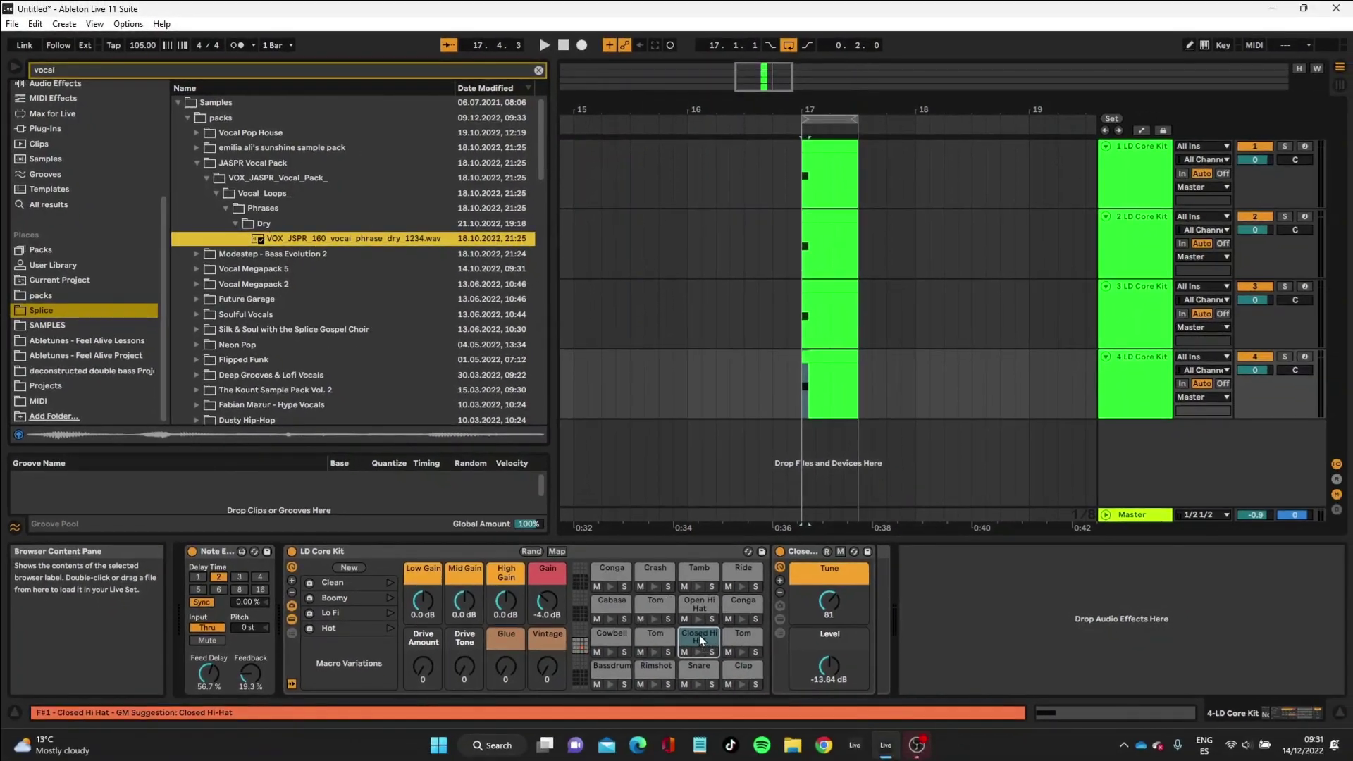
left_click(699, 634)
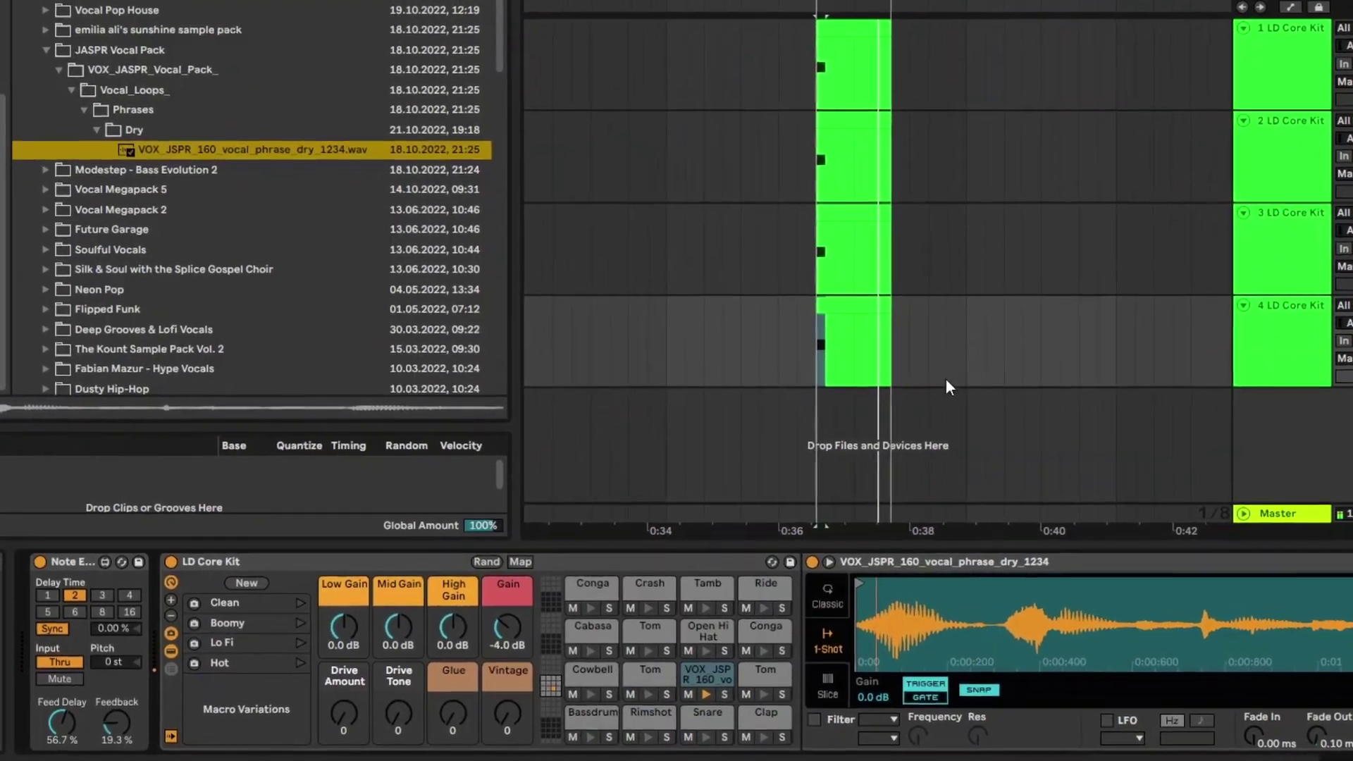
Audition delay times 3, 4, 5 and 1 in the fourth track's Note Echo during playback and settle on 2.
left_click(817, 337)
left_click(869, 316)
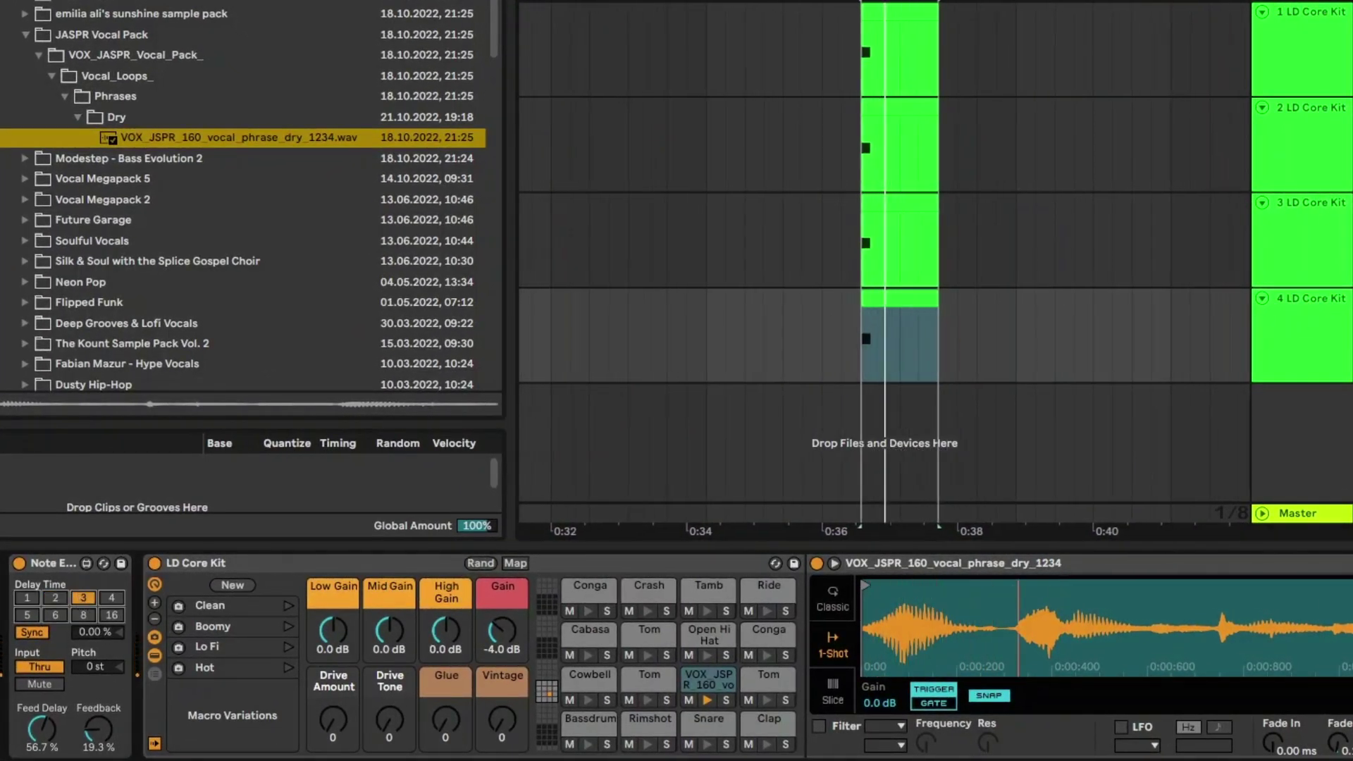
left_click(109, 597)
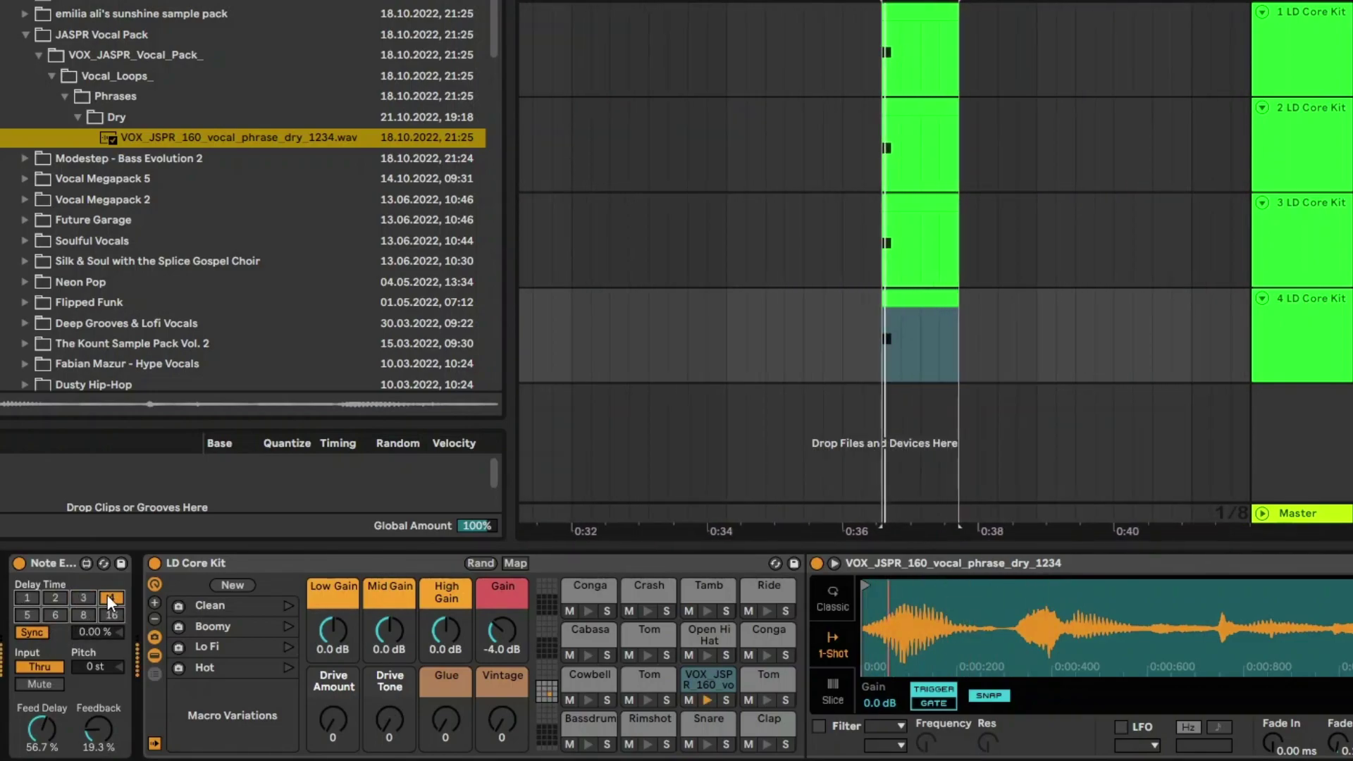
left_click(26, 615)
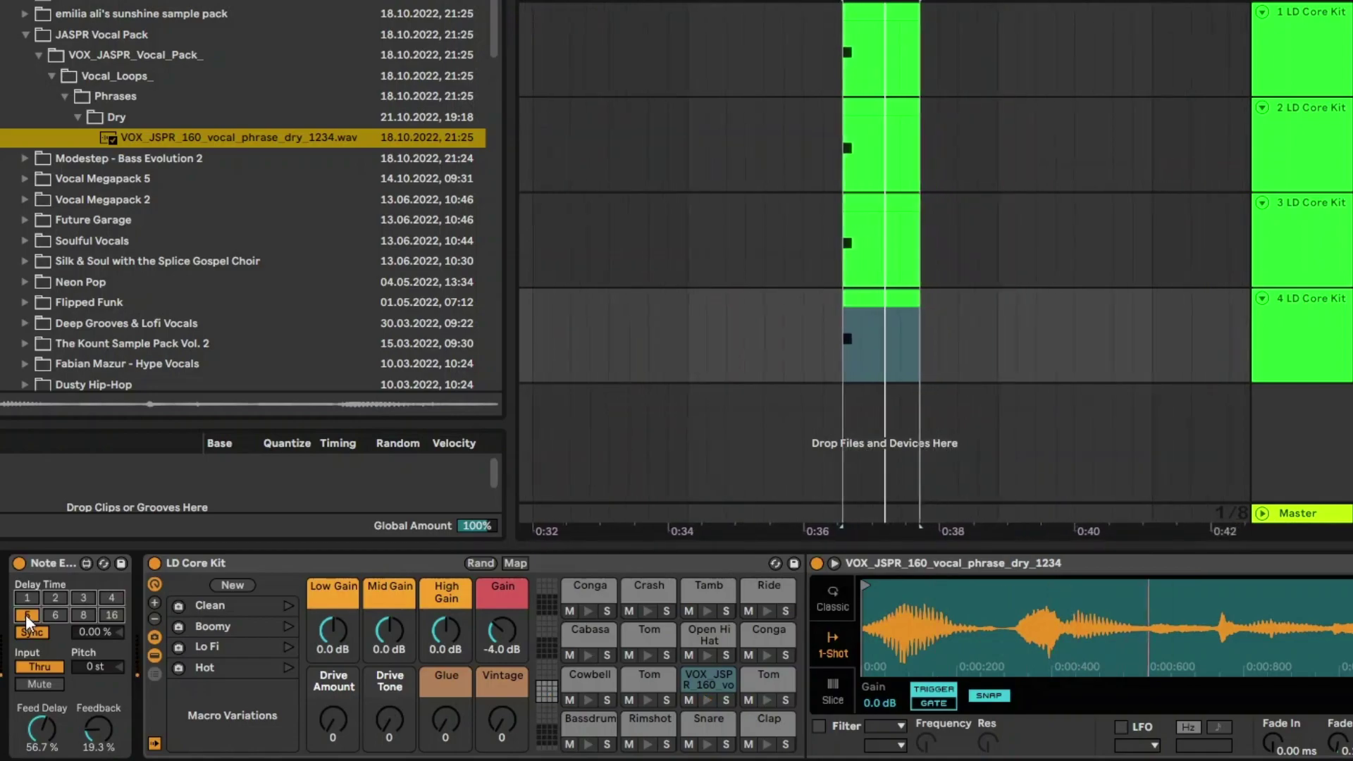
left_click(27, 596)
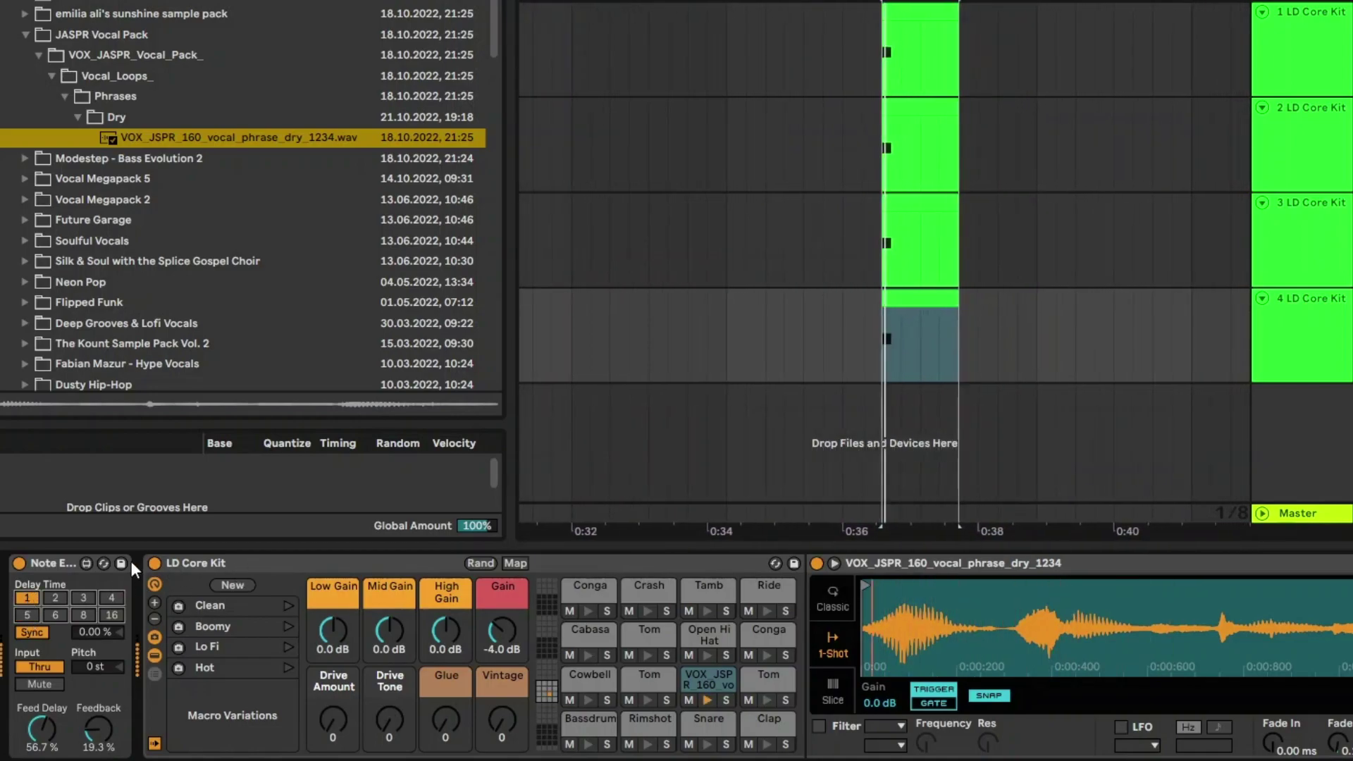
left_click(56, 598)
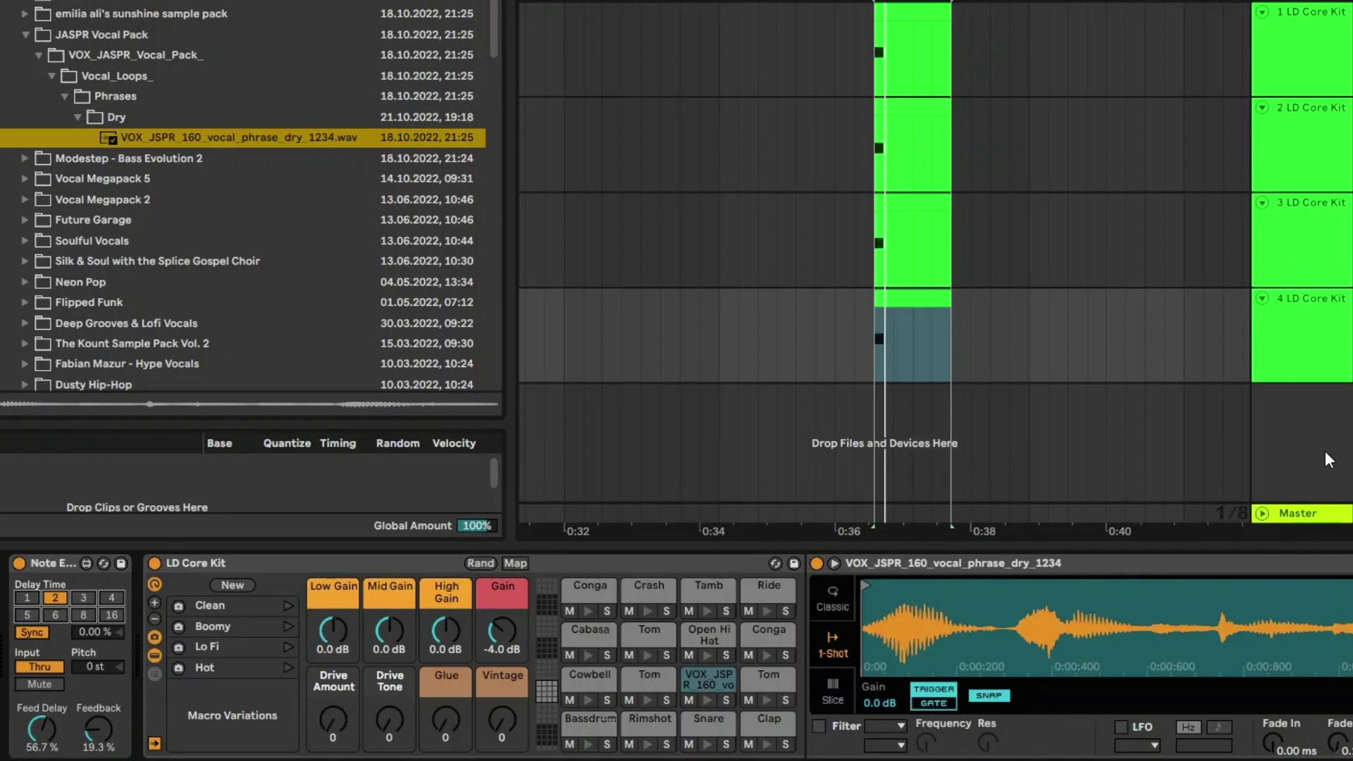
Duplicate the fourth LD Core Kit track and replace the copy's vocal pad sample with rbv_inside_Am_chrs_lead.wav from Soulful Vocals.
left_click(31, 242)
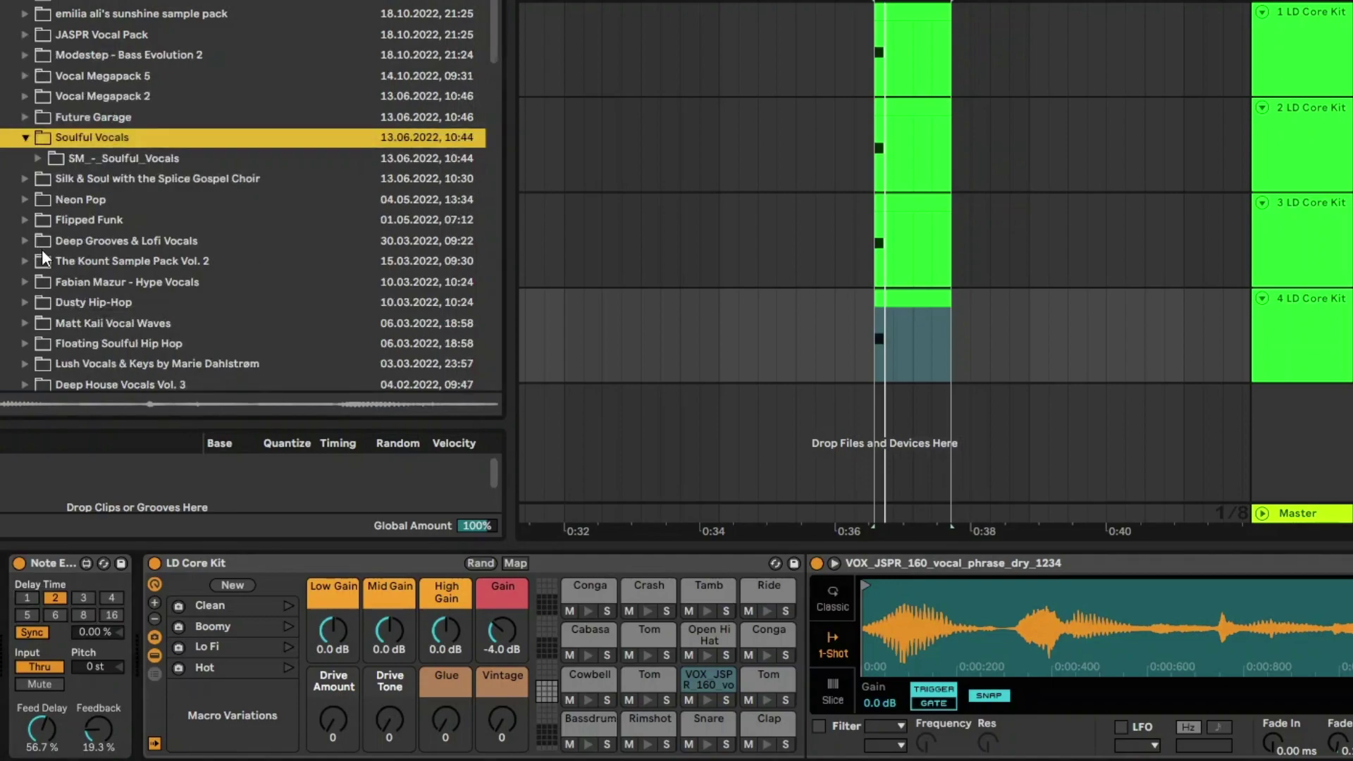
right_click(1272, 362)
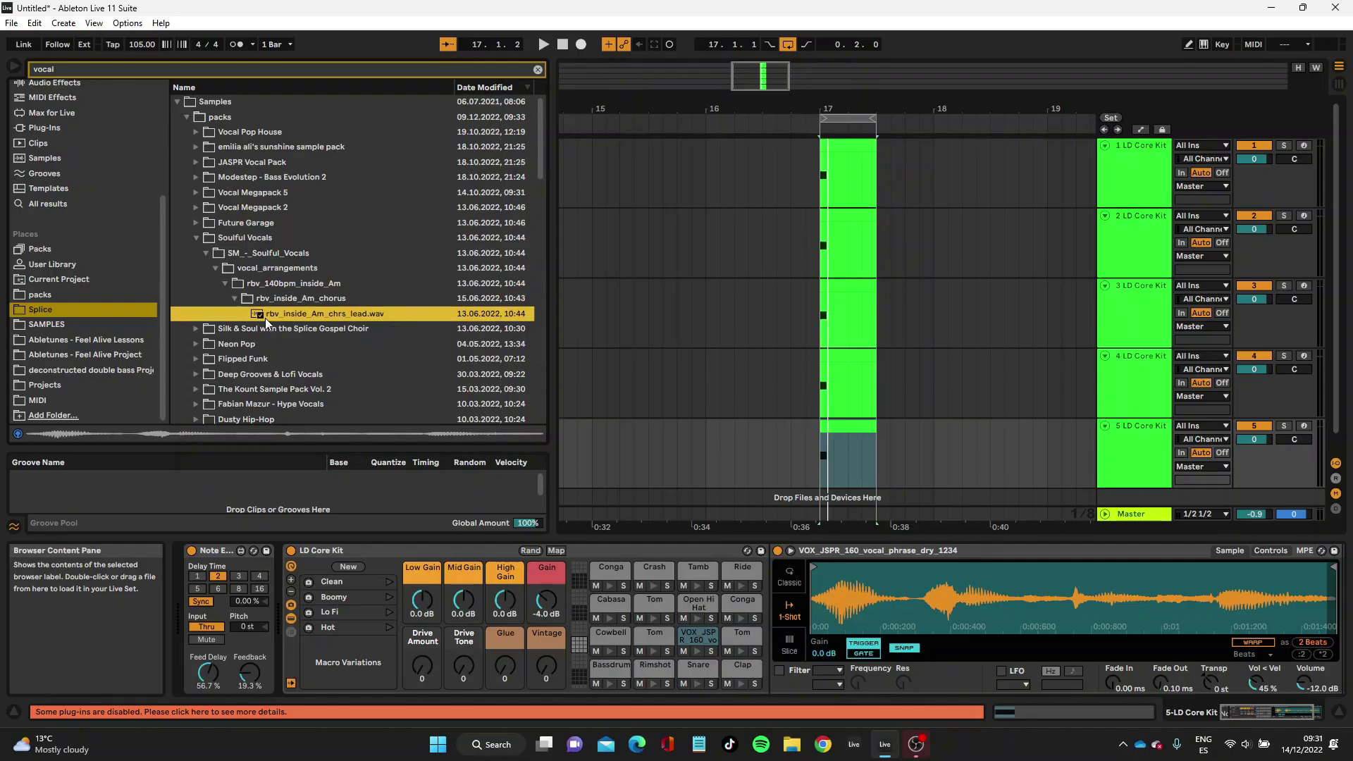
left_click_drag(265, 317, 1103, 462)
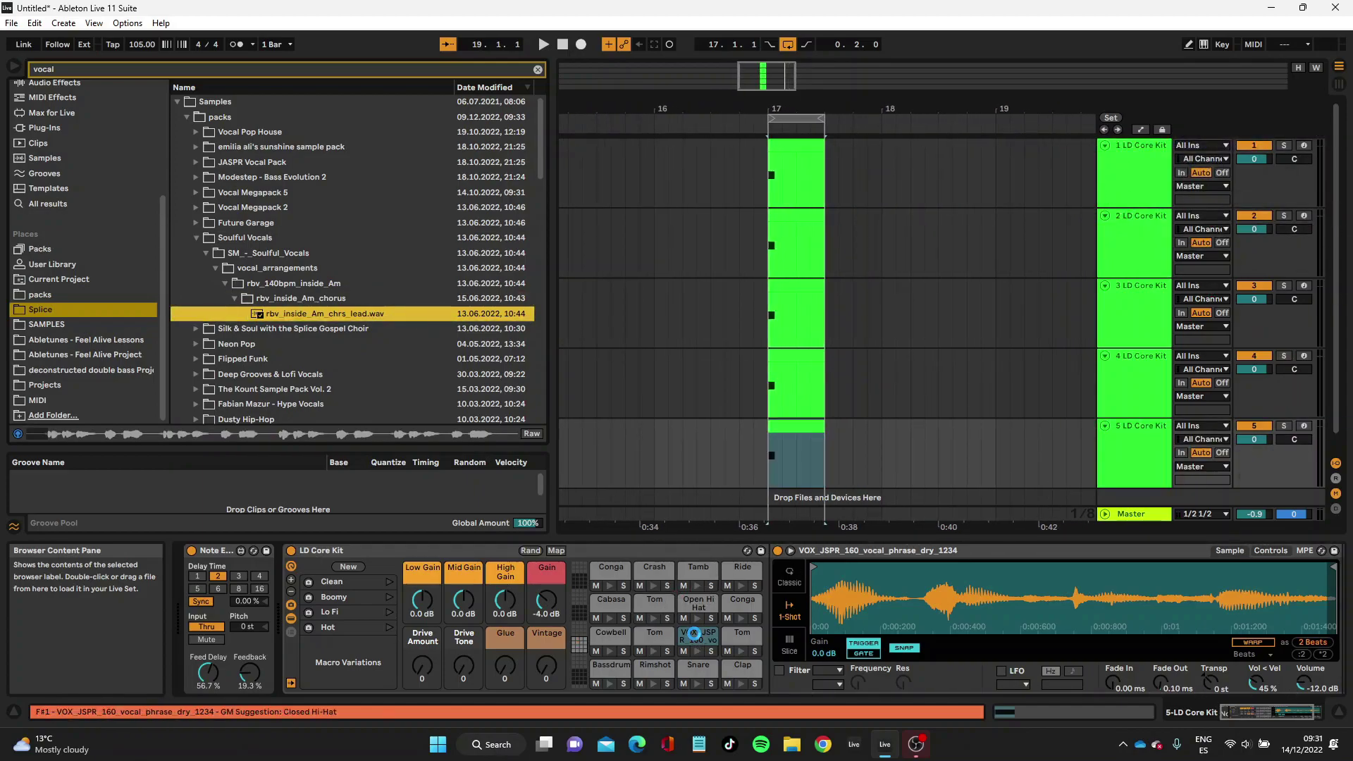
left_click_drag(669, 527, 876, 612)
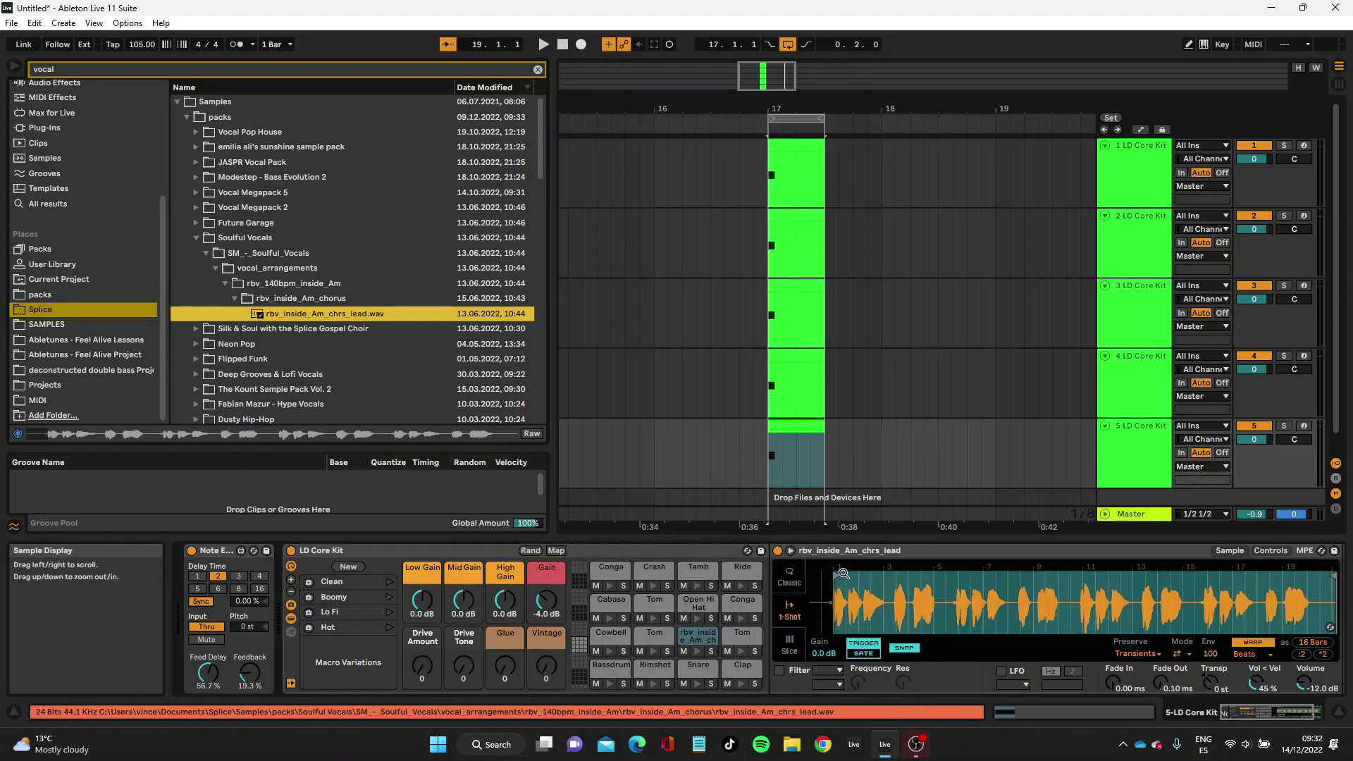
During playback, audition delay time 3 in the fifth track's Note Echo, then try 4 and settle on 3 in the fourth track's.
key("space")
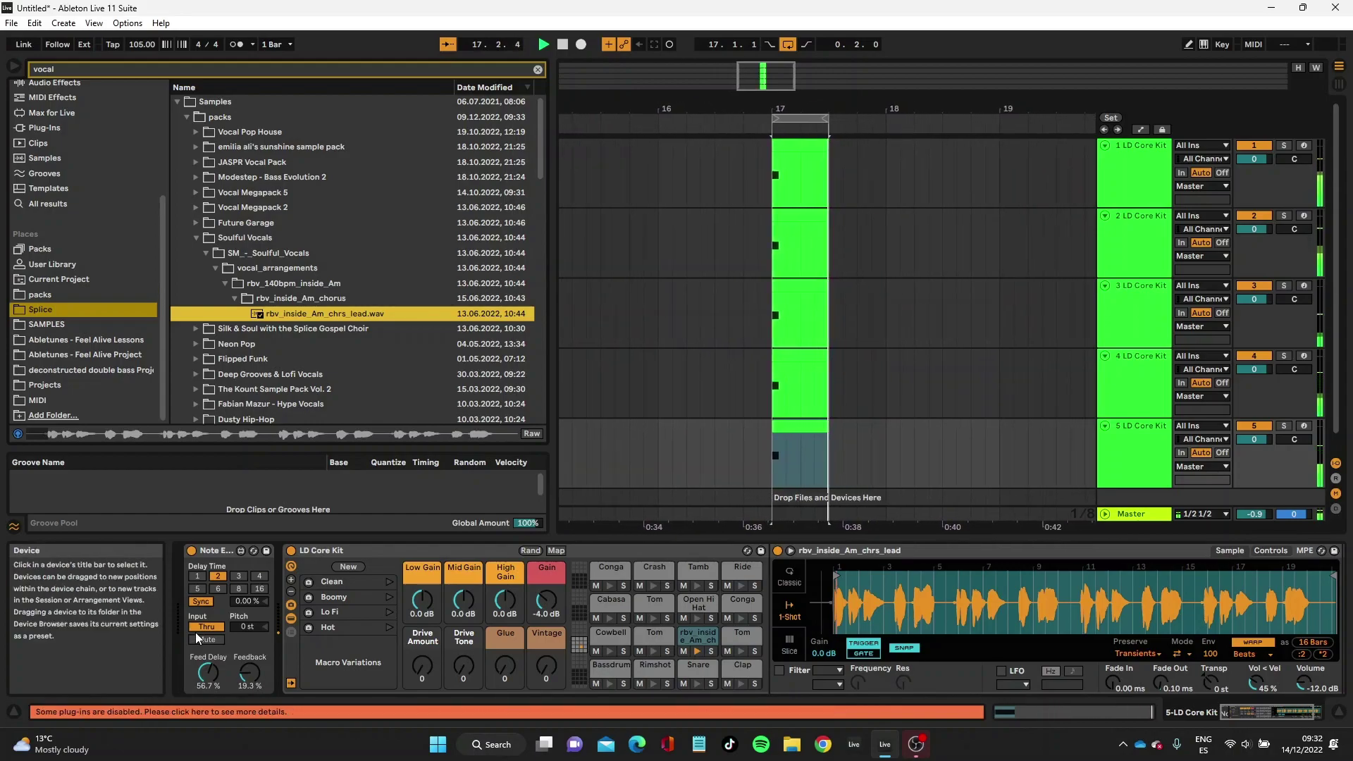
left_click(239, 576)
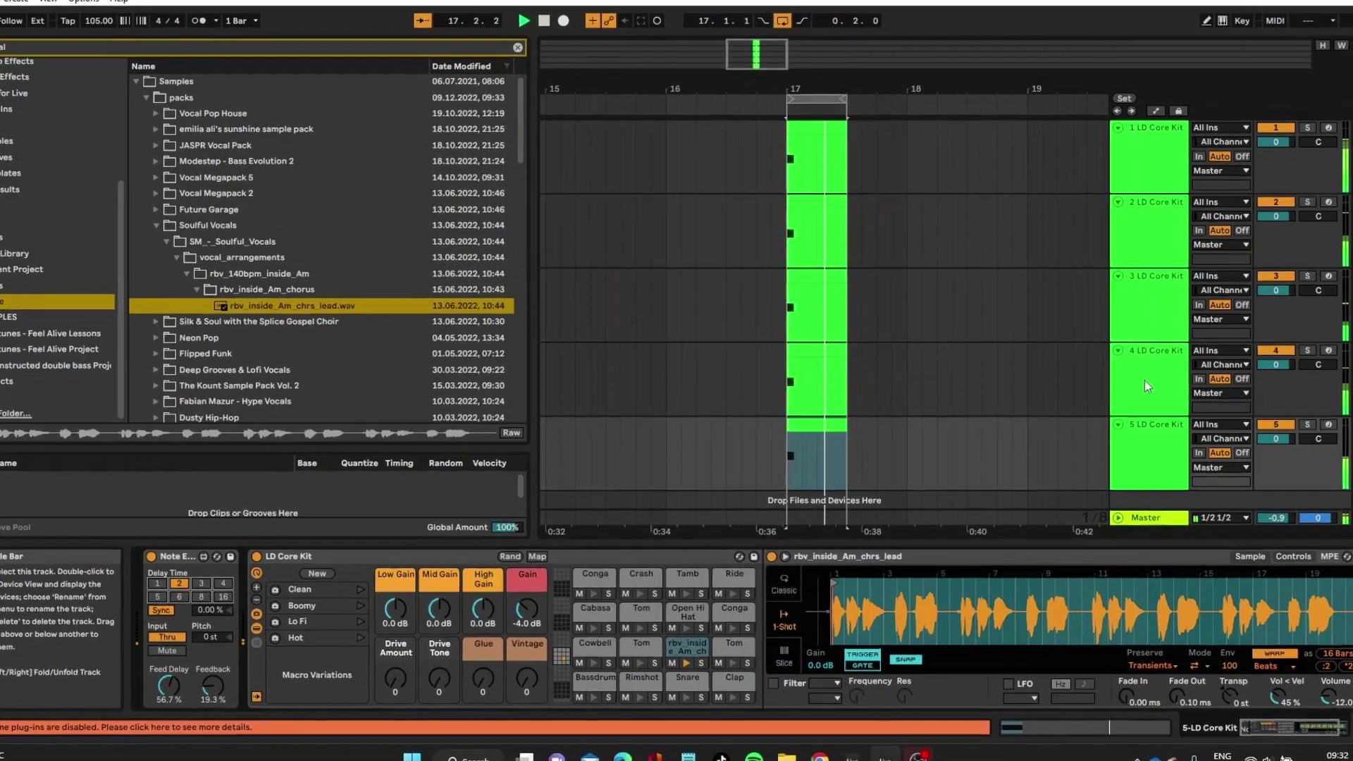
left_click(1132, 382)
left_click(143, 598)
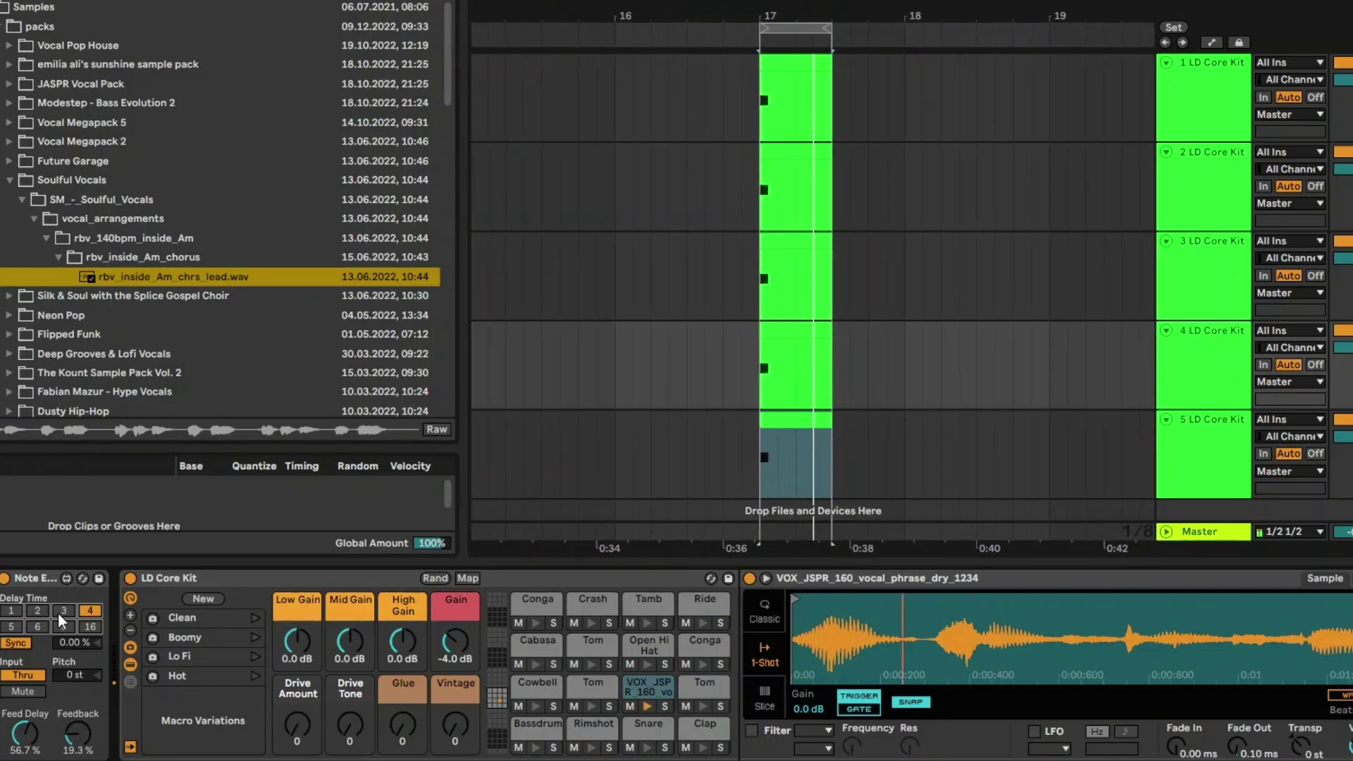
left_click(60, 611)
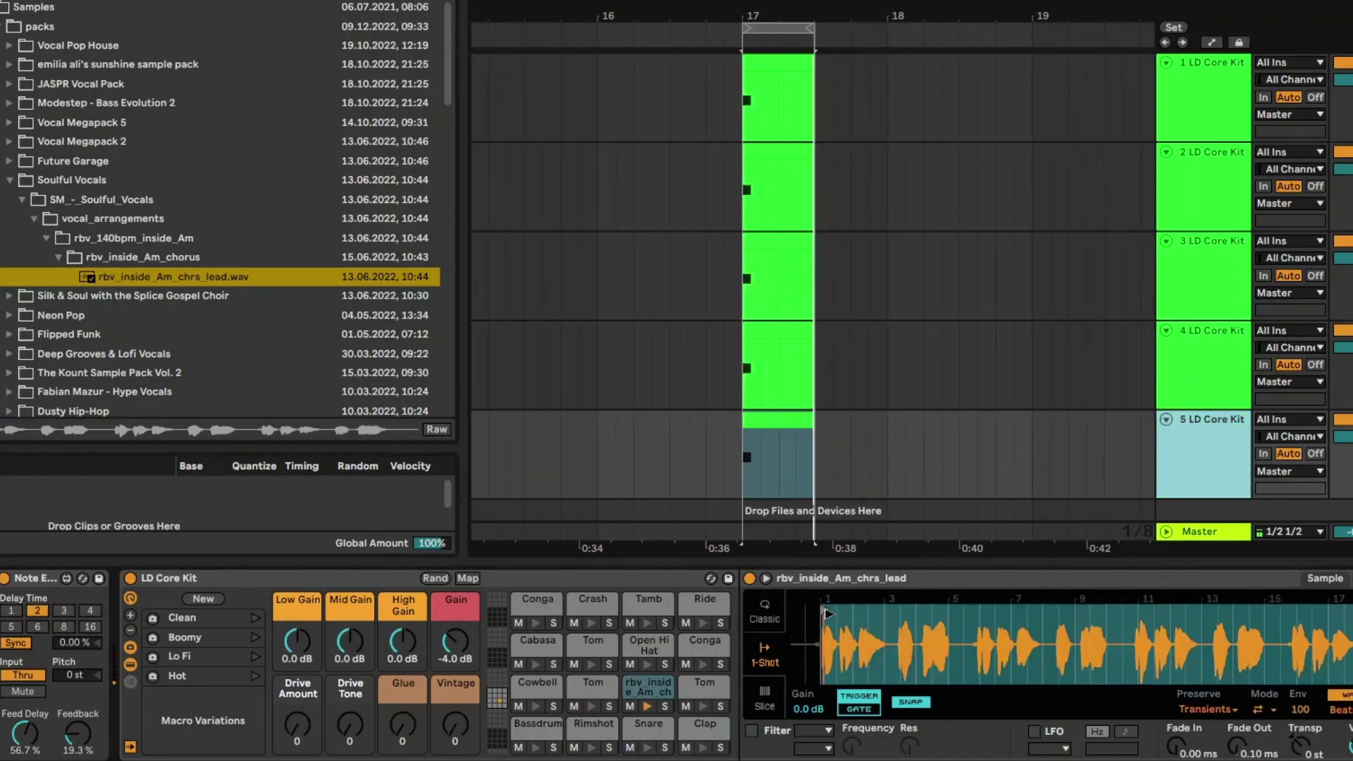
Move the start of the fifth track's vocal sample to about bar 6 and set its Note Echo delay time to 1.
mouse_move(825, 609)
left_mouse_down()
mouse_move(912, 621)
mouse_move(994, 603)
left_mouse_up()
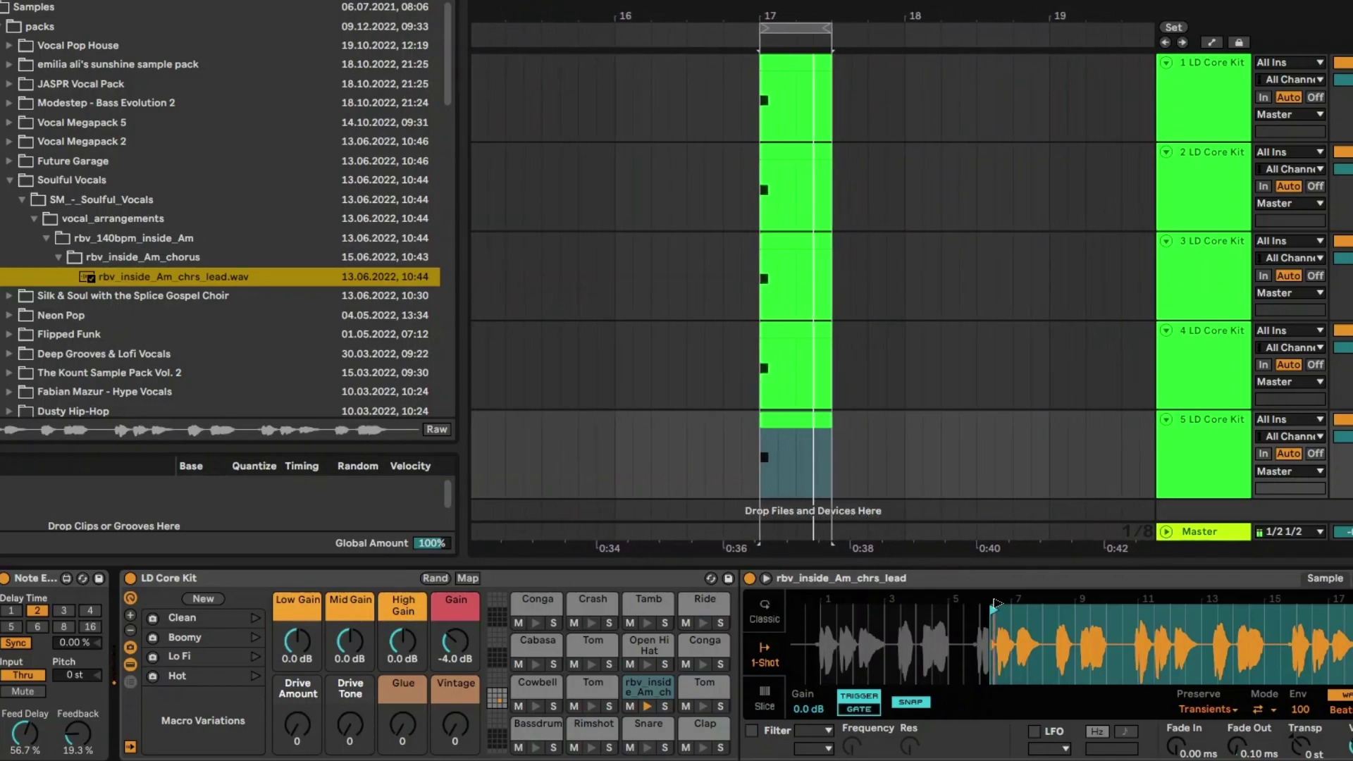
left_click(12, 610)
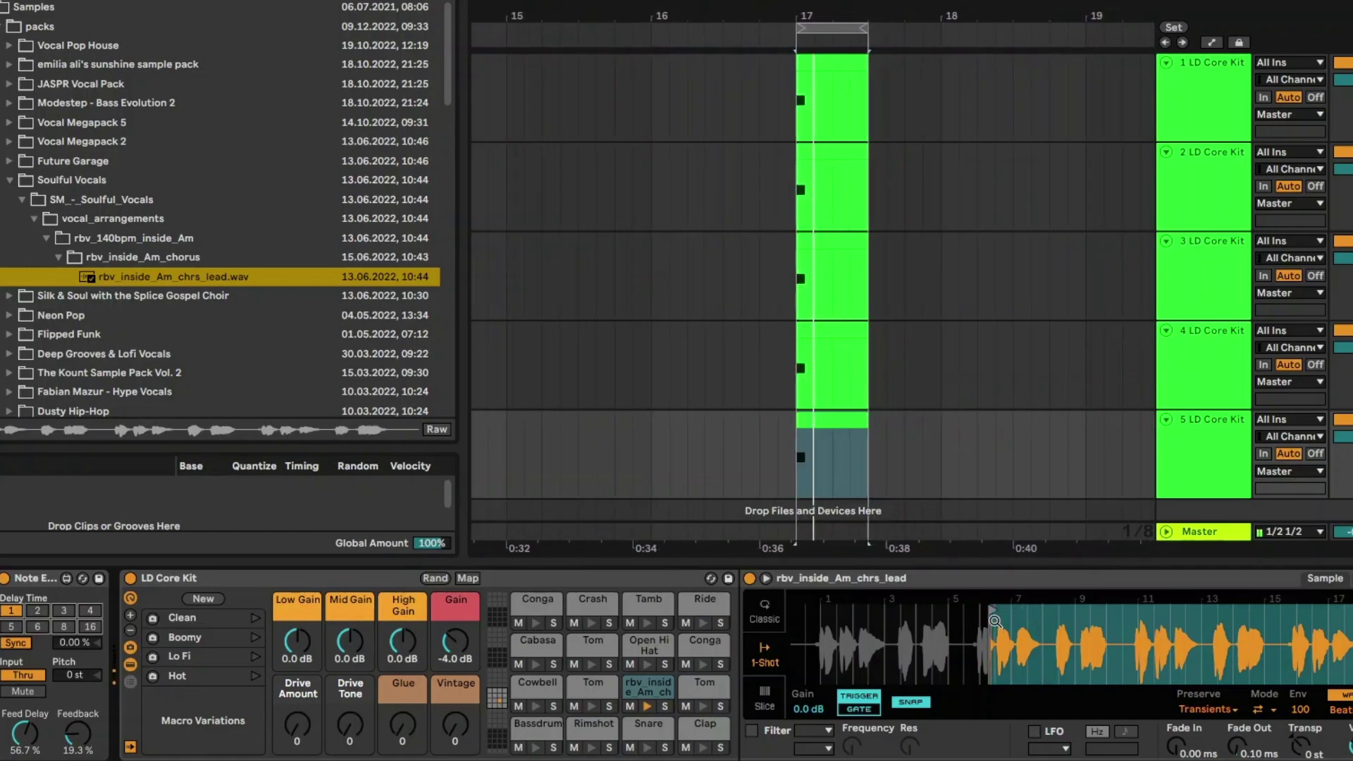
Lower the fourth track's volume to -9.7 dB and move the fifth track's vocal sample start further along to another phrase.
left_click_drag(1344, 348, 1343, 373)
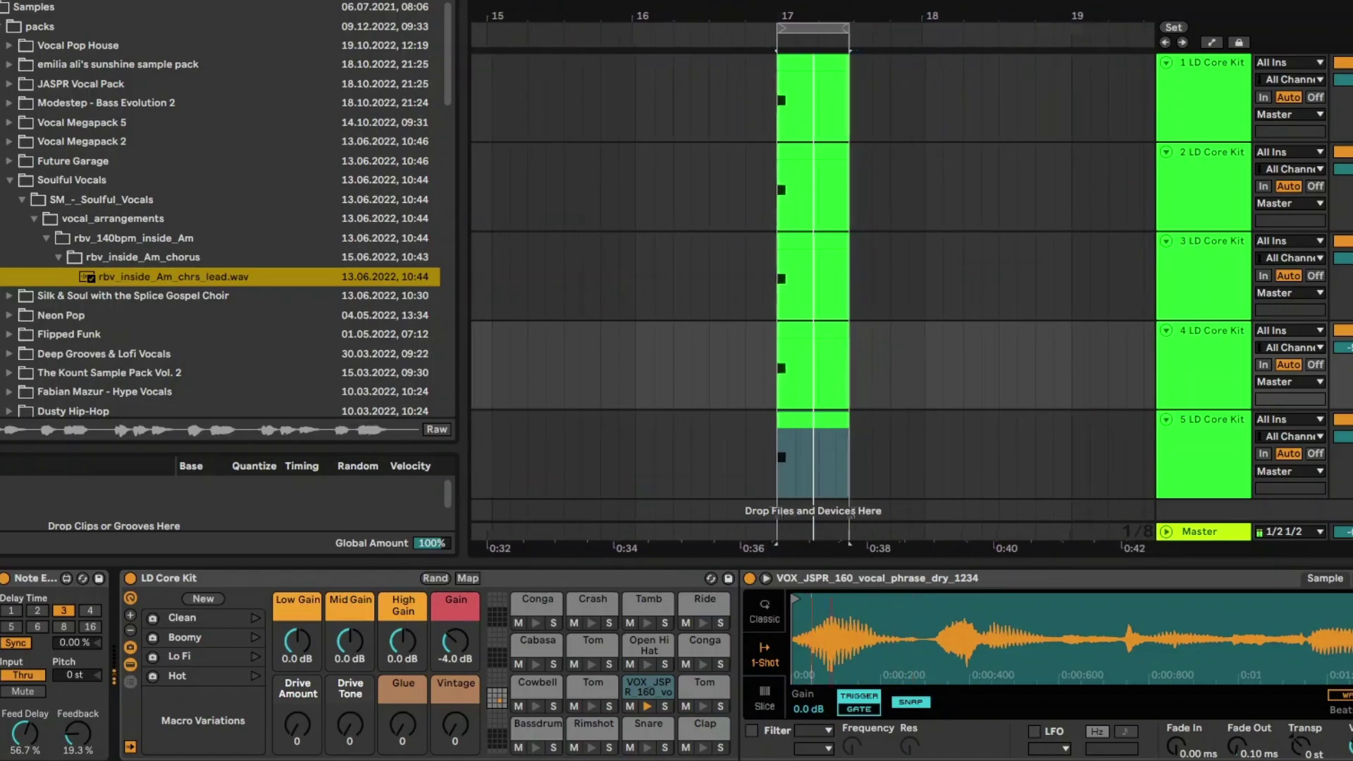
left_click(1220, 459)
left_click(1017, 611)
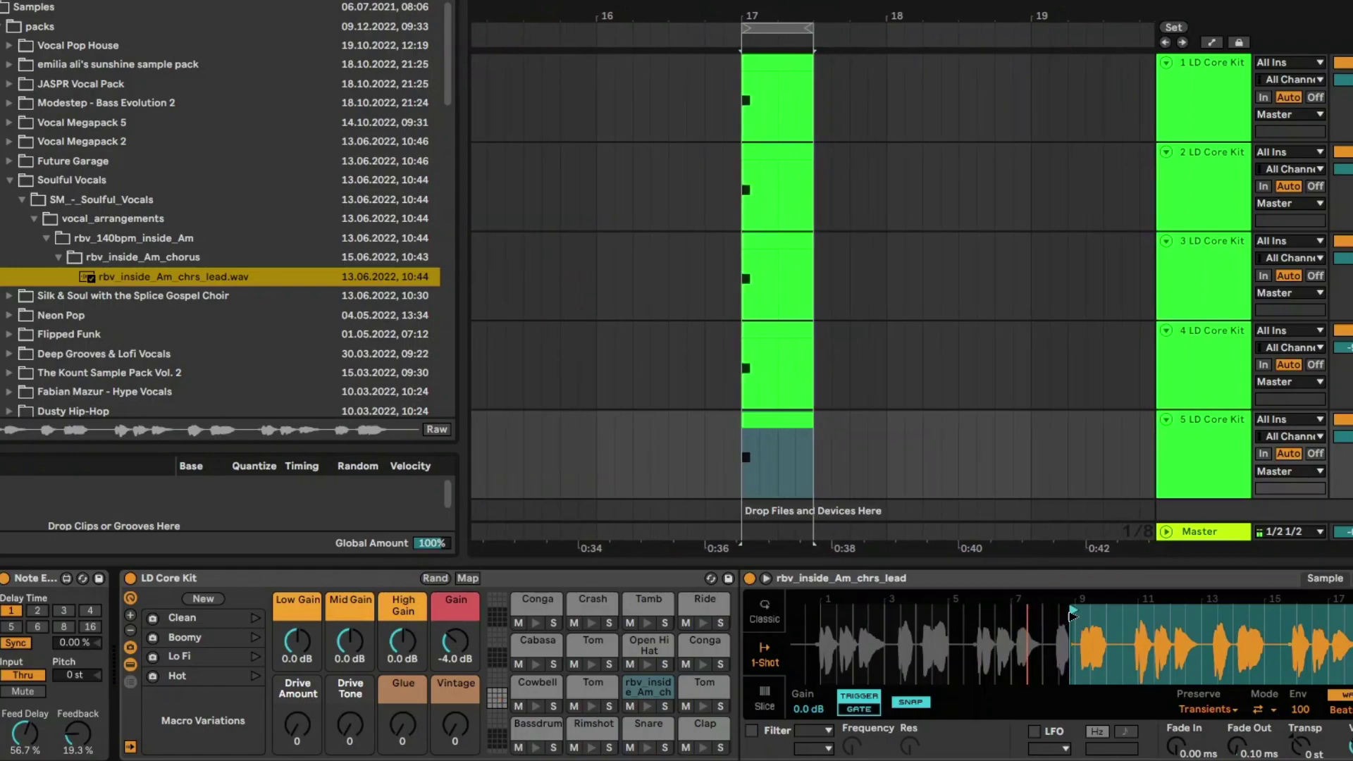
left_click_drag(1017, 611, 1082, 611)
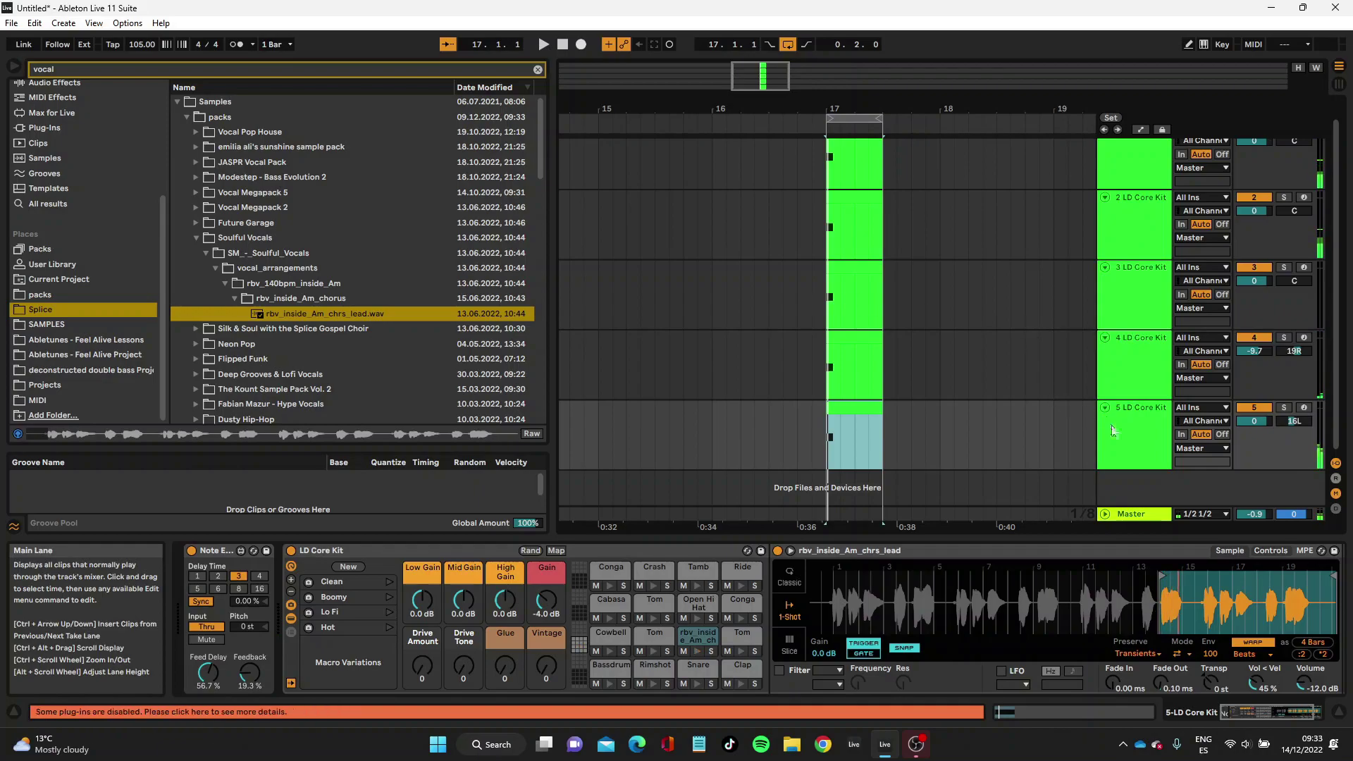
Insert a new MIDI track below the fifth LD Core Kit track and load the Repro-5 plug-in onto it.
right_click(1119, 476)
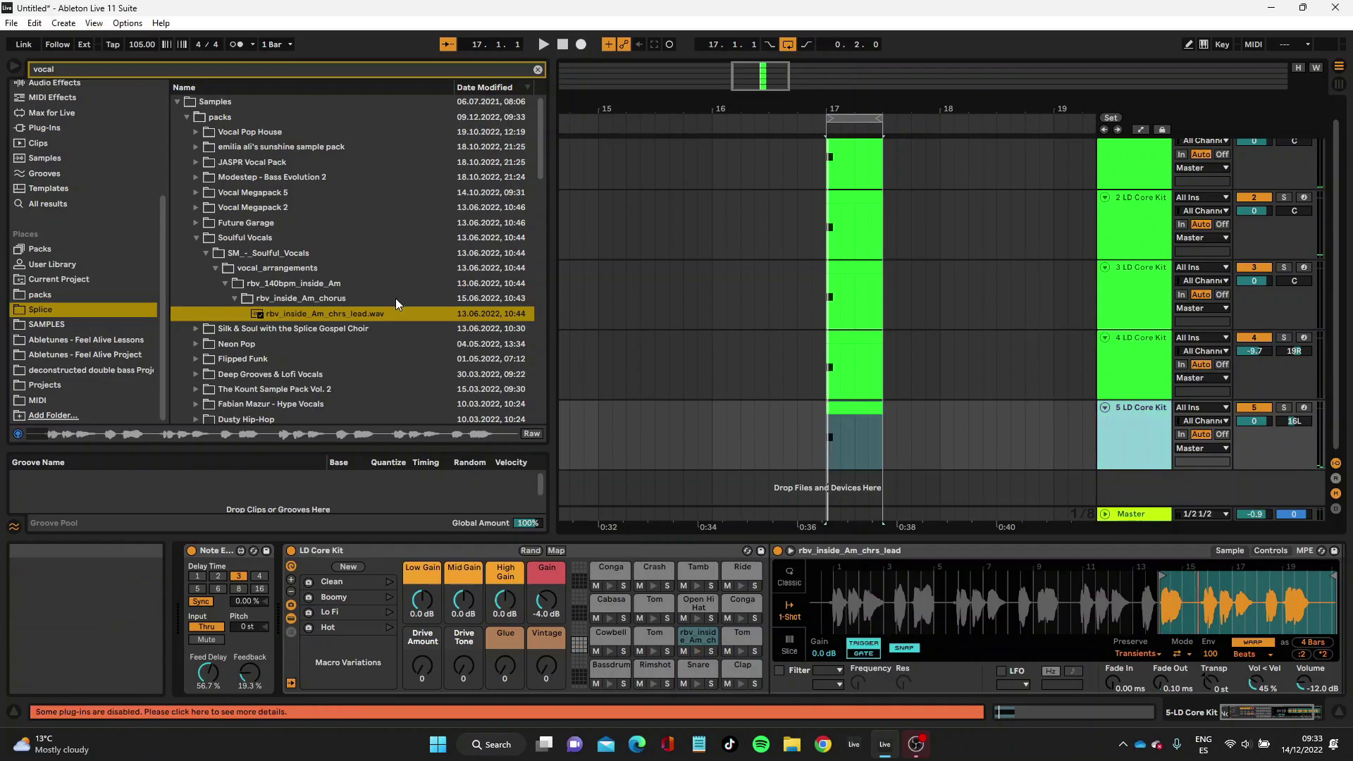
key("ctrl+shift+t")
left_click(78, 68)
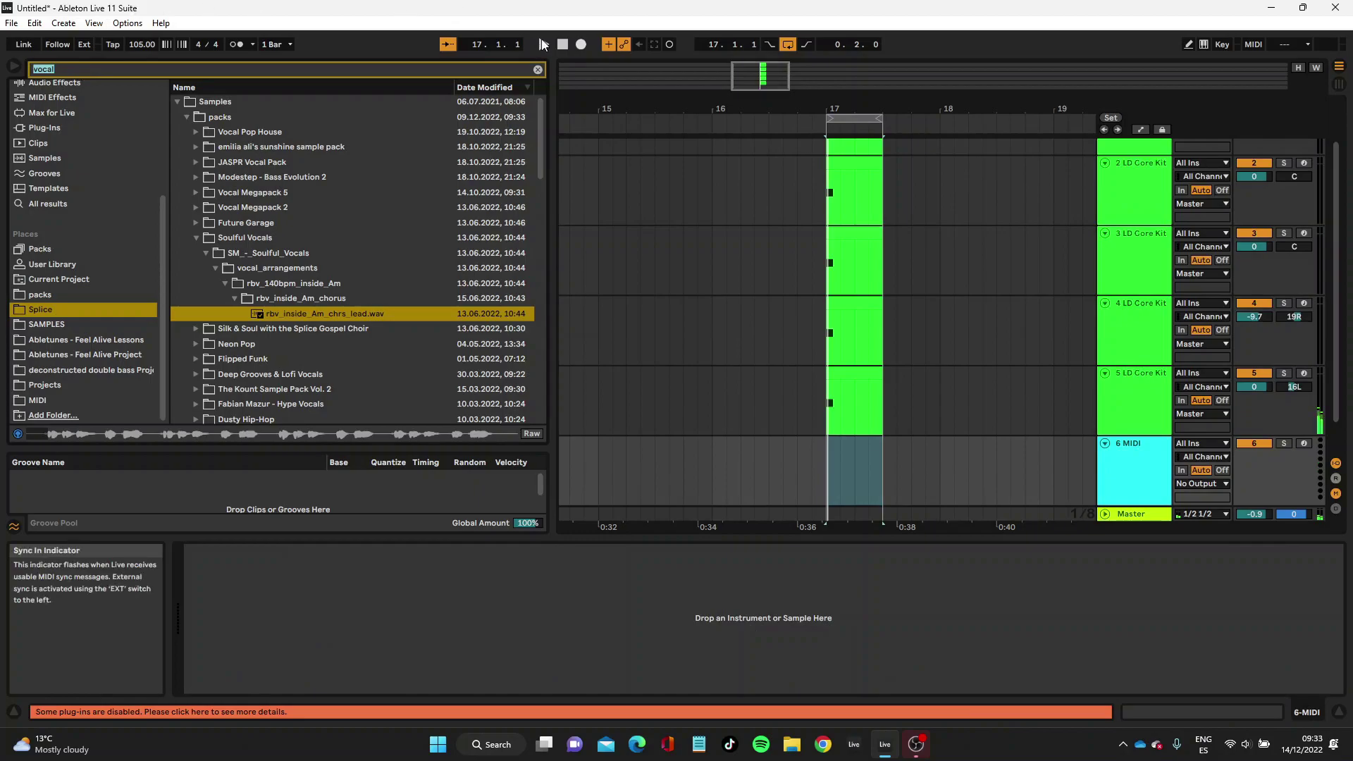
type("repro")
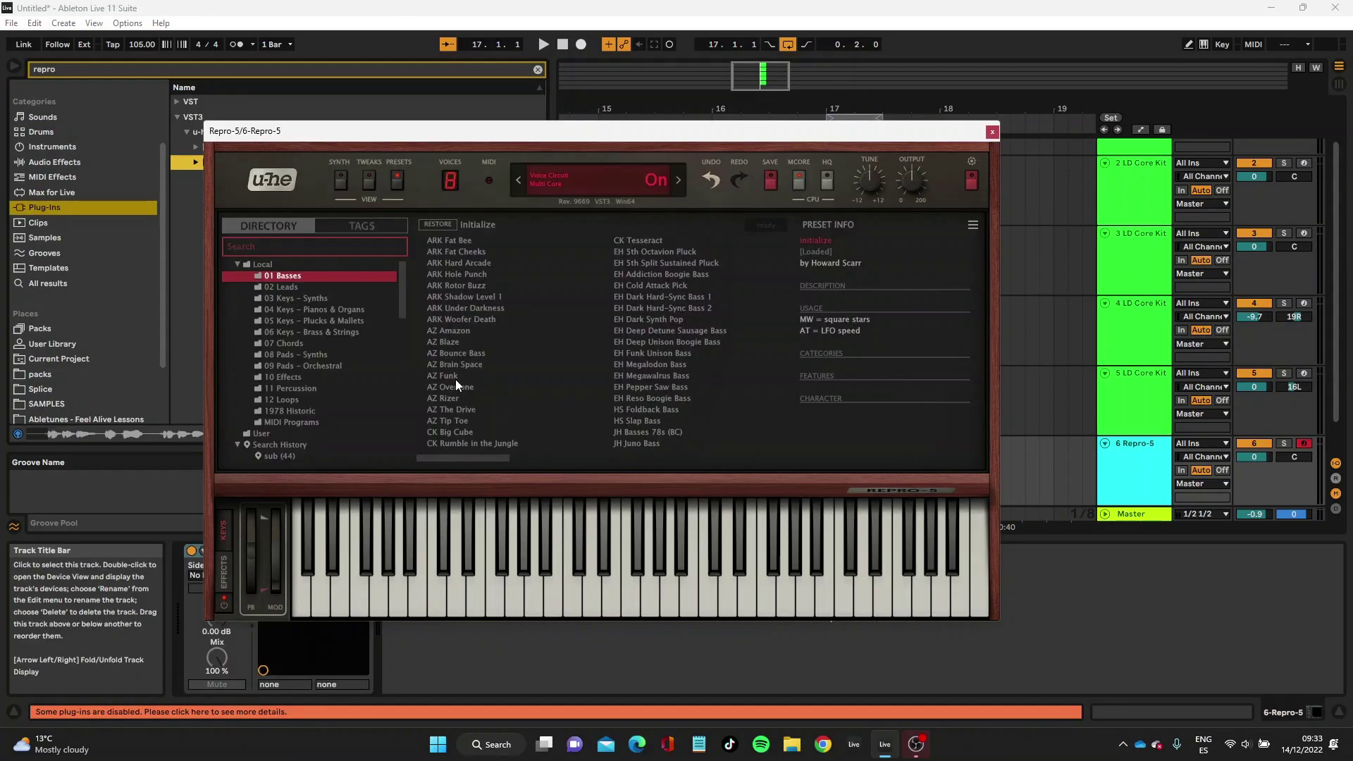
Load the AZ Funk bass preset in Repro-5 and close the plug-in window.
left_click(494, 365)
left_click(476, 376)
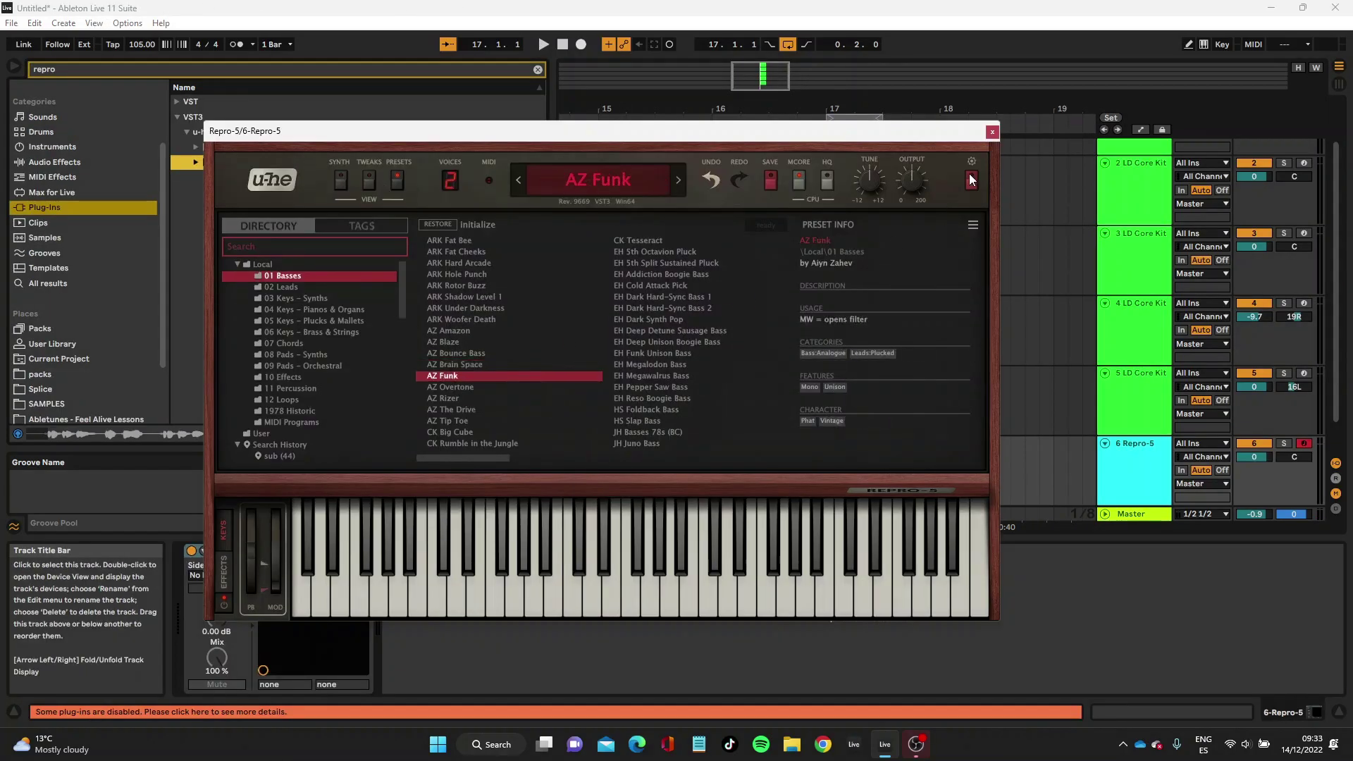
left_click(992, 132)
Copy the fifth track's MIDI clip to bar 17 of the Repro-5 track and play the loop with that track disarmed.
left_click(864, 377)
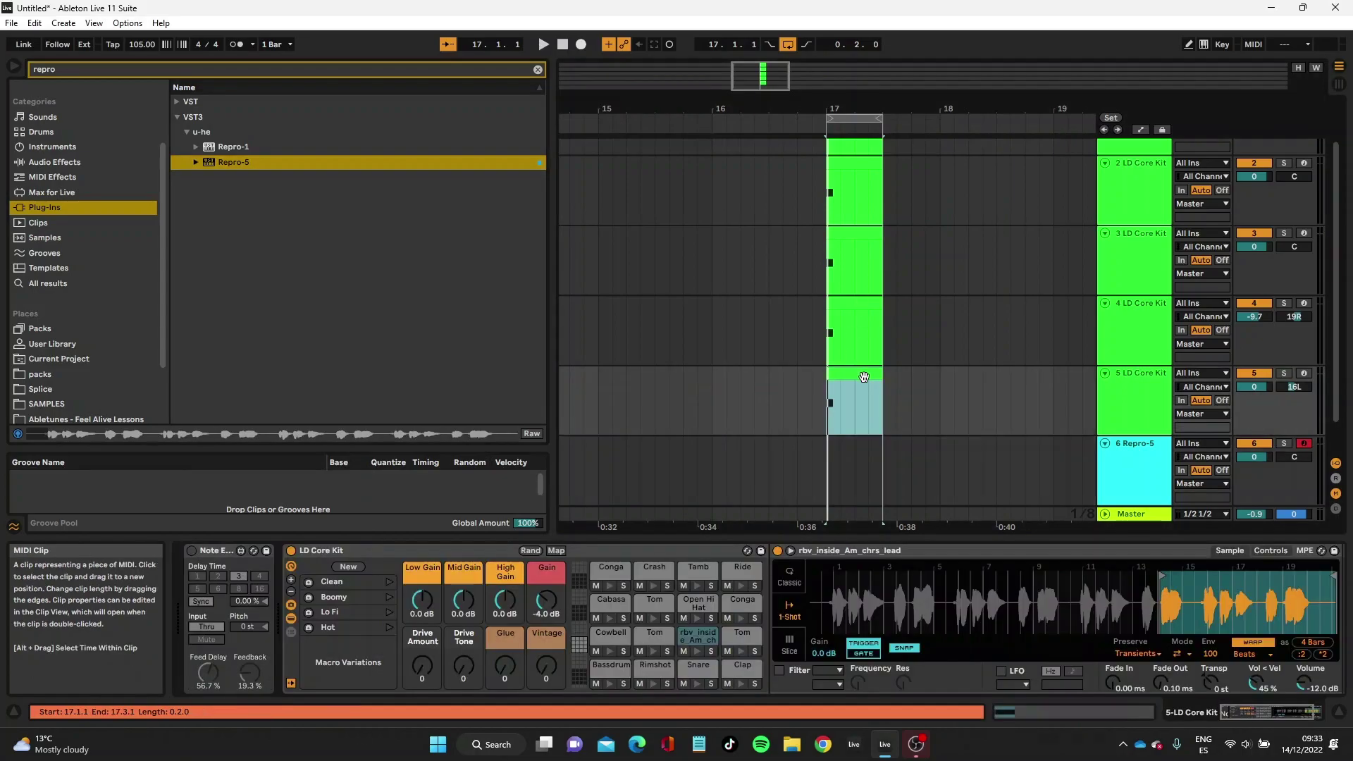
left_click(831, 445)
key("ctrl+v")
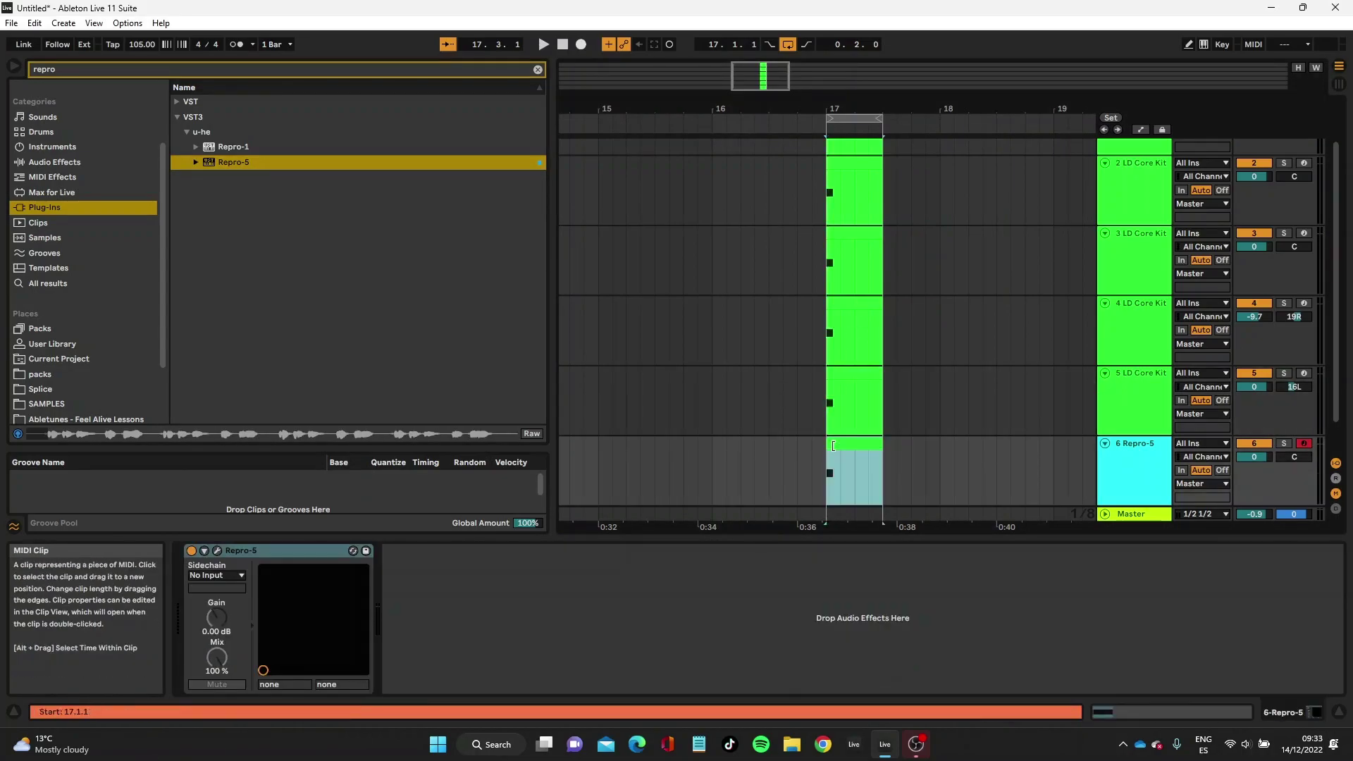
key("space")
scroll(831, 446, "right", 2)
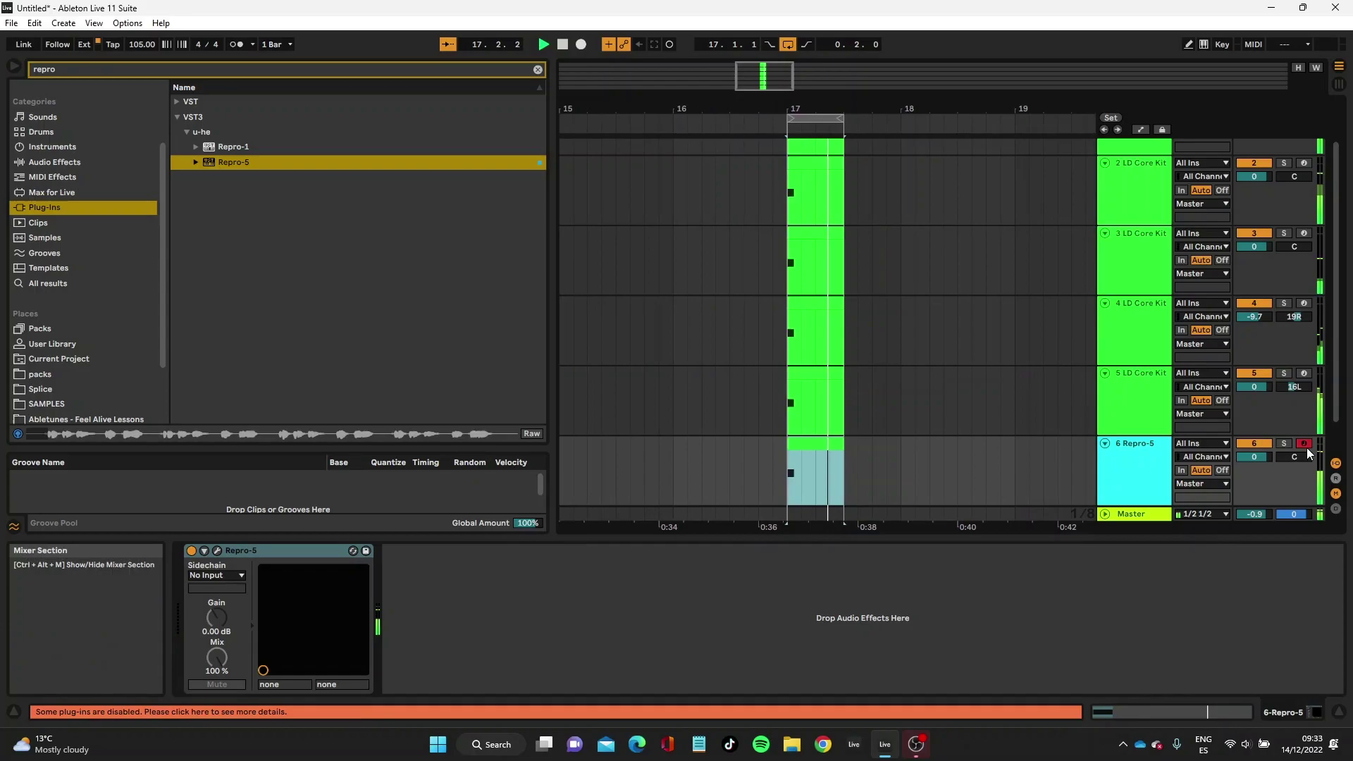
left_click(1304, 444)
Lower the fifth LD Core Kit track's volume to -7.2 dB and make sure its Note Echo is active.
left_click_drag(1242, 391, 1243, 409)
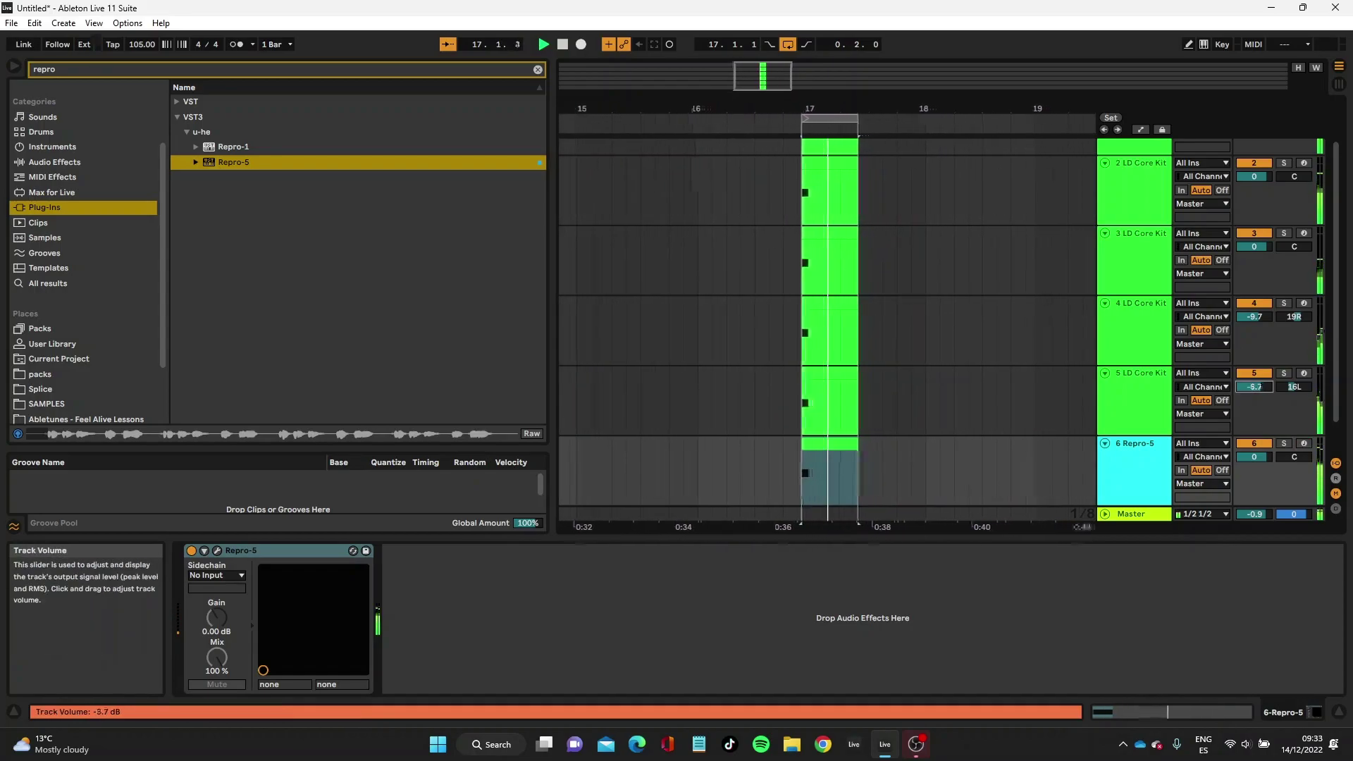
left_click(1128, 401)
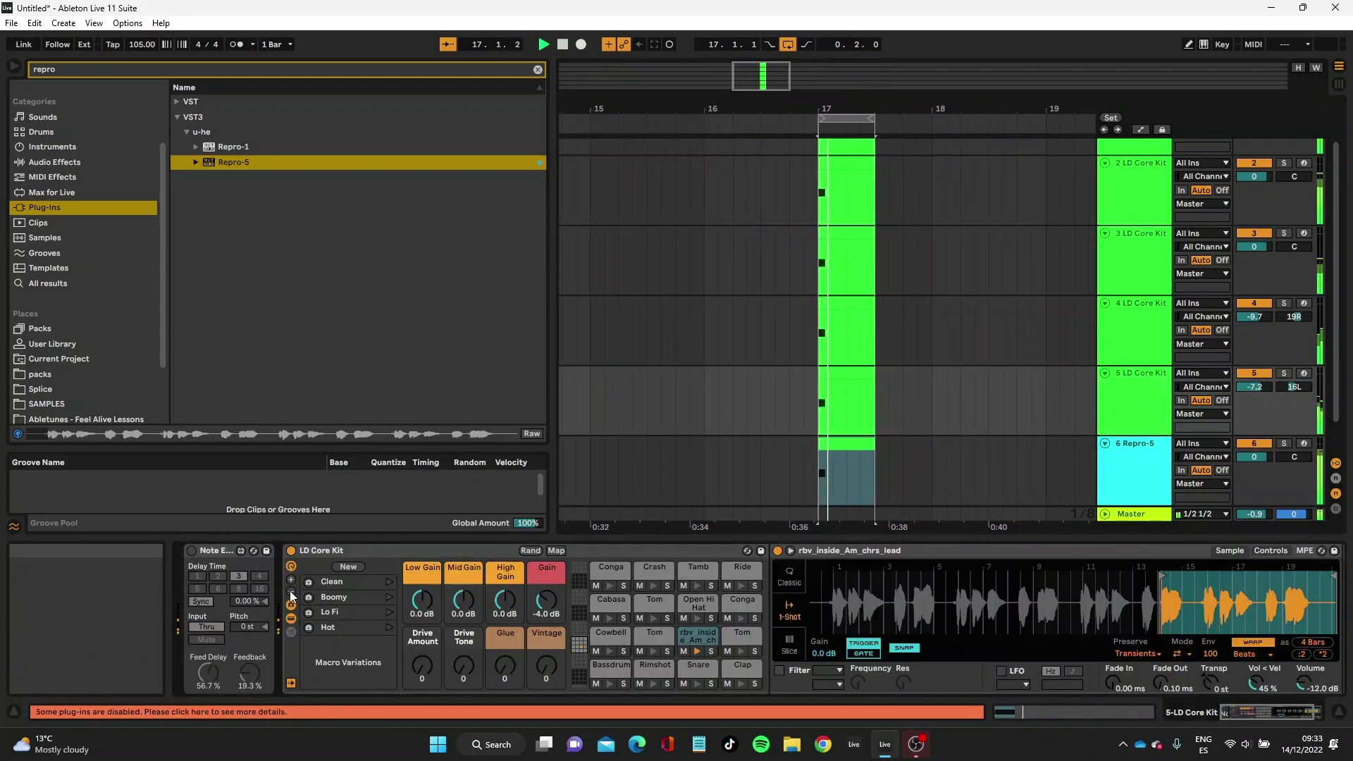
left_click(191, 551)
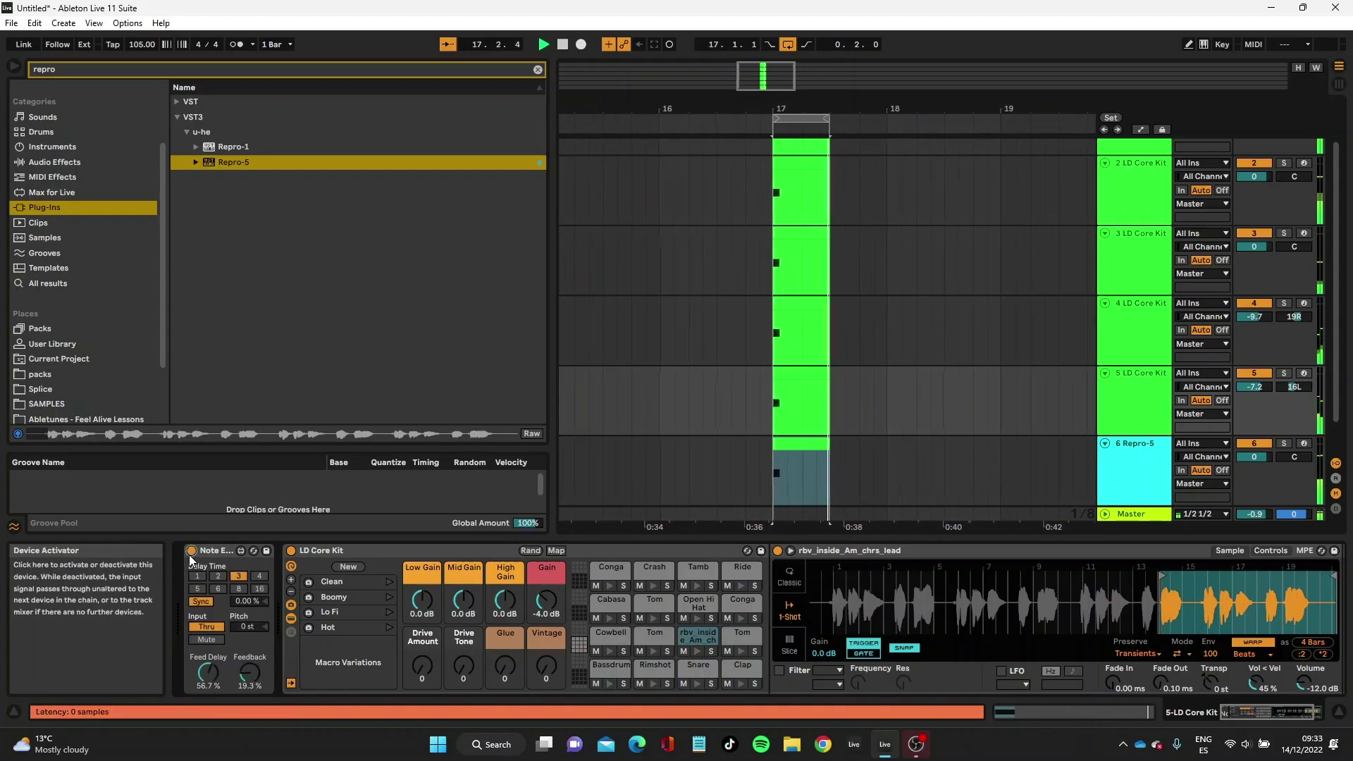
Mute the fourth and fifth LD Core Kit tracks.
scroll(1050, 463, "down", 1)
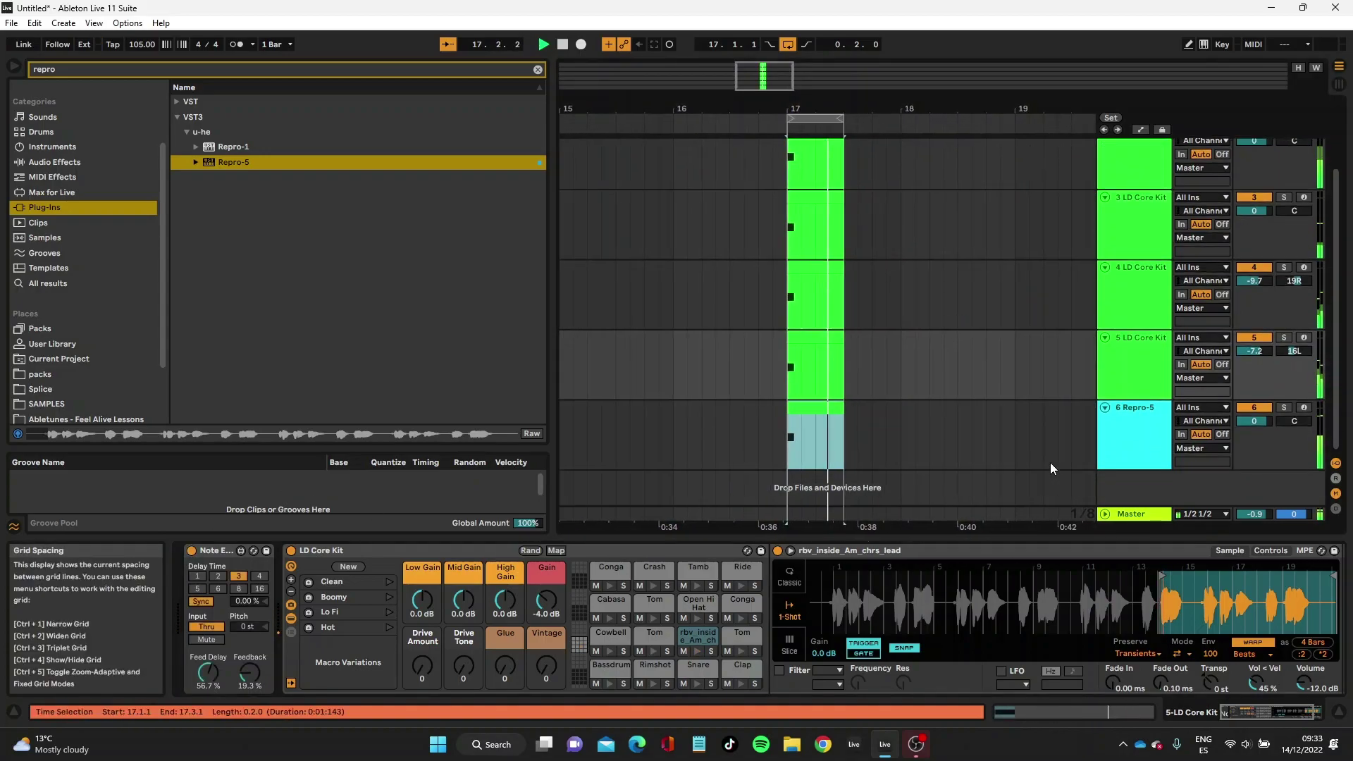
left_click(1254, 267)
left_click(1257, 338)
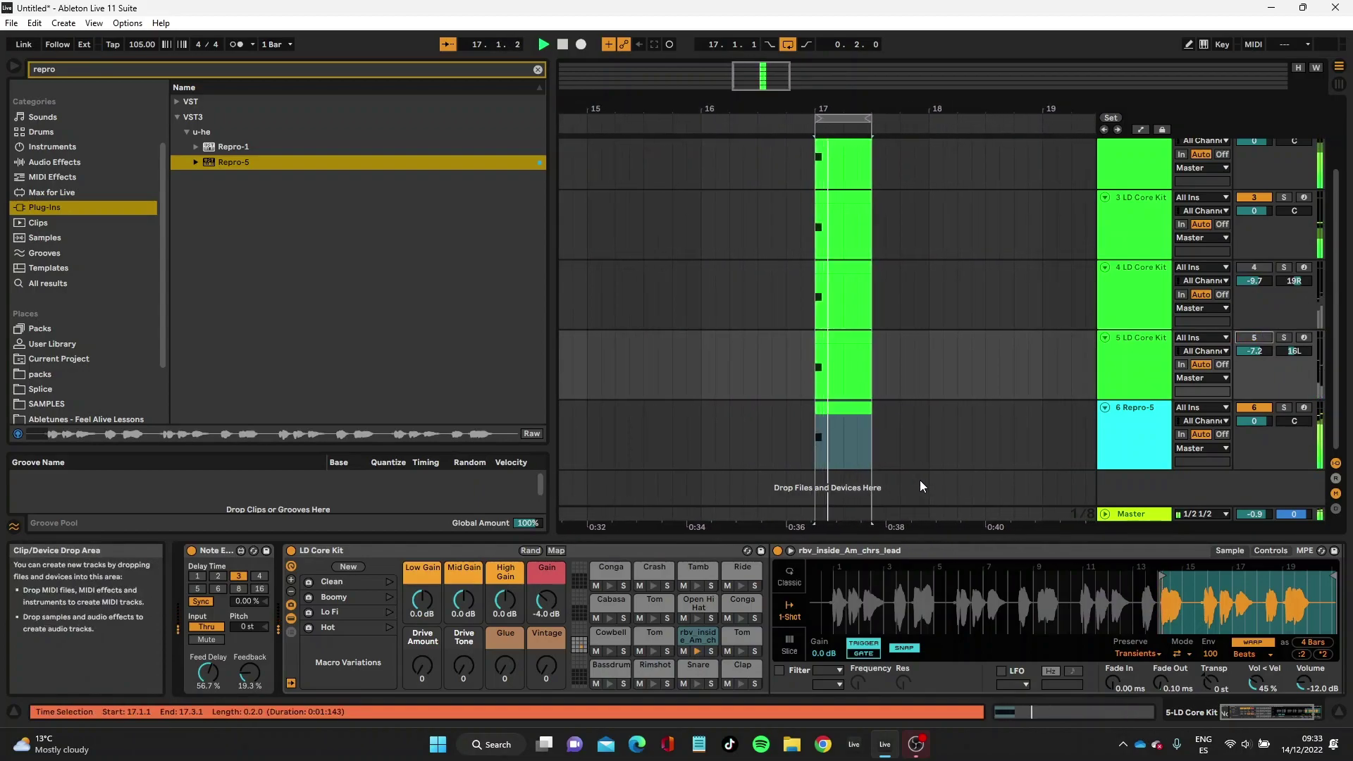
Add the Note Echo MIDI effect before Repro-5 on the sixth track and set its delay time to 3.
left_click(1126, 434)
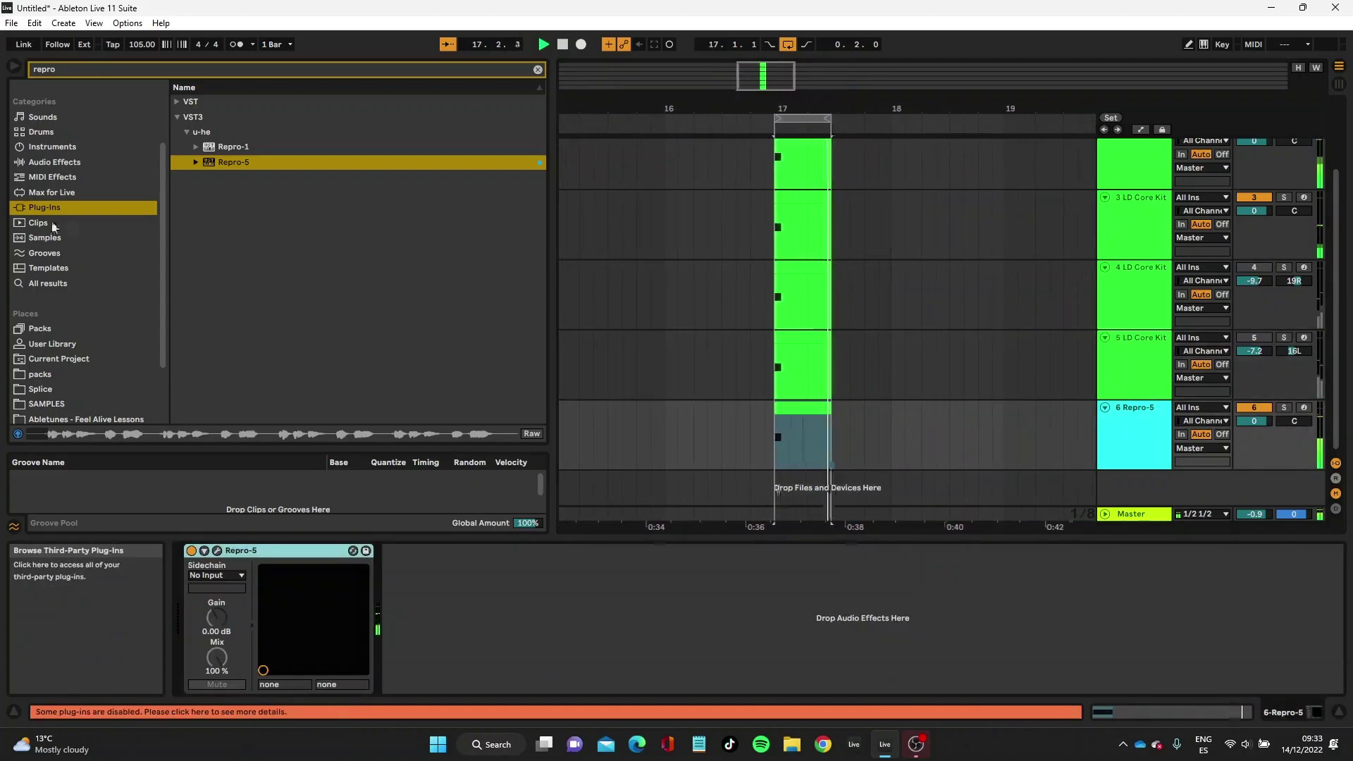
left_click(29, 194)
left_click(48, 178)
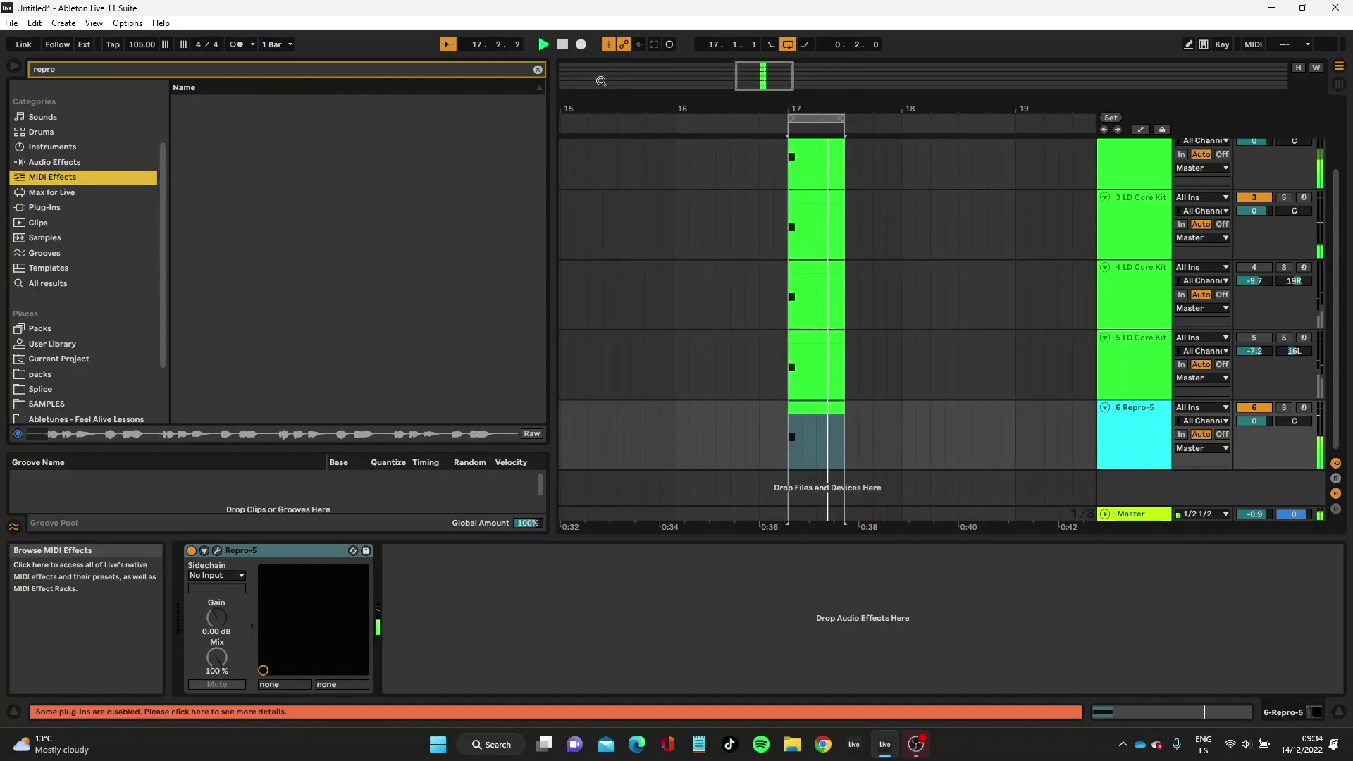
left_click(537, 70)
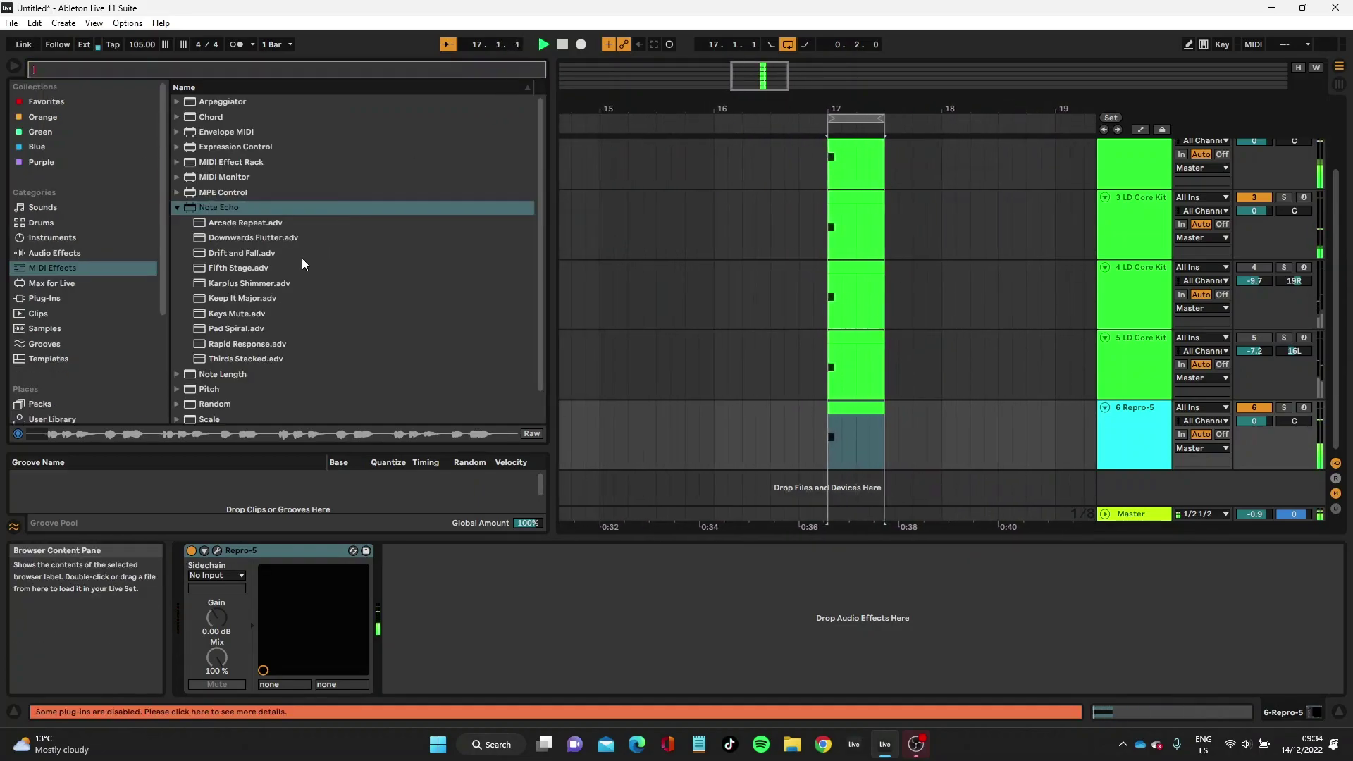
left_click(213, 204)
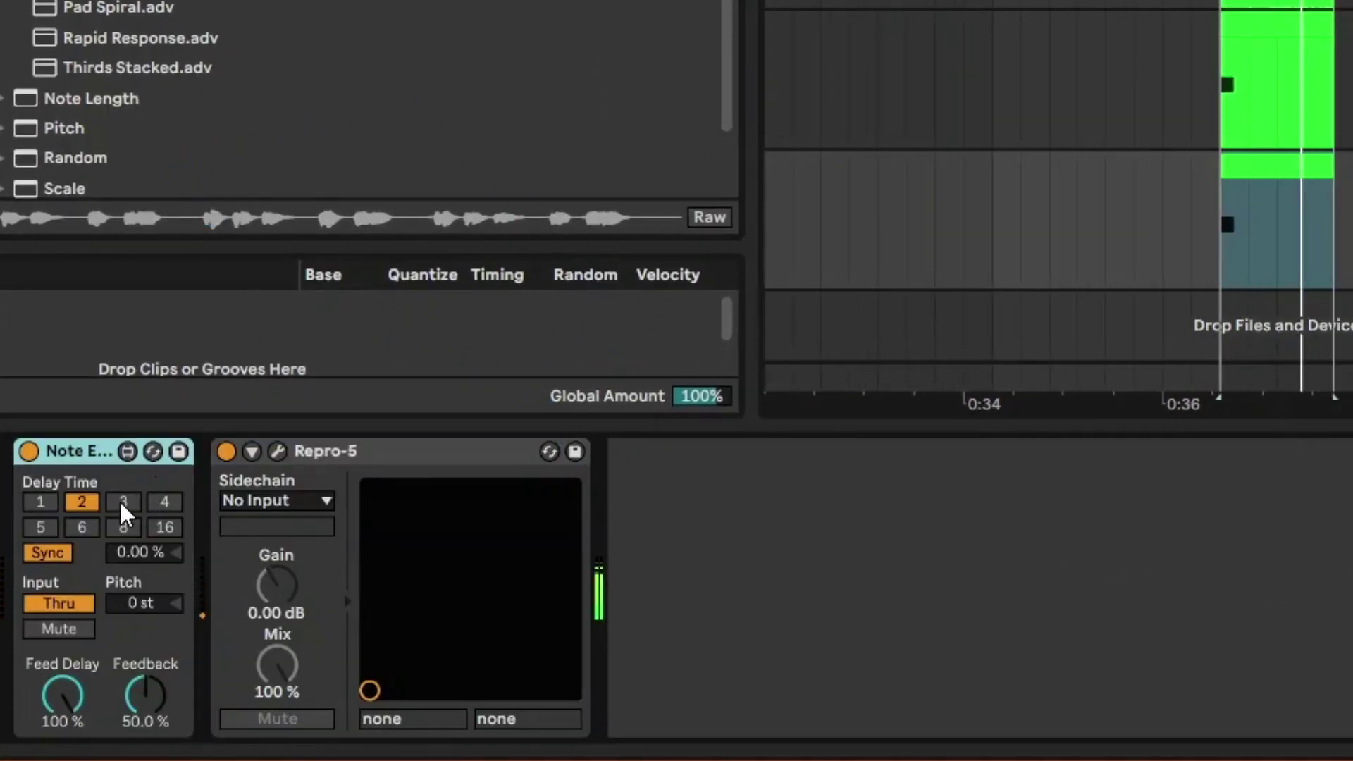
left_click(123, 501)
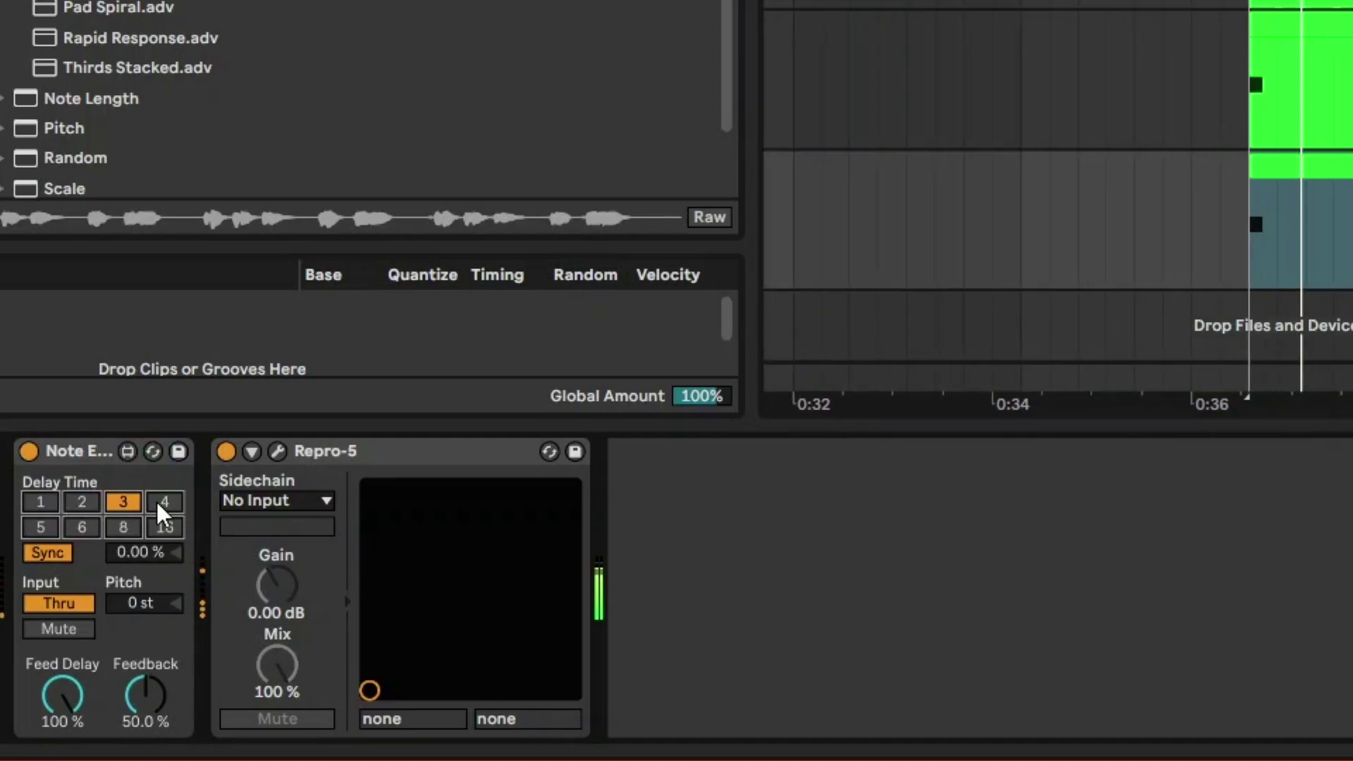
Try different Note Echo pitch shifts on the Repro-5 track, from +1 up to +6 st, ending on +5 st.
left_click(149, 605)
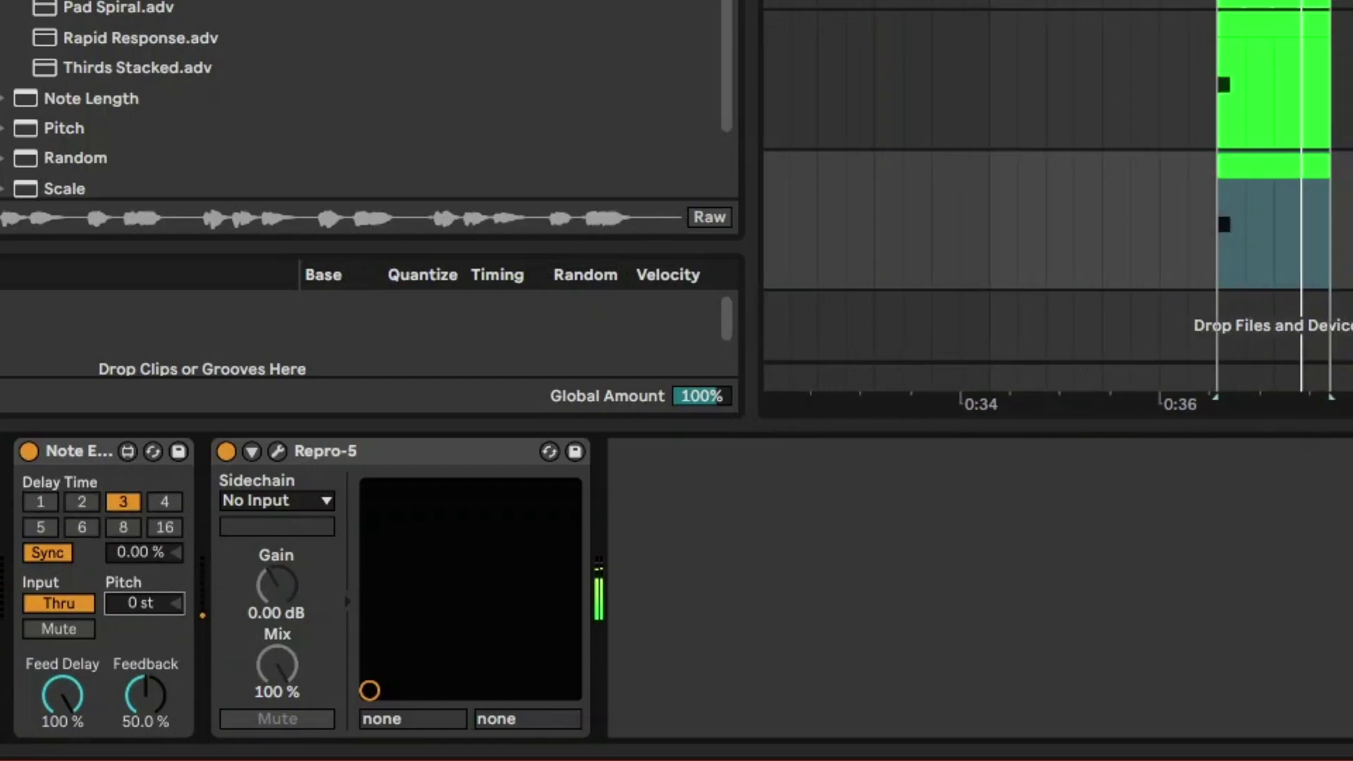
key("Up")
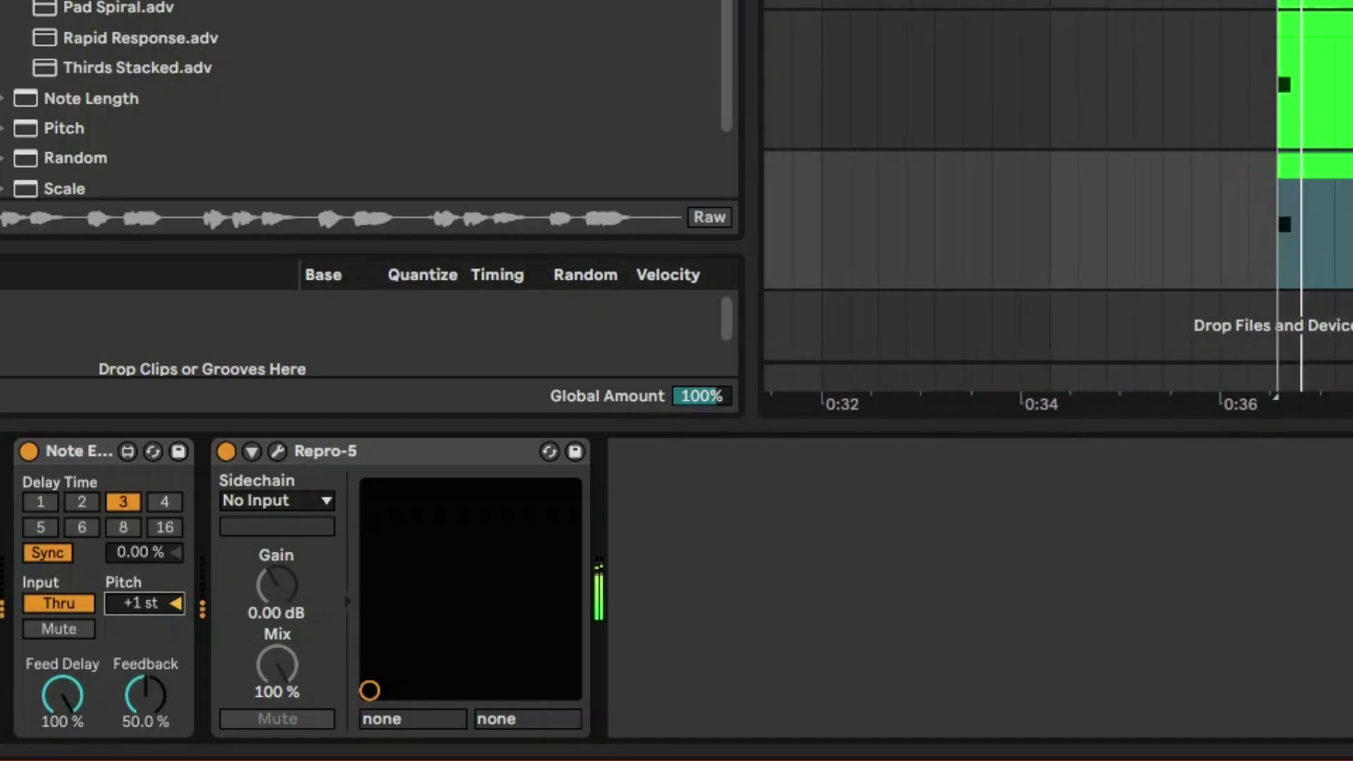
key("Up")
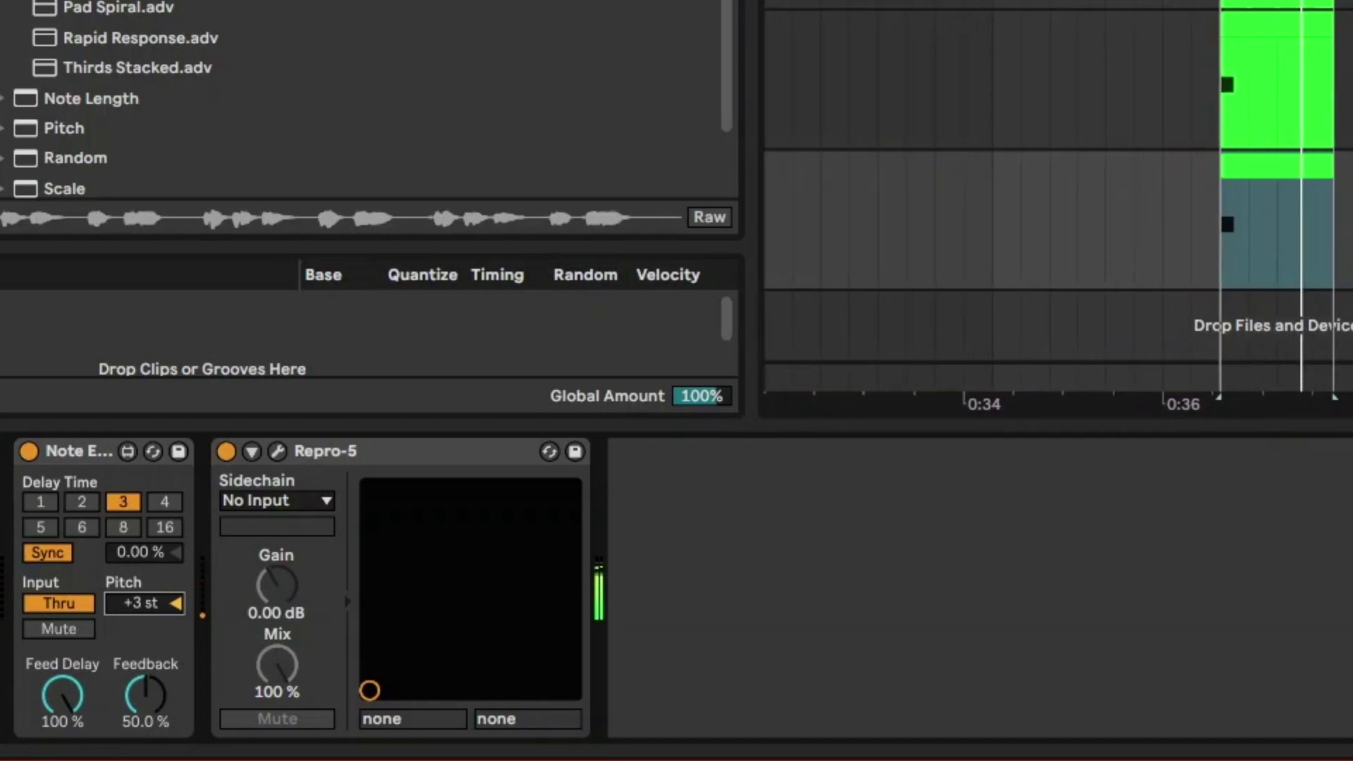
key("Down")
key("Down")
left_click_drag(150, 611, 150, 575)
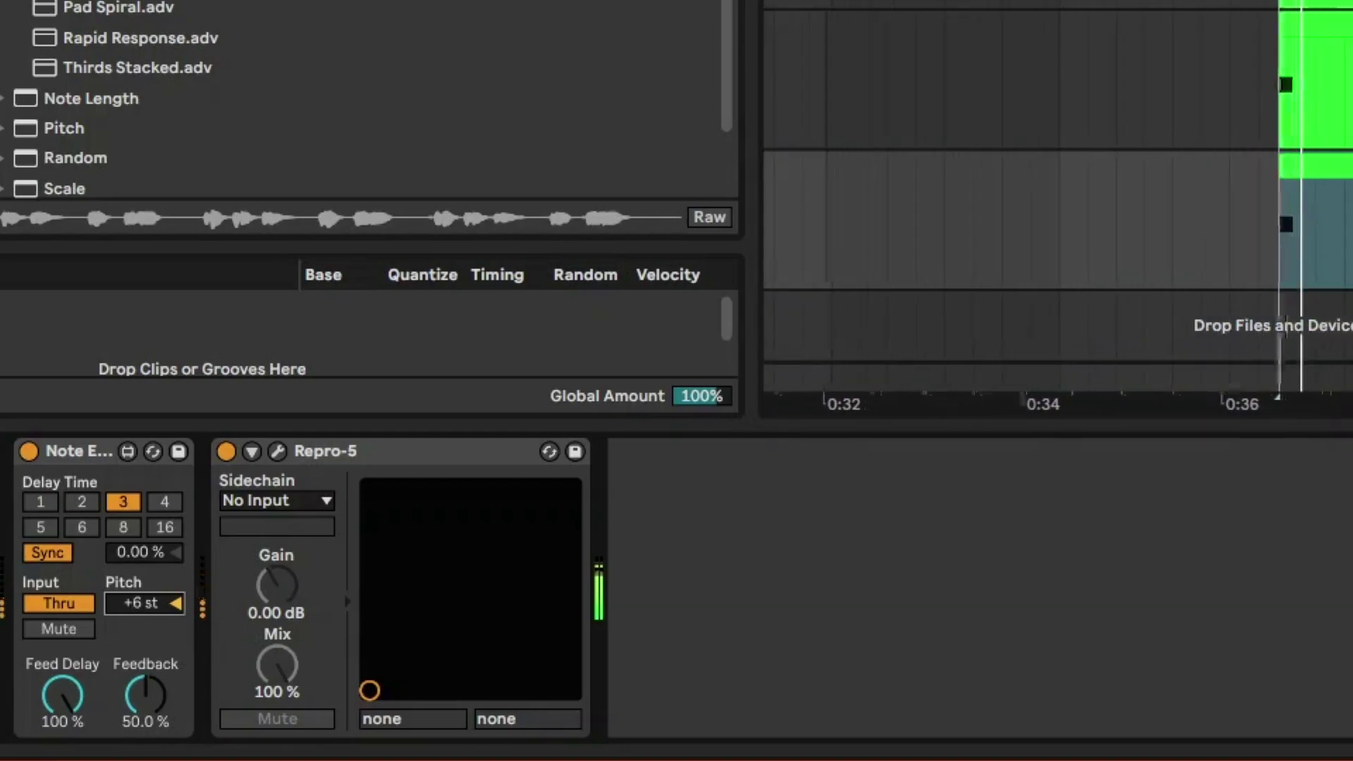
key("Down")
Set the Repro-5 track's Note Echo to 16.9 % feedback, 55.9 % feed delay and a pitch of +3 st.
left_click_drag(156, 700, 151, 700)
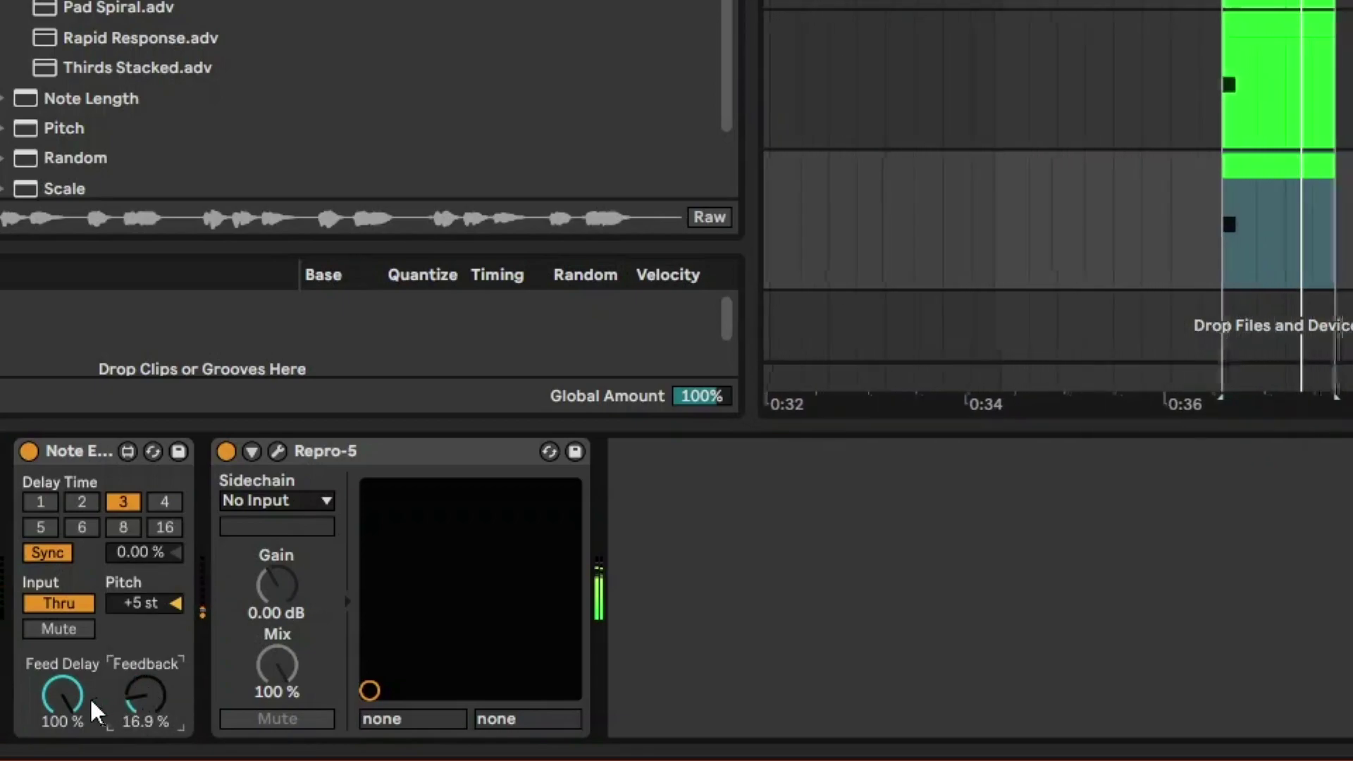
left_click(62, 703)
mouse_move(62, 703)
left_mouse_down()
mouse_move(63, 729)
mouse_move(68, 689)
left_mouse_up()
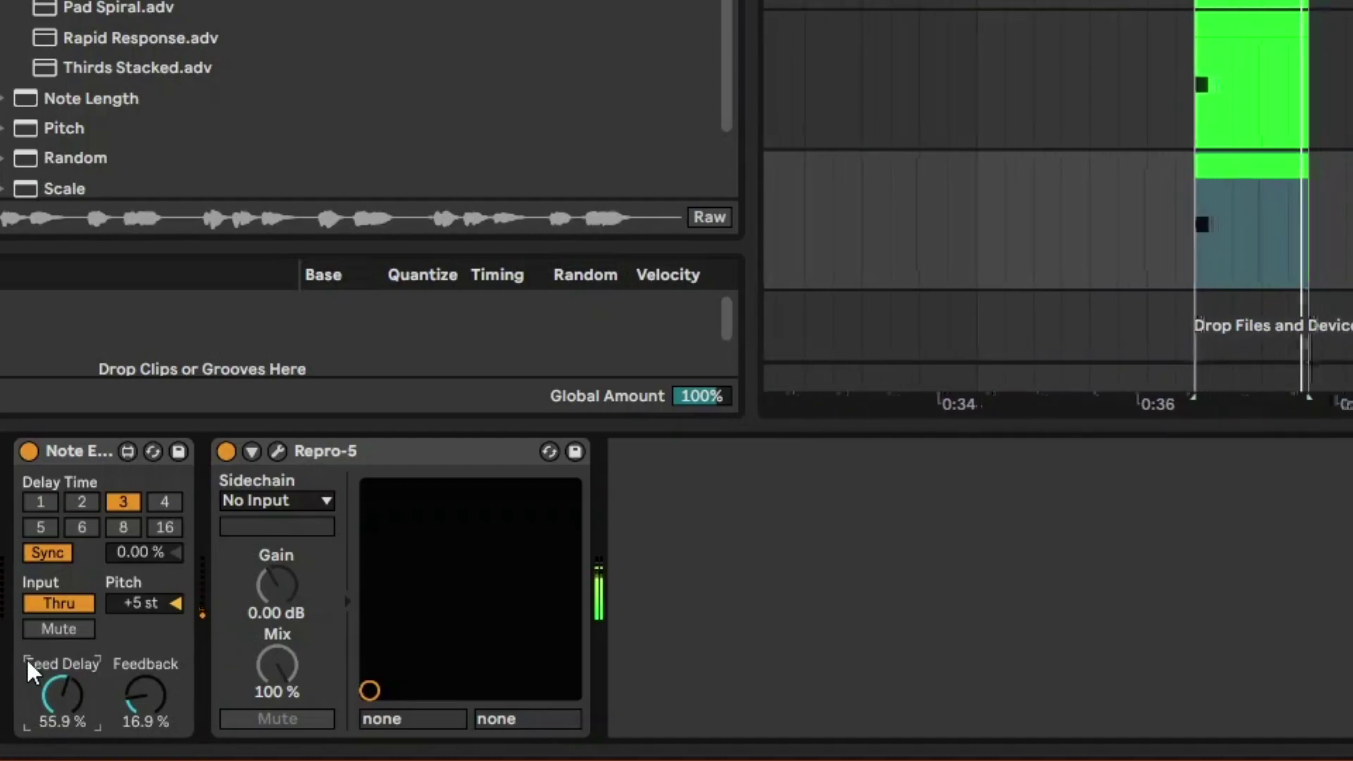
left_click_drag(153, 601, 153, 624)
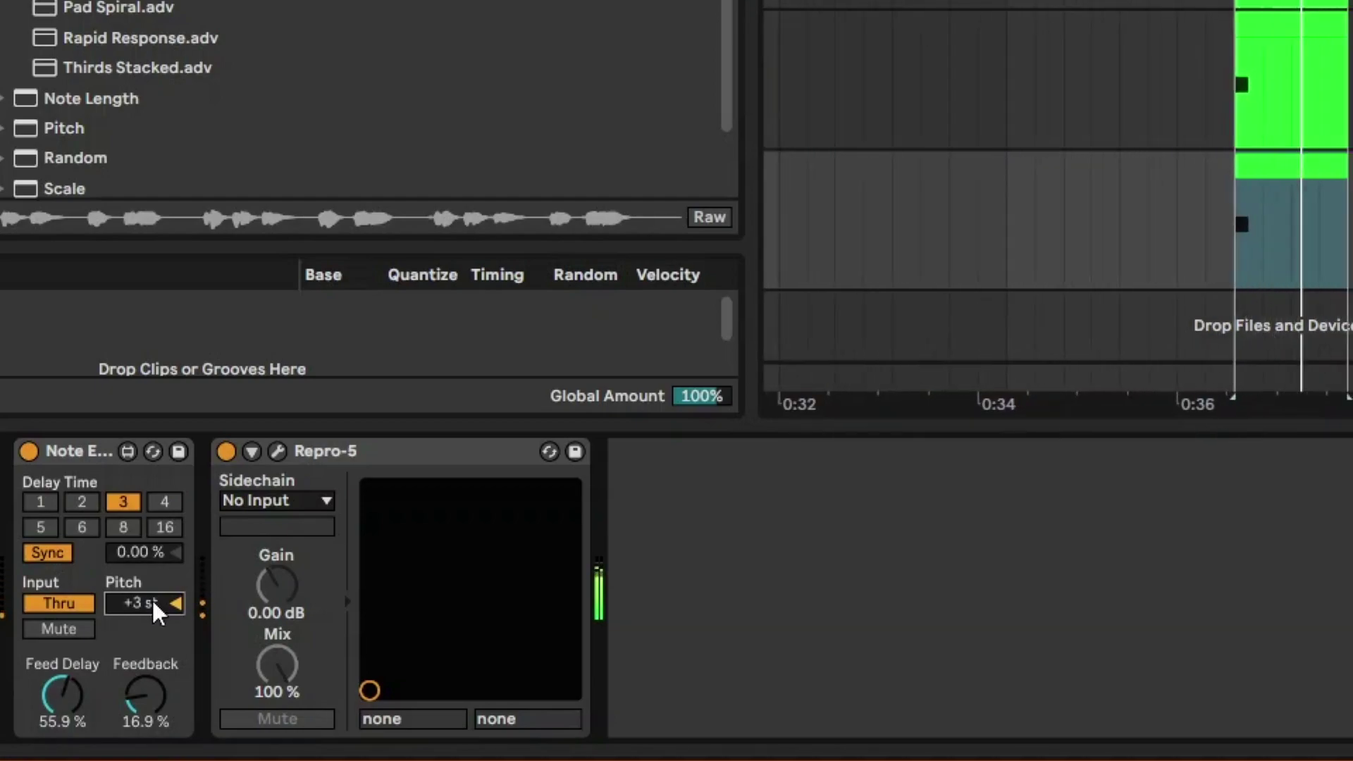
Add the Minor preset of the Scale MIDI effect between Note Echo and Repro-5.
left_click(99, 452)
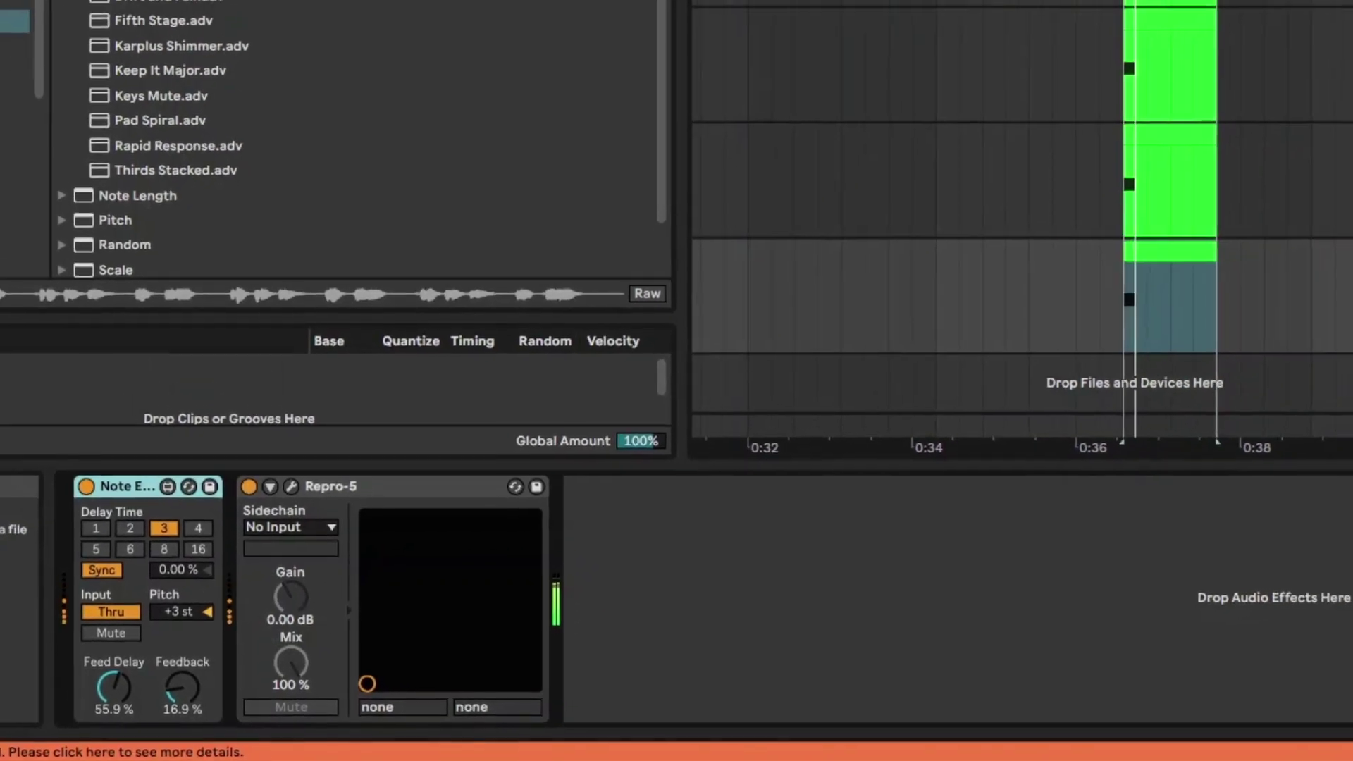
left_click(107, 32)
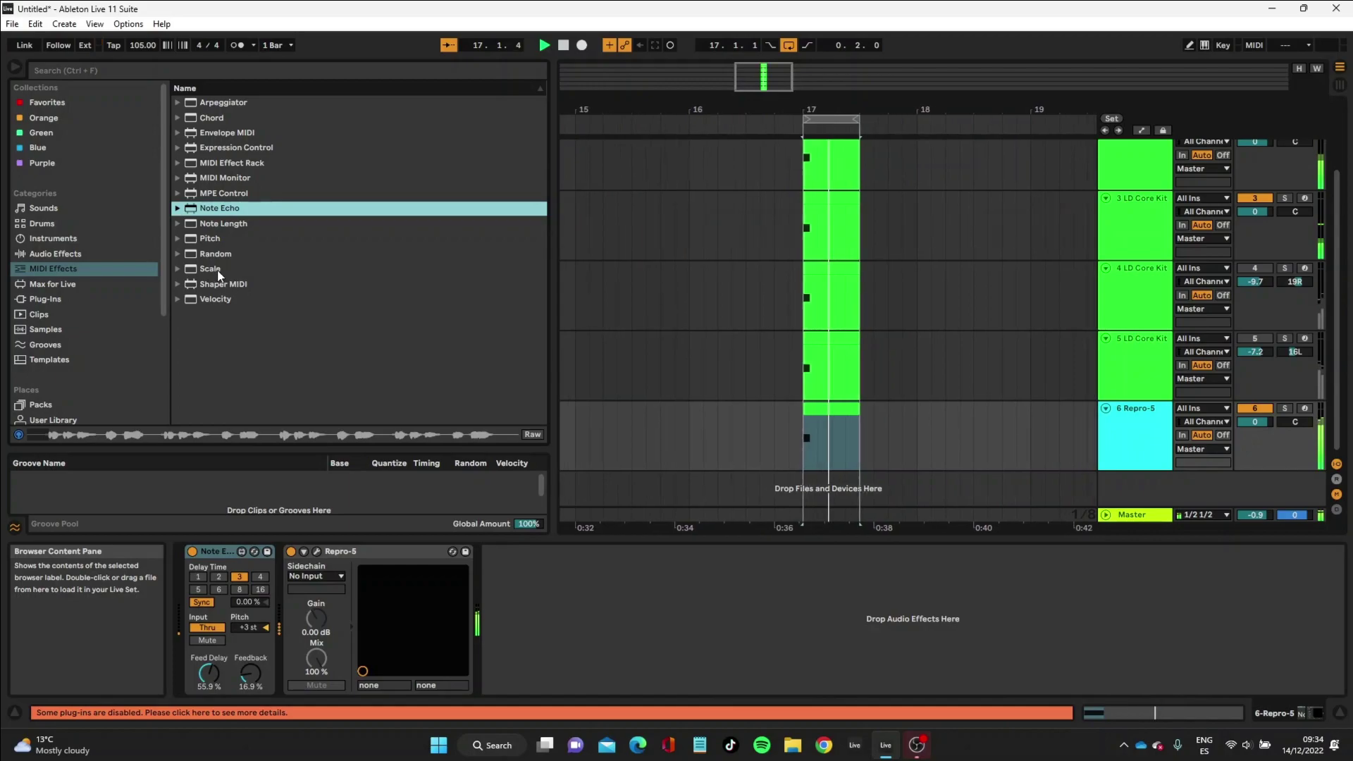
left_click(177, 270)
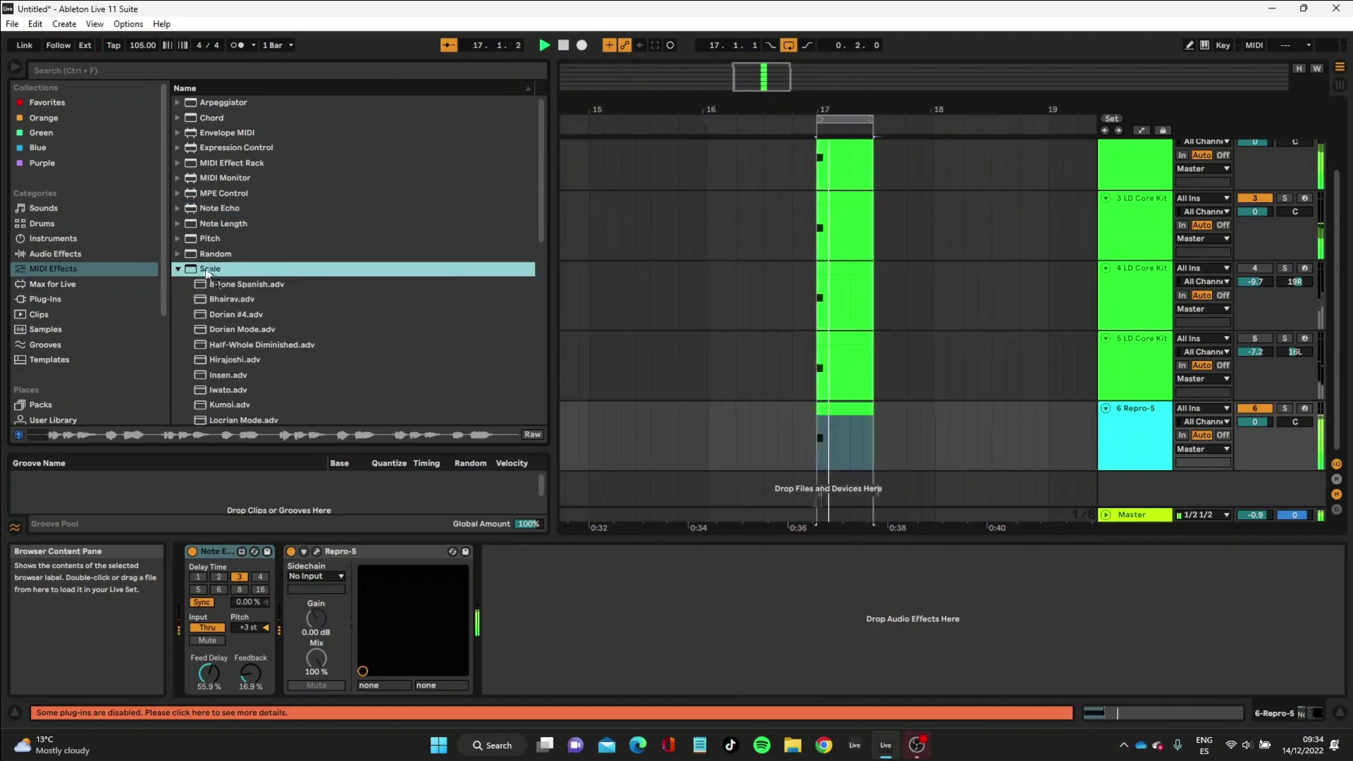
scroll(210, 273, "down", 7)
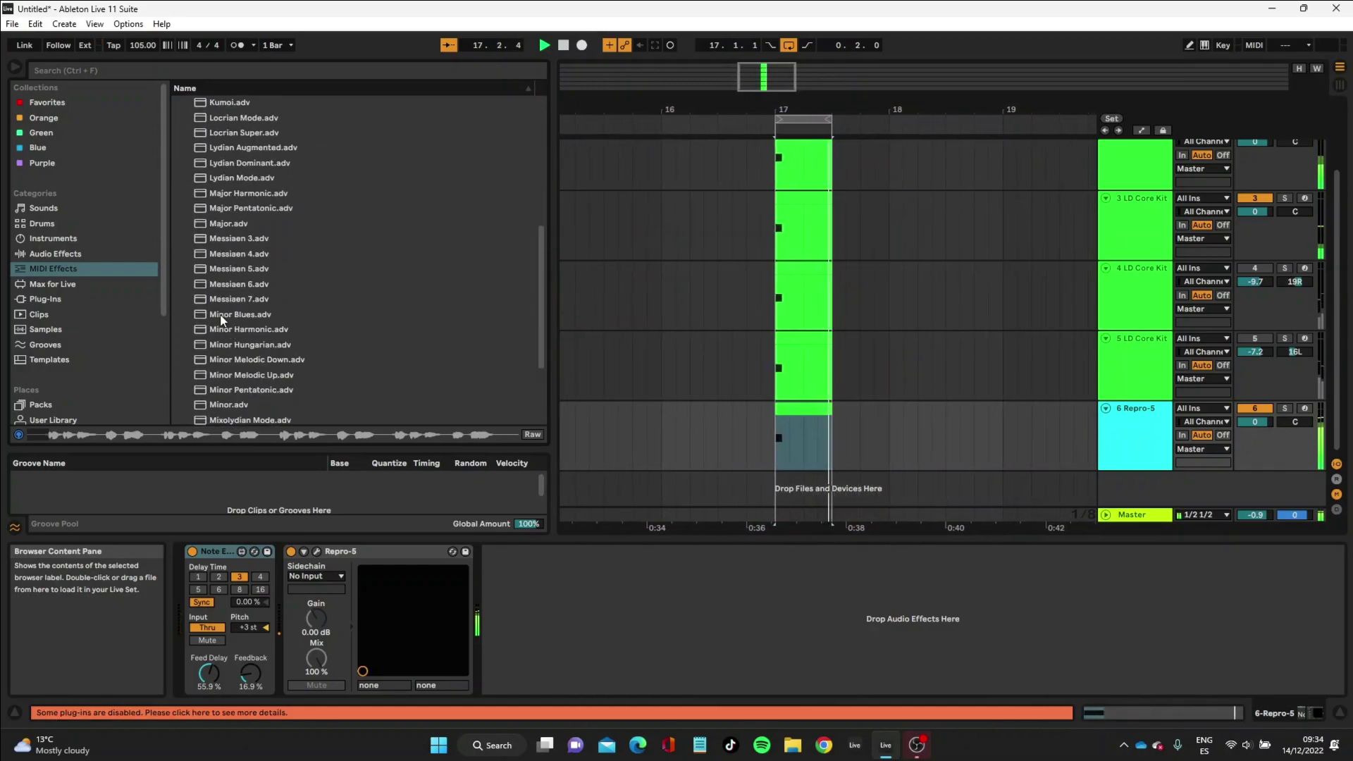
scroll(217, 315, "down", 3)
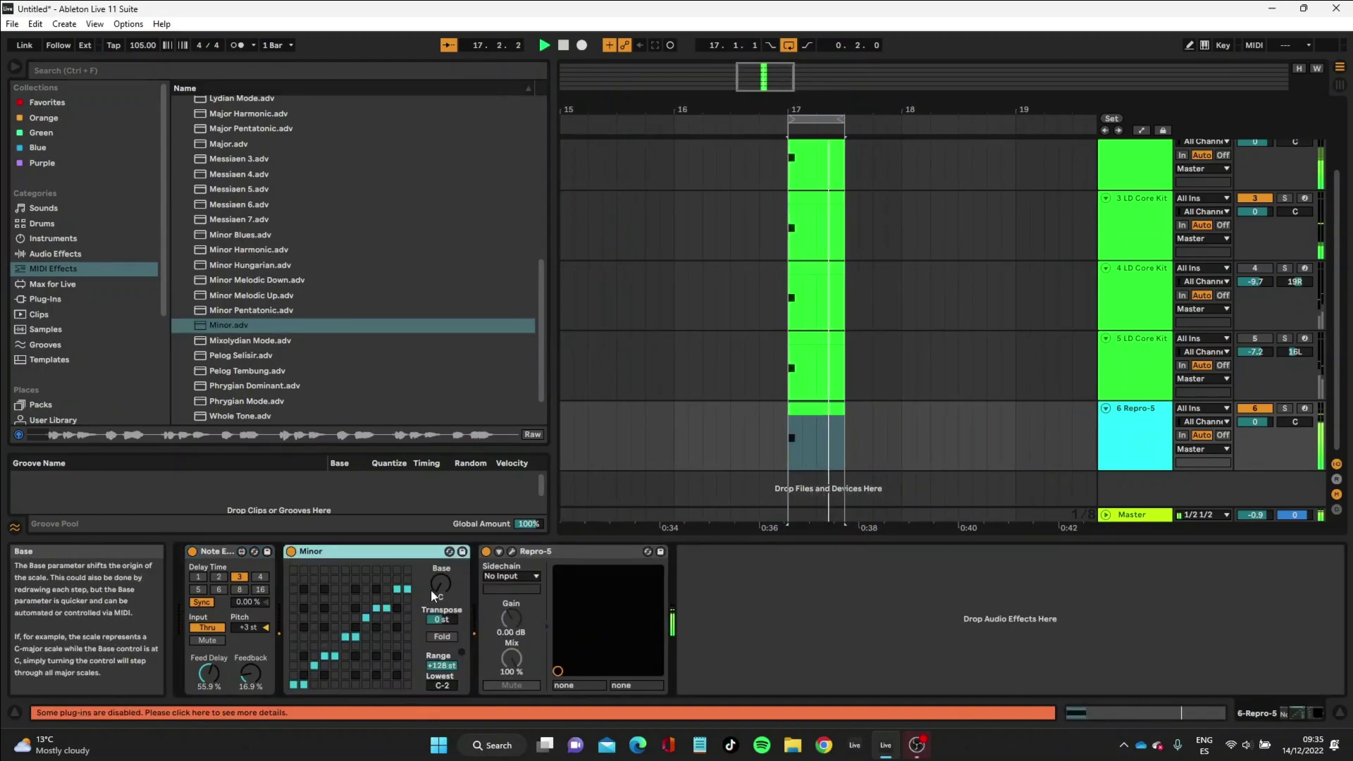
Set the base of the Minor scale effect to A and deactivate the effect.
scroll(446, 585, "up", 6)
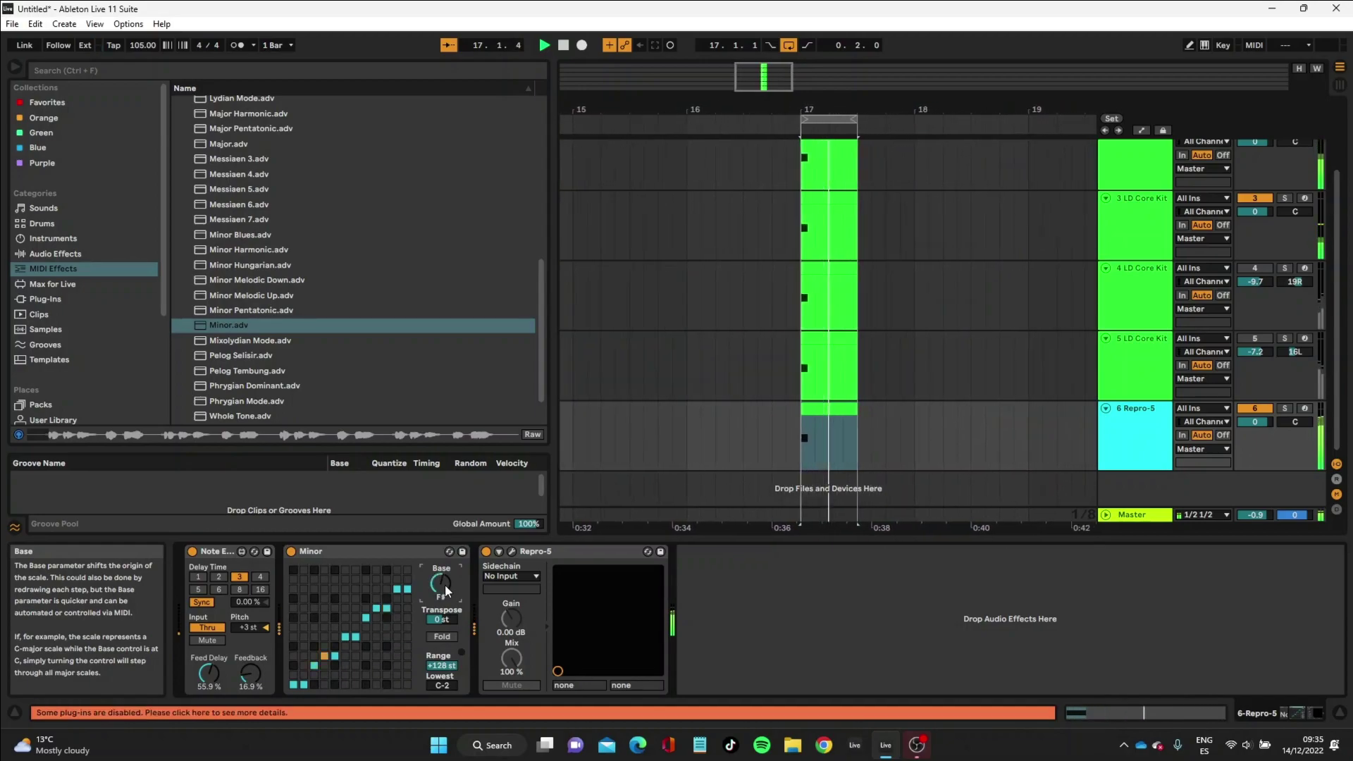
scroll(445, 585, "up", 2)
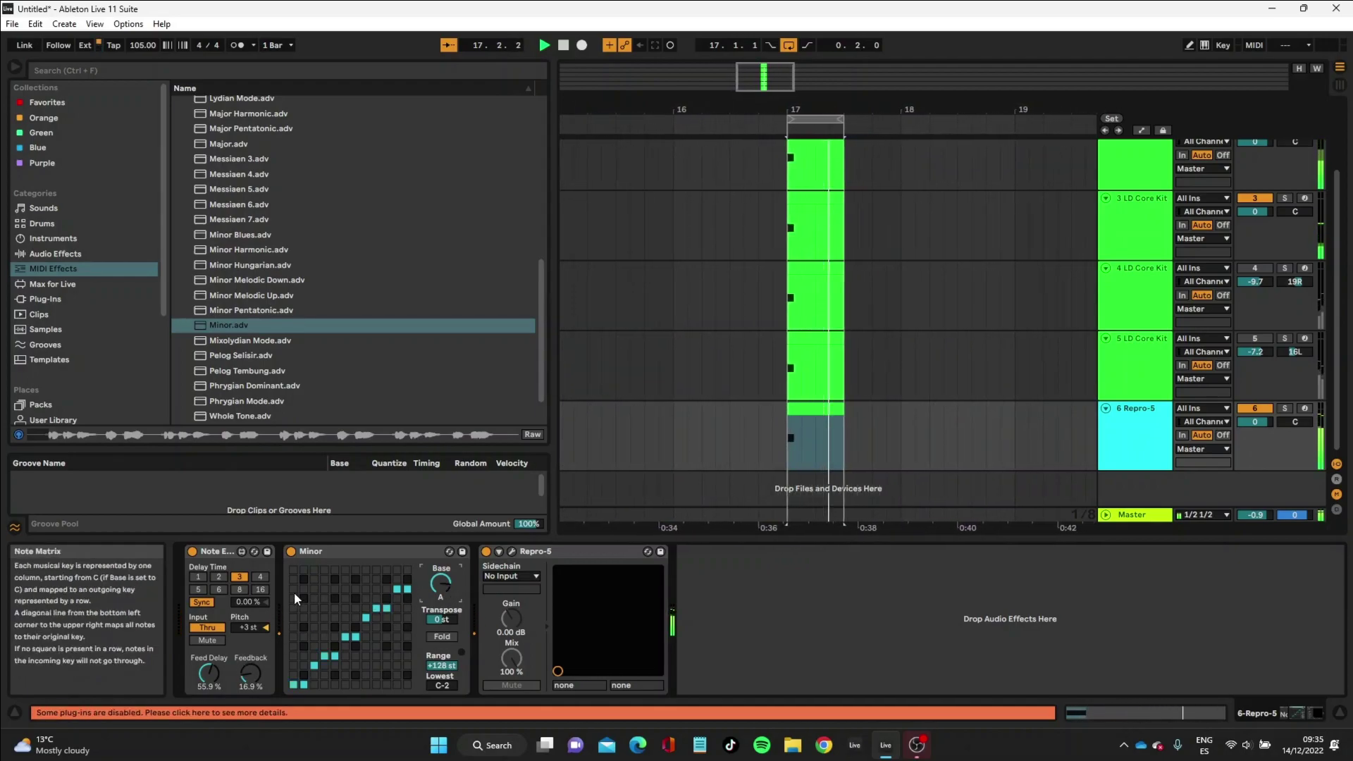
left_click(291, 552)
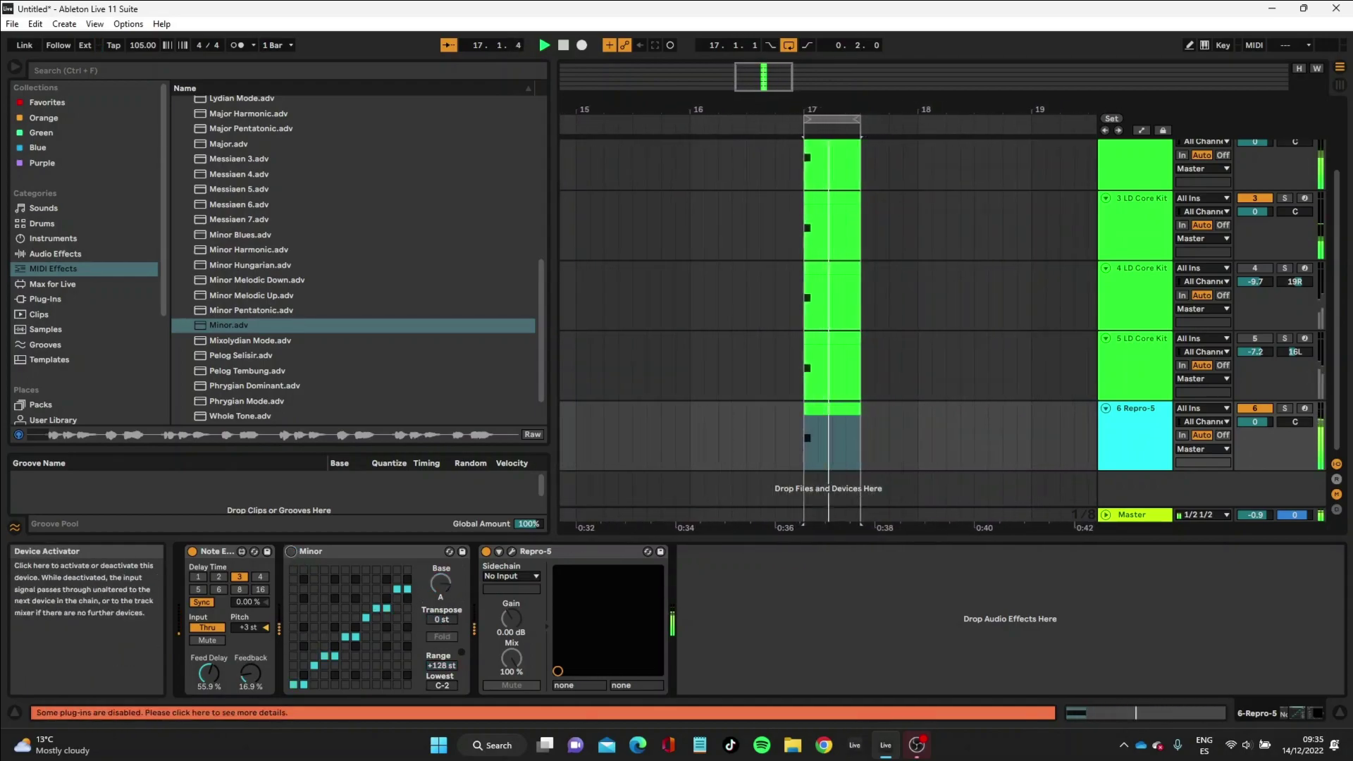
Duplicate the Repro-5 track and set the copy's Note Echo delay time to 6.
right_click(1141, 442)
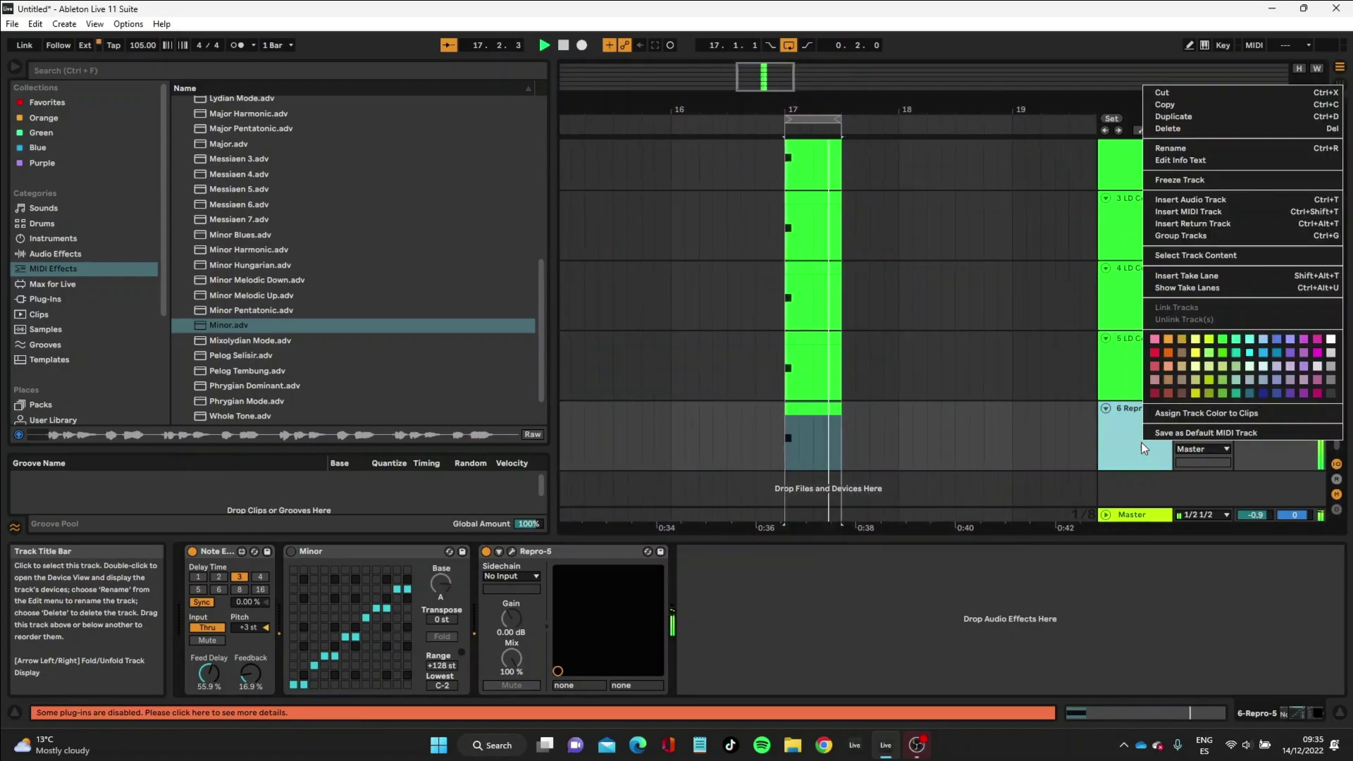
left_click(1182, 118)
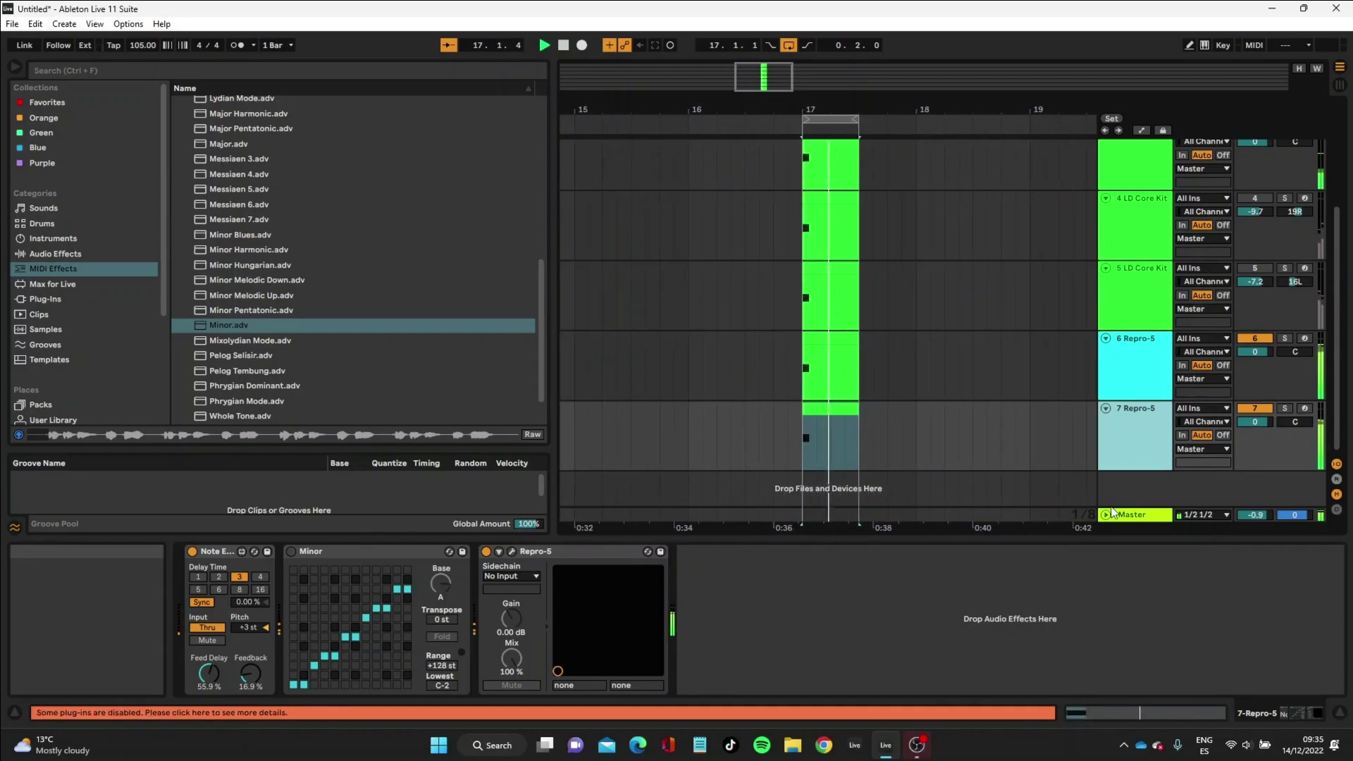
left_click(219, 590)
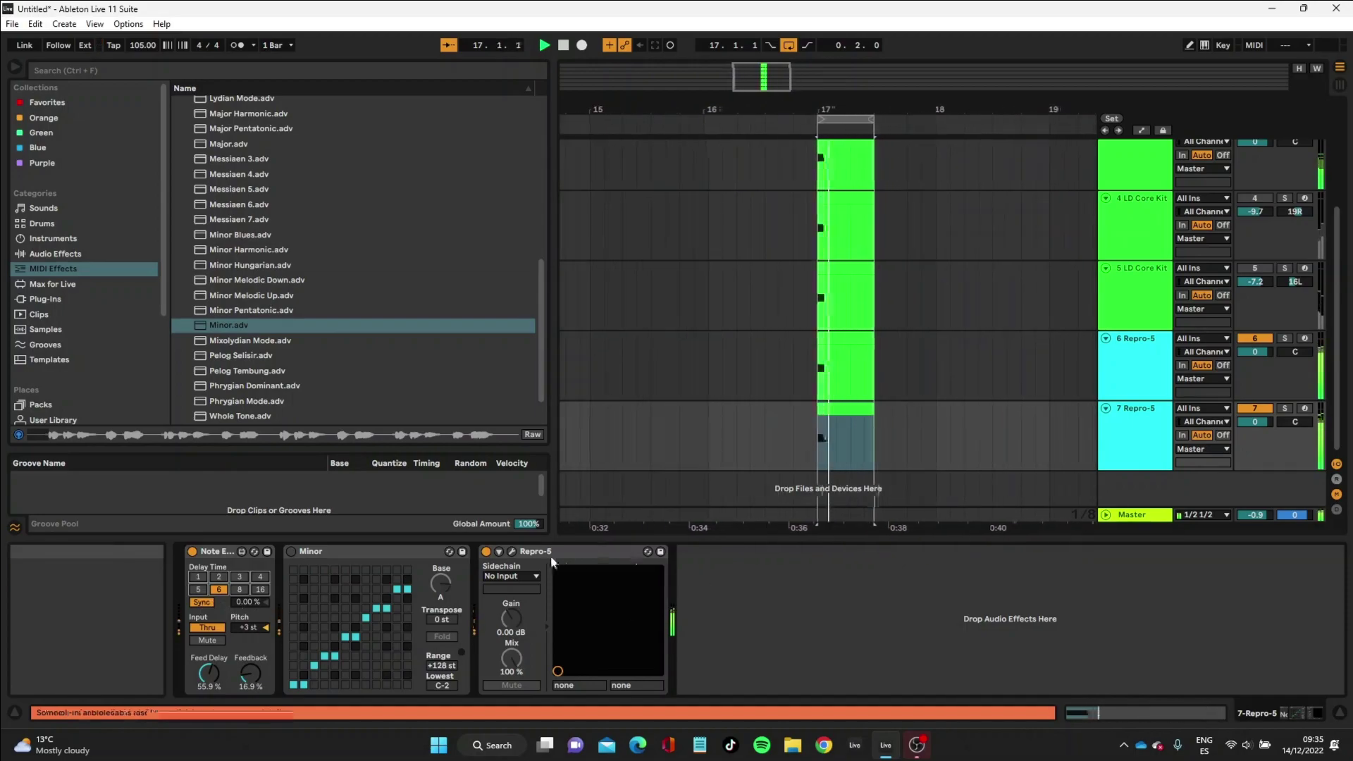
Raise the filter resonance of track 7's Repro-5 synth to about 34.
left_click(513, 551)
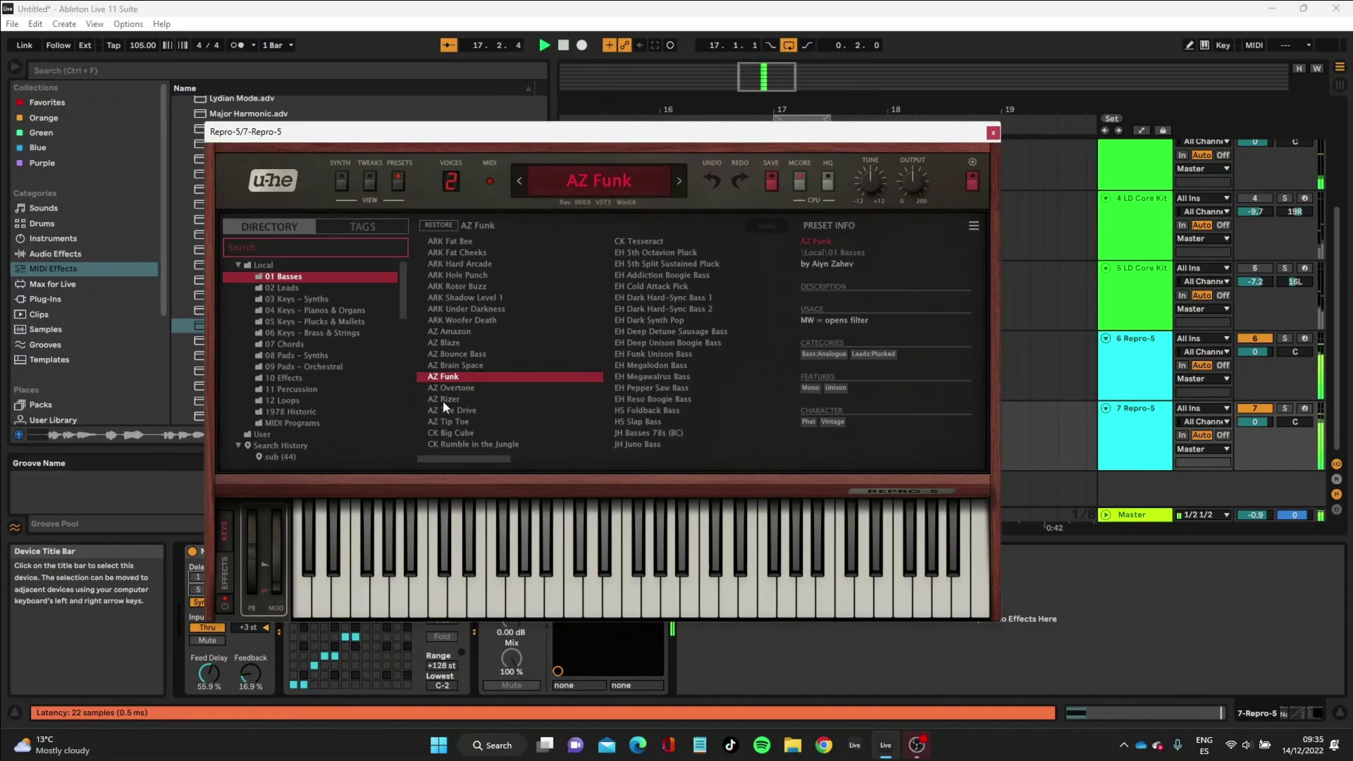
left_click(341, 180)
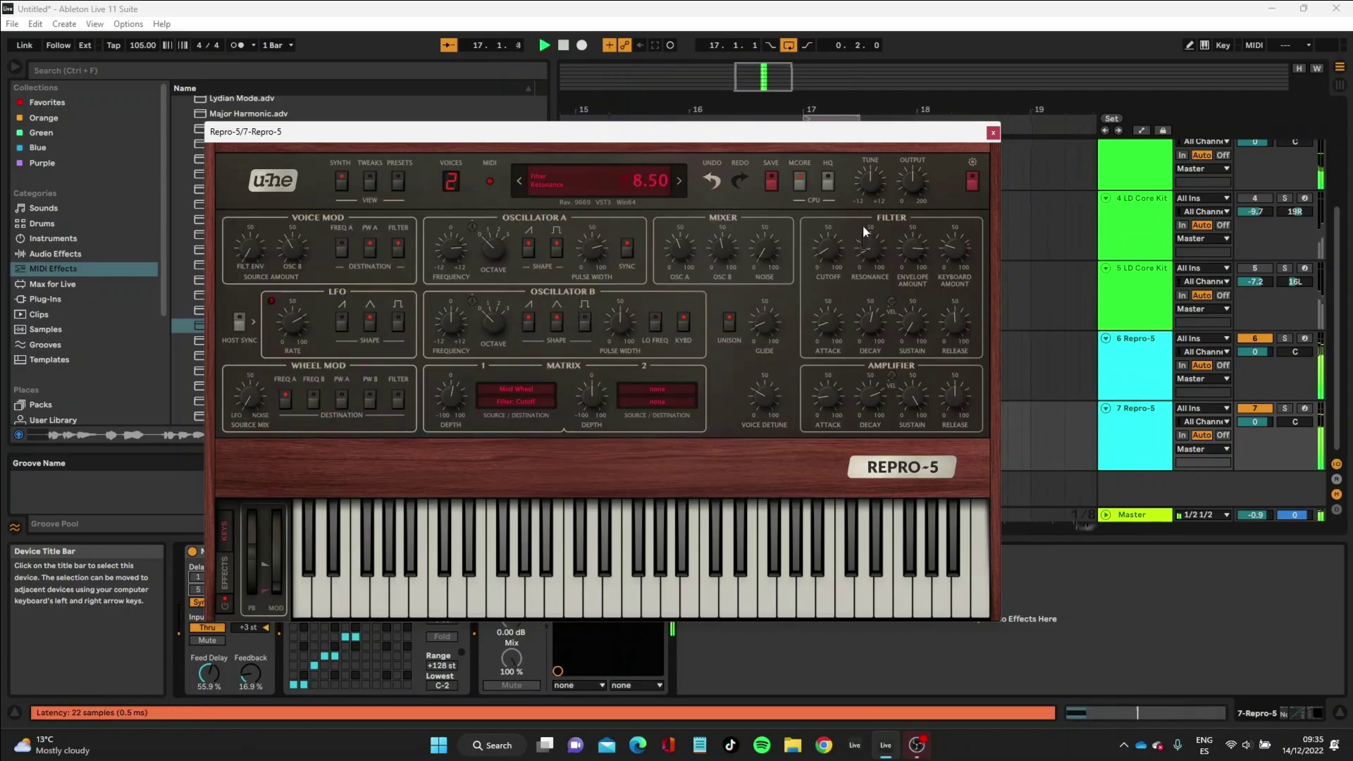
left_click_drag(863, 226, 869, 201)
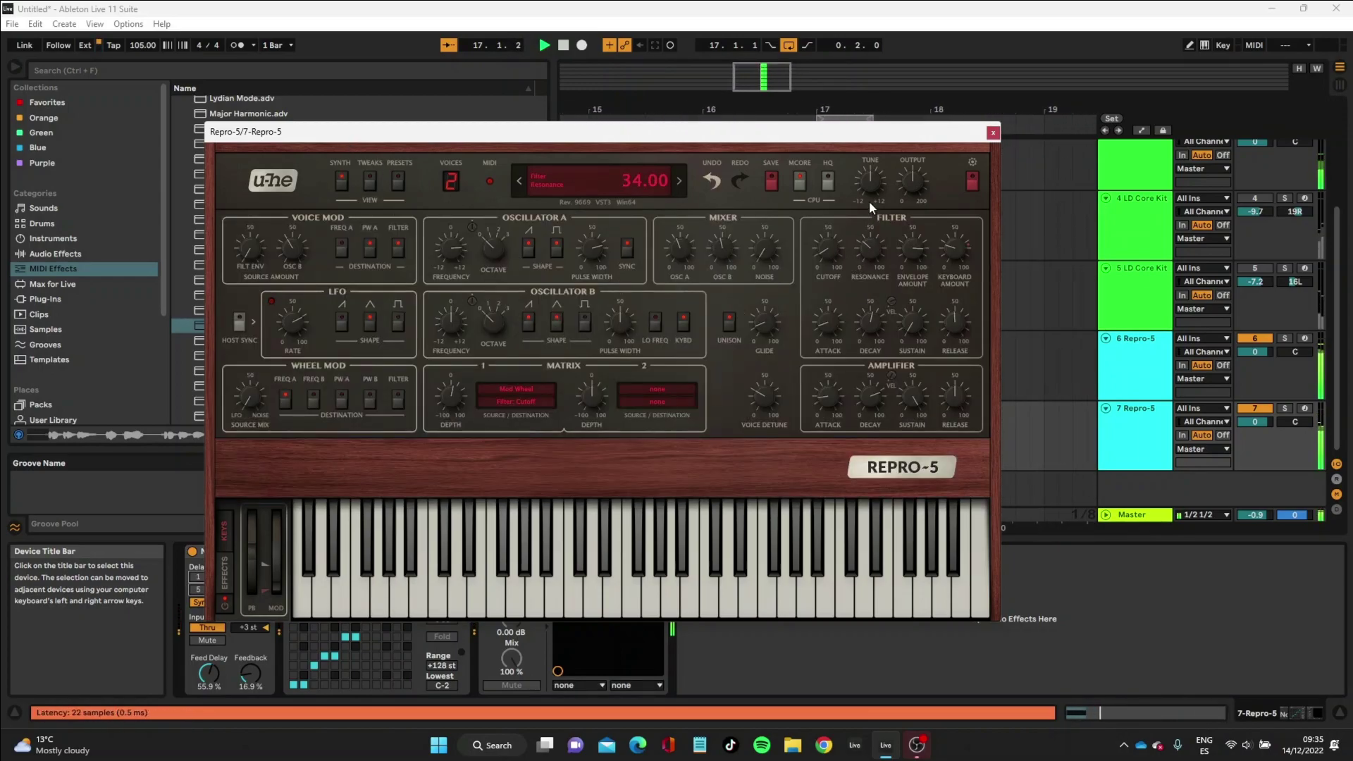
left_click(992, 133)
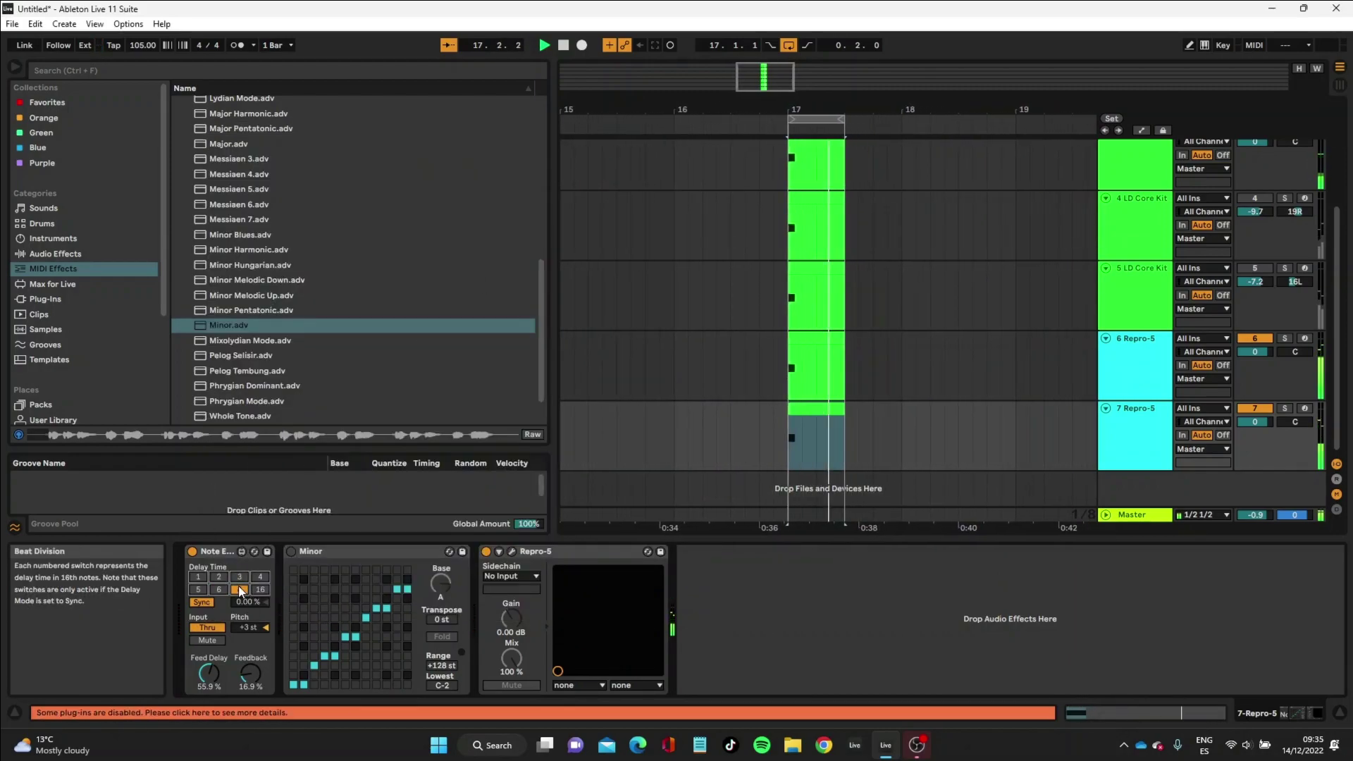
Set track 7's Note Echo to delay time 5, pitch +2 st and 38.2 % feedback, and activate tracks 4 and 5.
left_click(199, 591)
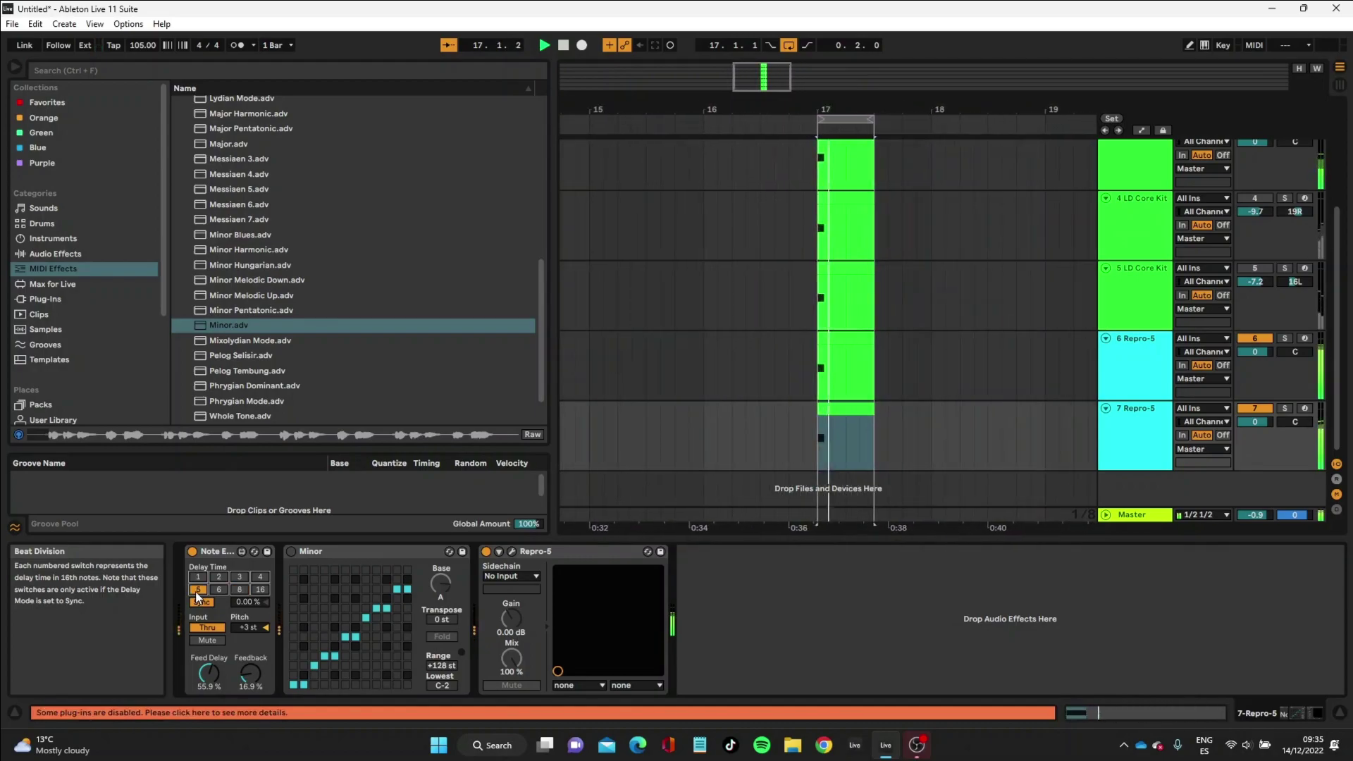
mouse_move(248, 629)
left_mouse_down()
mouse_move(253, 663)
mouse_move(254, 648)
left_mouse_up()
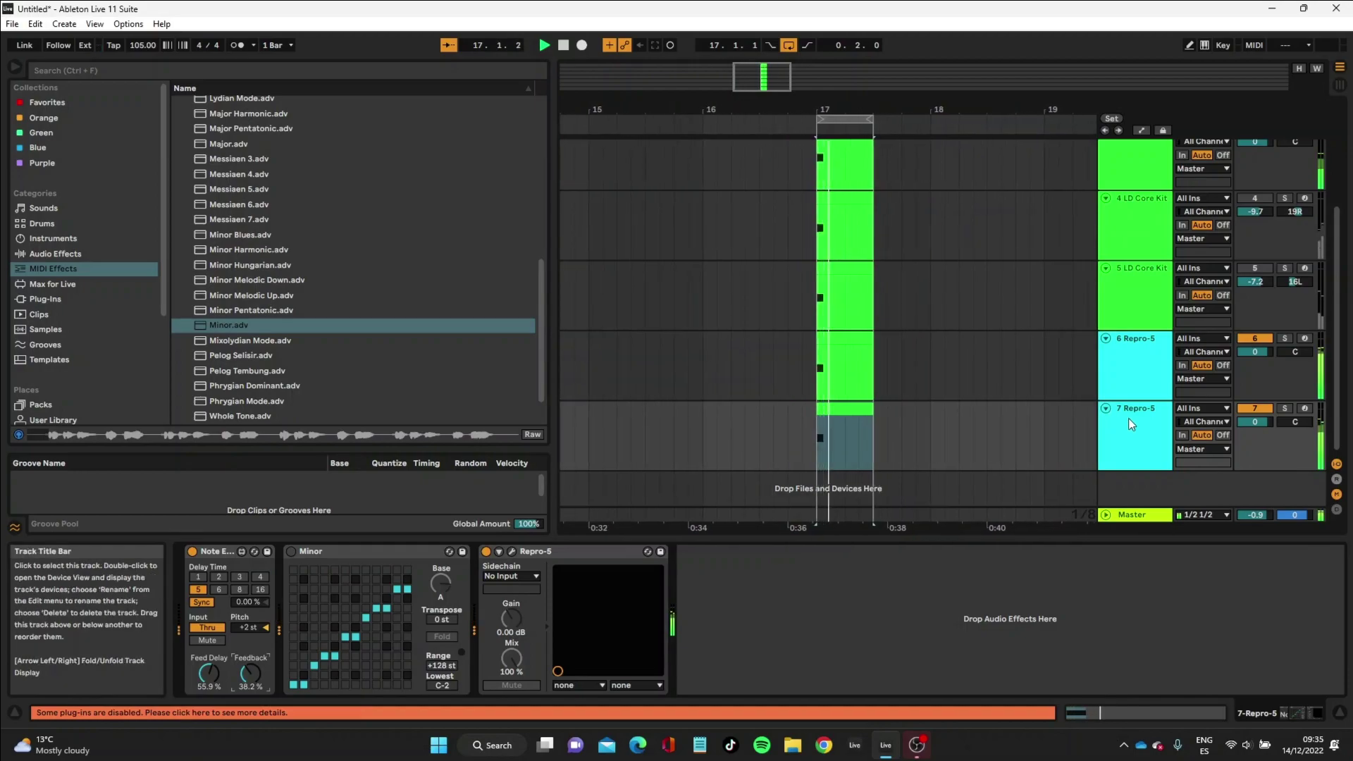
left_click(1256, 270)
left_click(1252, 200)
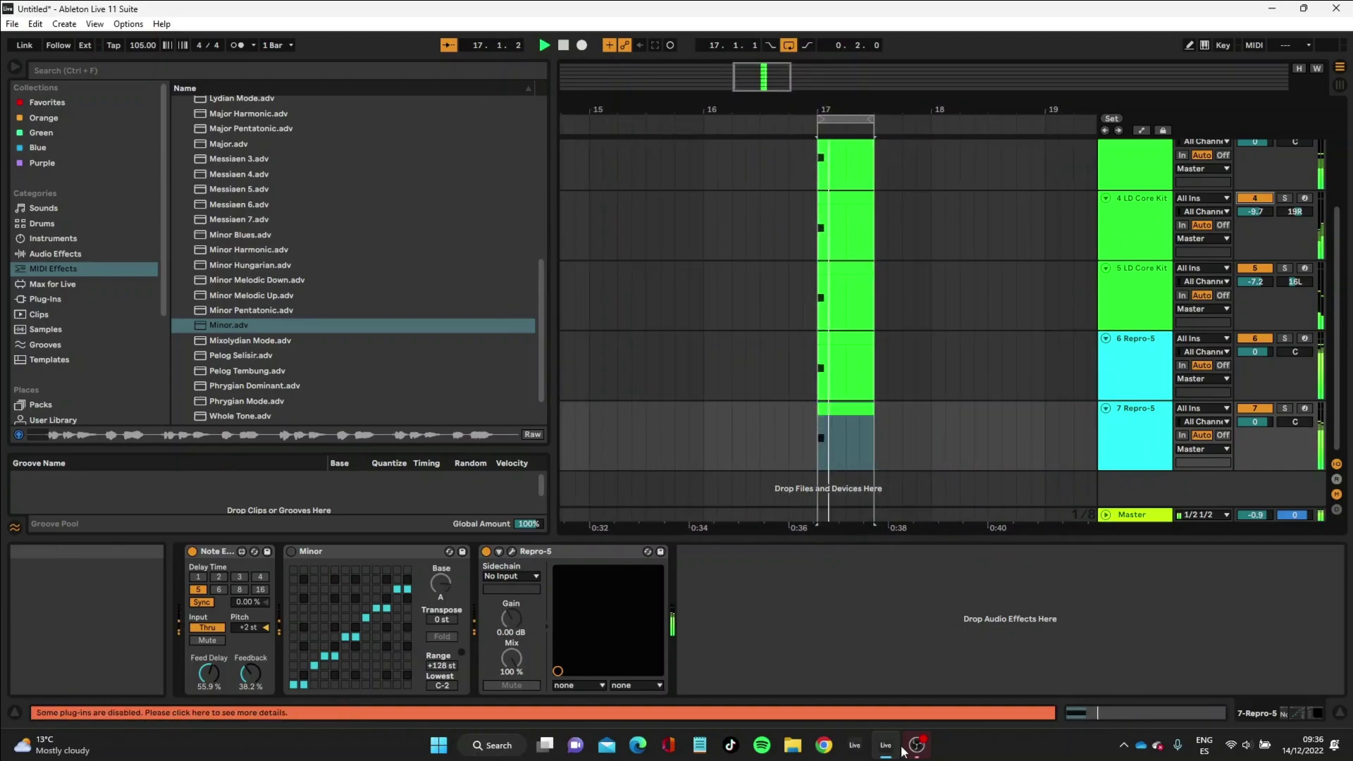
Duplicate the track 7 Repro-5 track.
right_click(1127, 438)
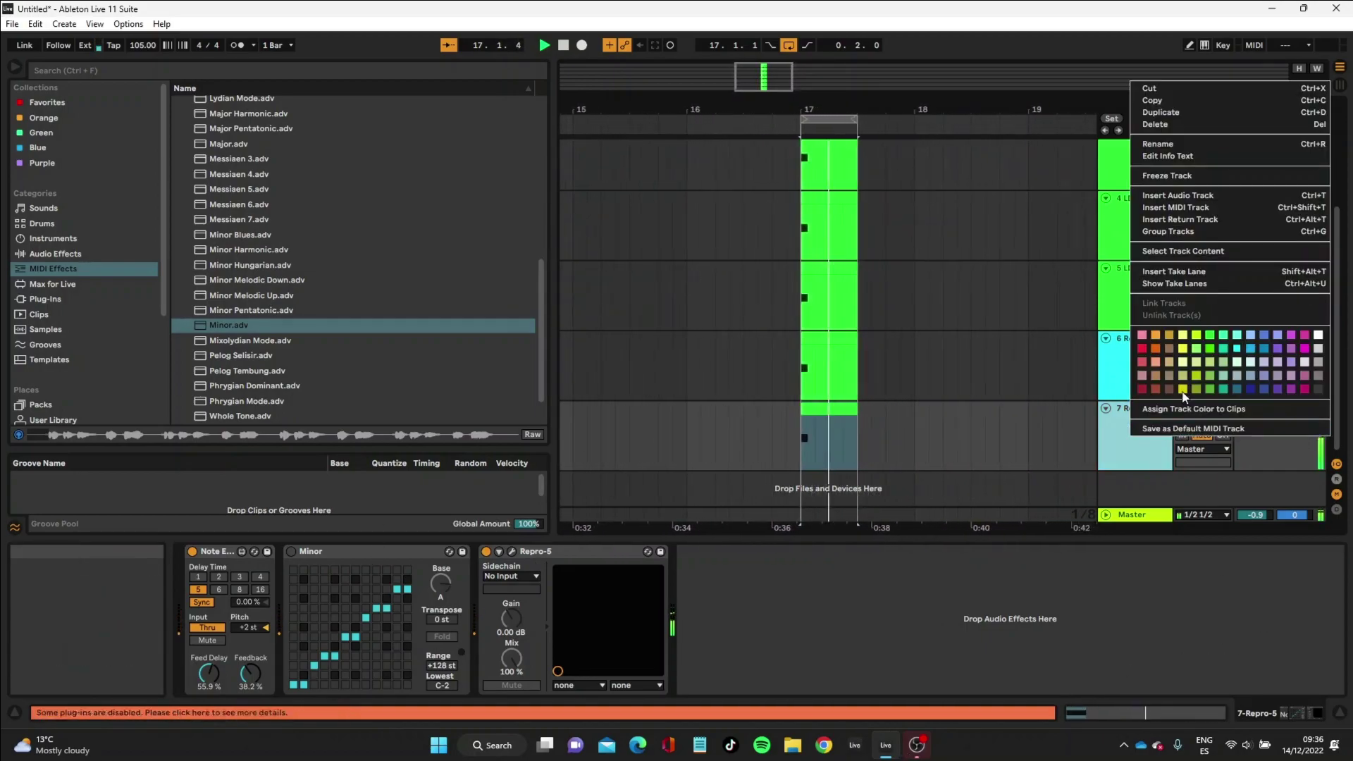
left_click(1161, 114)
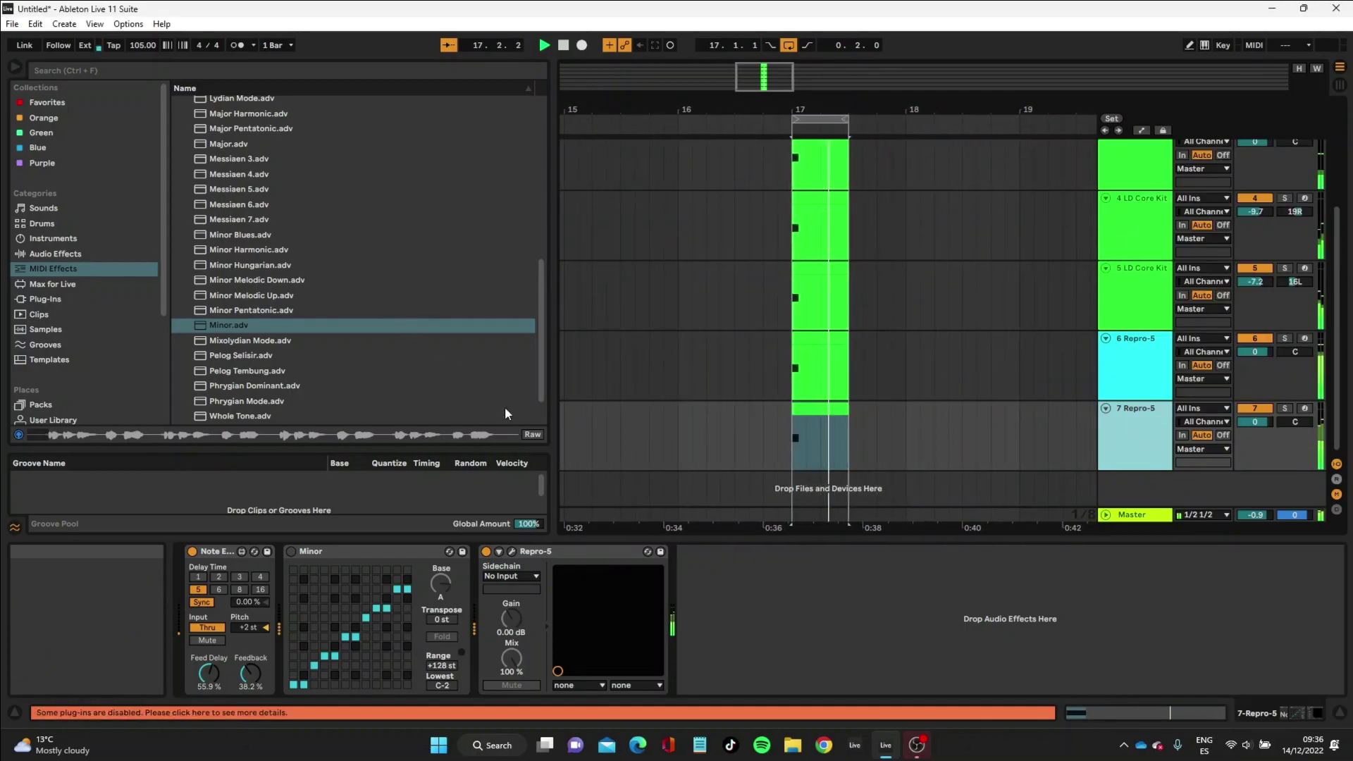
key("ctrl+d")
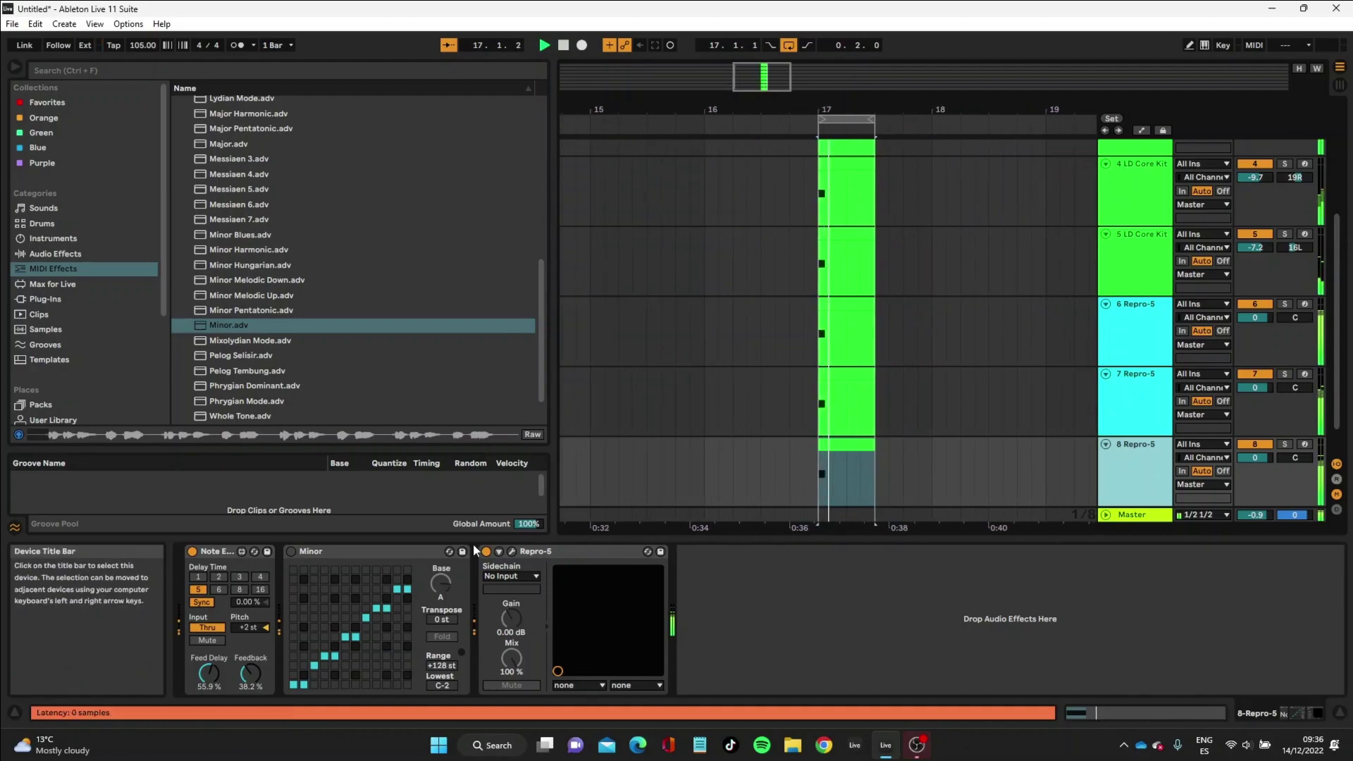
Audition Brass & Strings presets in track 8's Repro-5 and load HS Countdown.
left_click(512, 551)
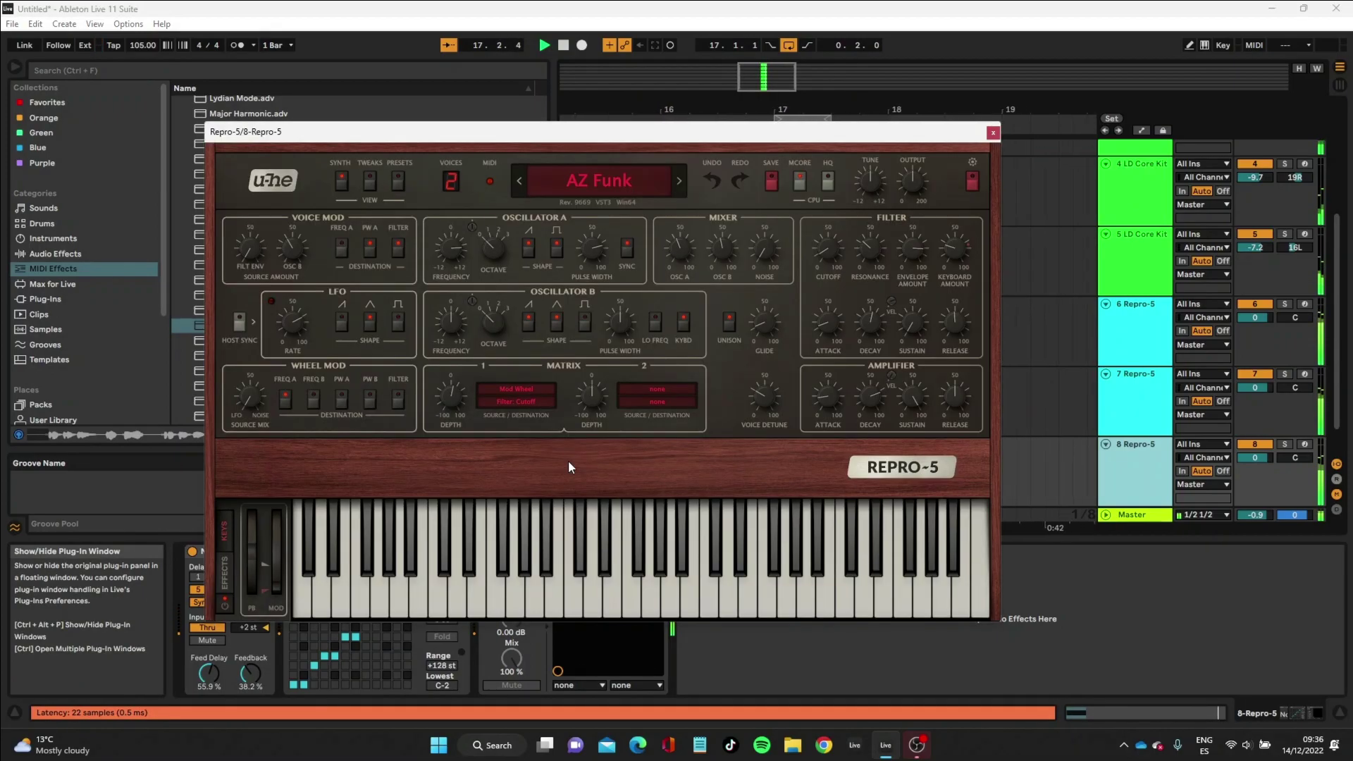
left_click(396, 181)
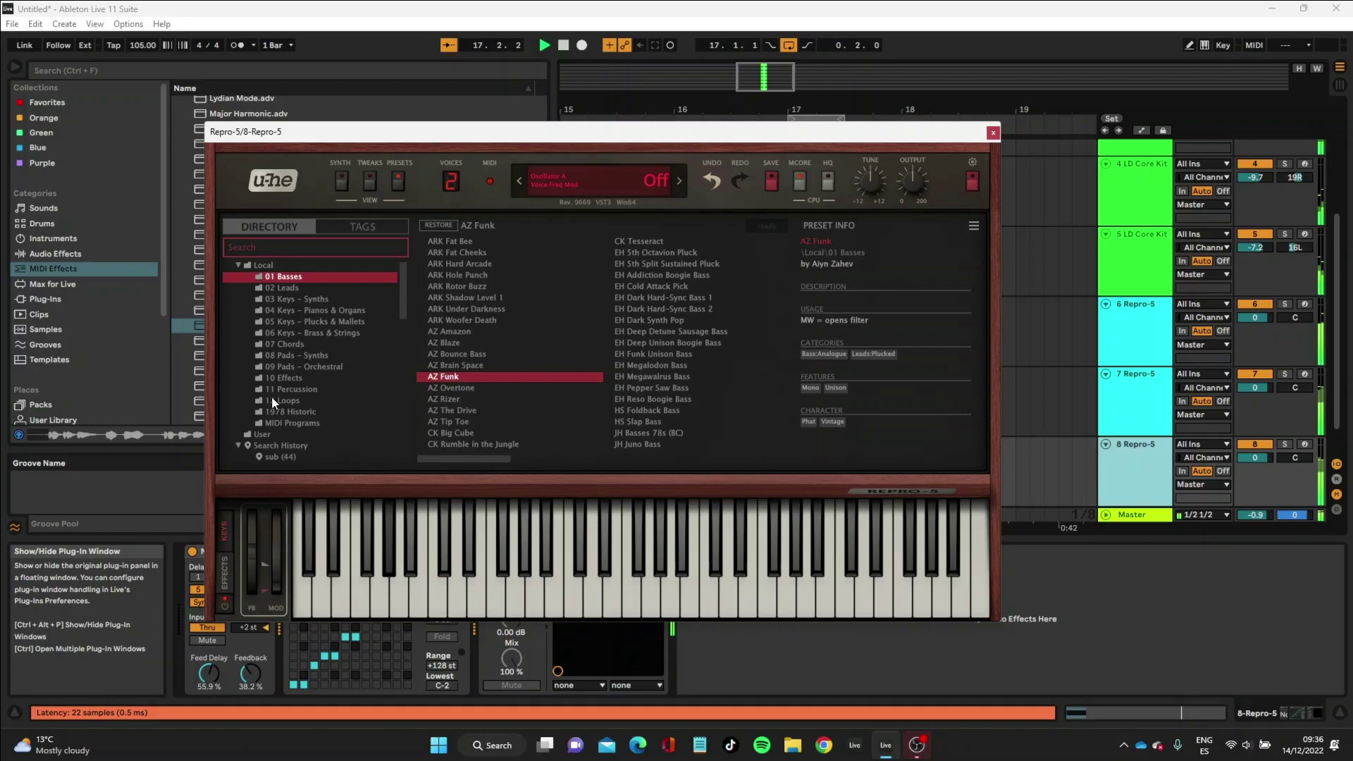
left_click(276, 331)
left_click(661, 412)
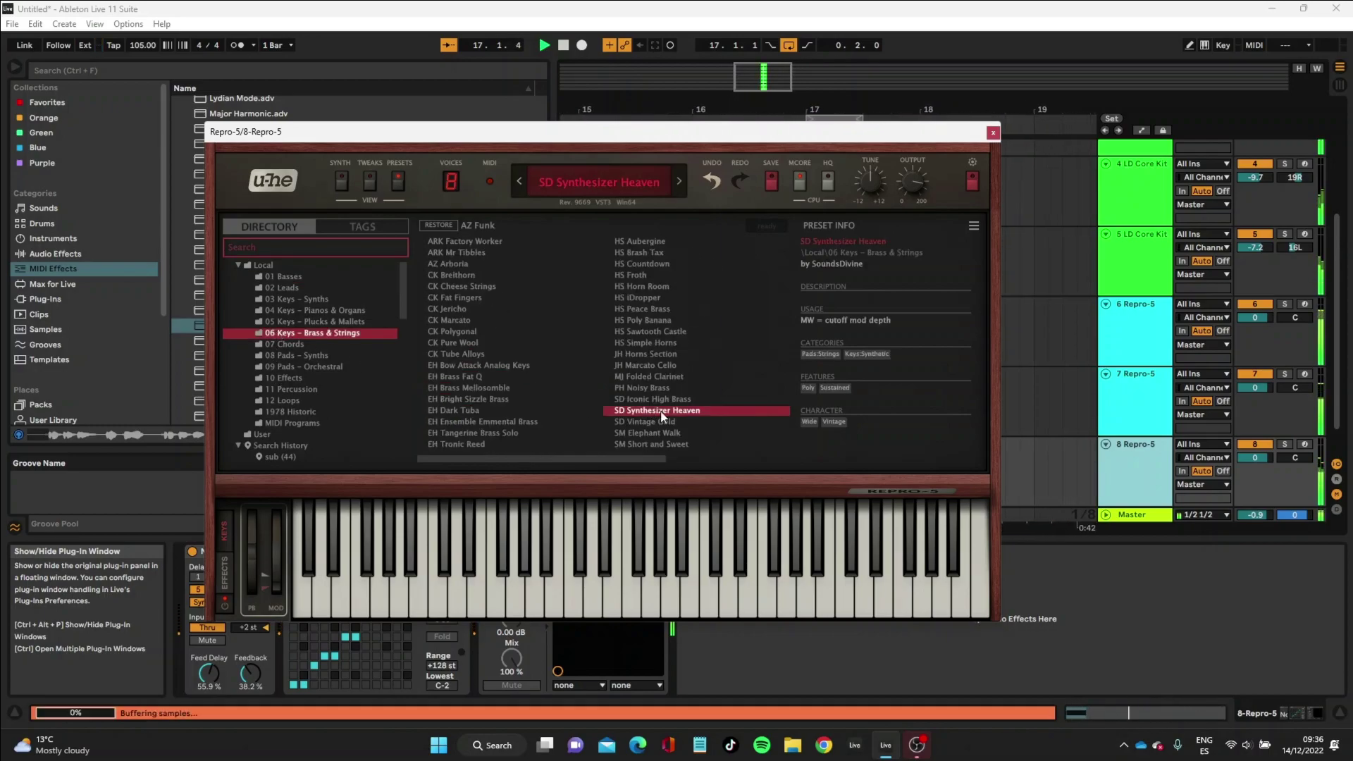
left_click(667, 320)
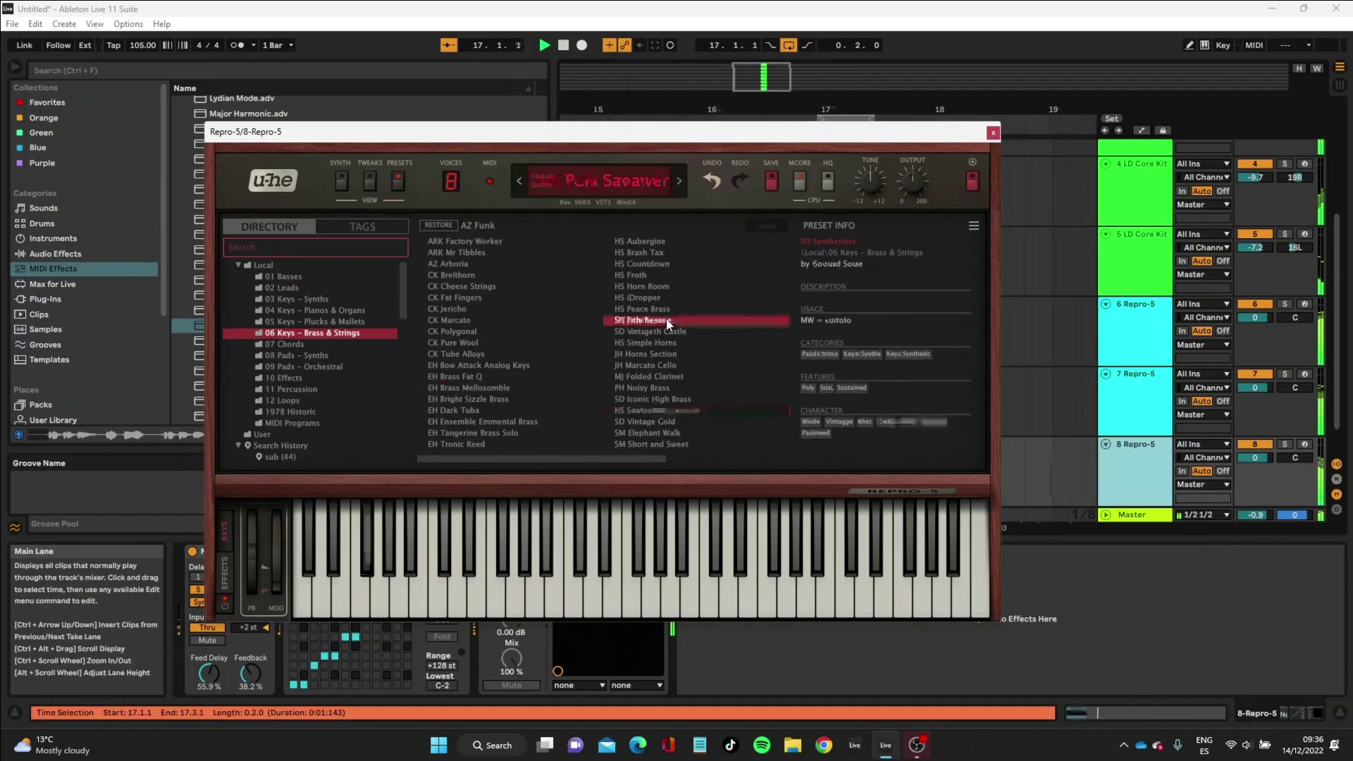
left_click(456, 308)
left_click(652, 263)
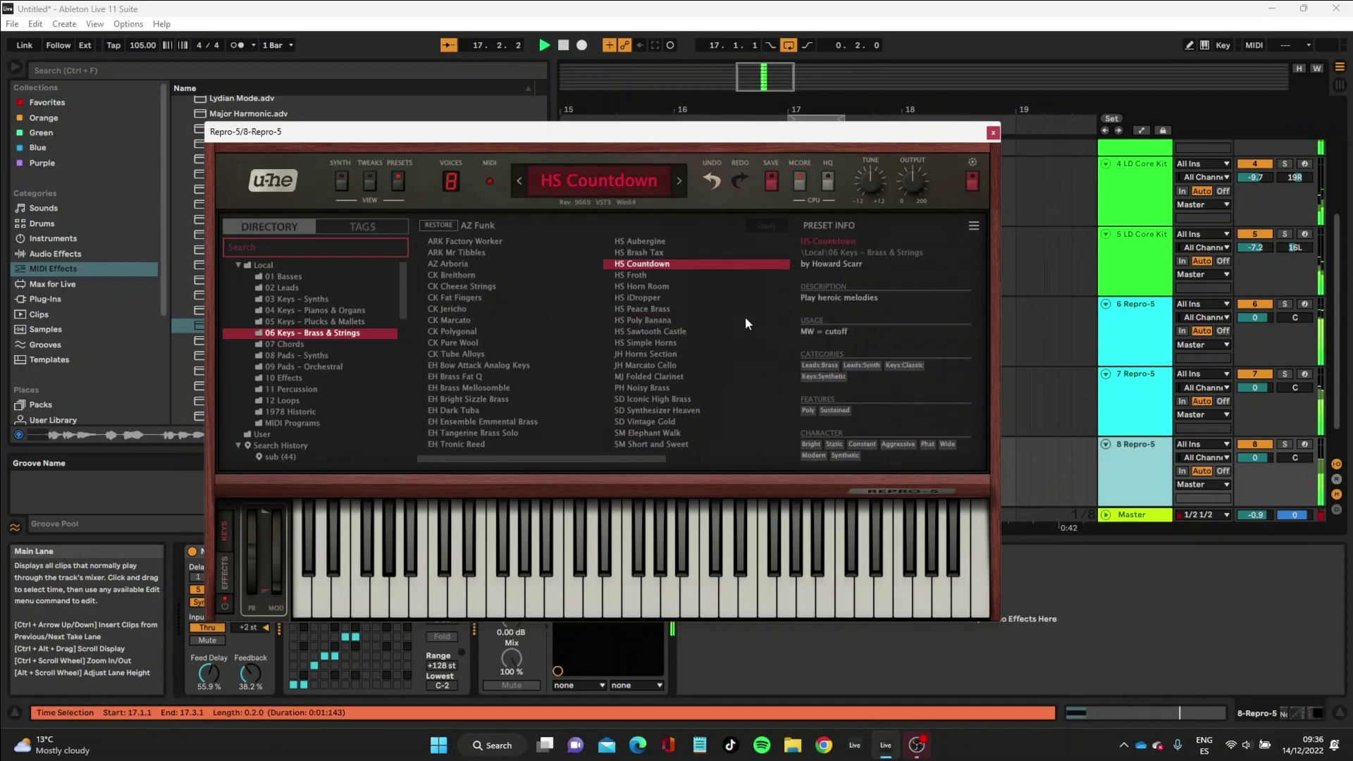
left_click(991, 134)
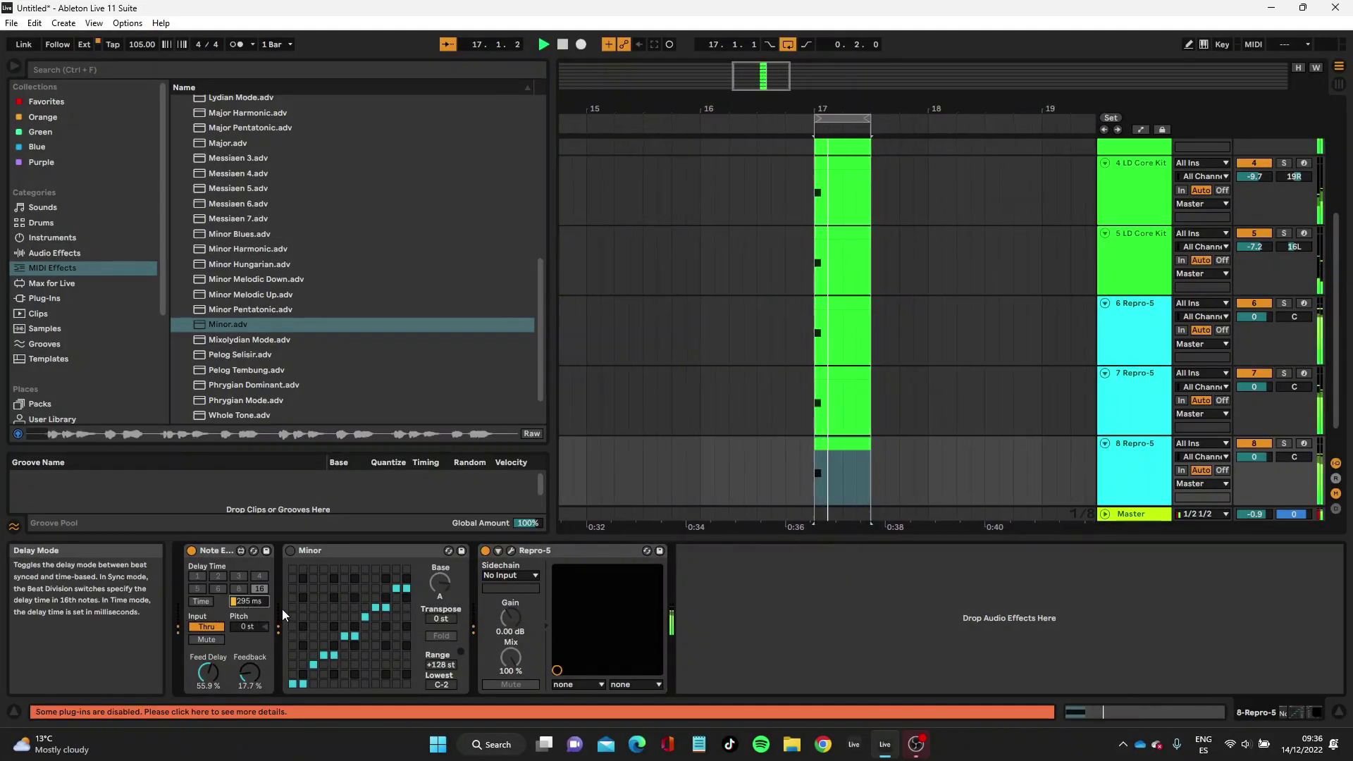
Show automation and draw a slightly rising ramp for track 8's Repro-5 filter resonance across the looped clip.
left_click(511, 550)
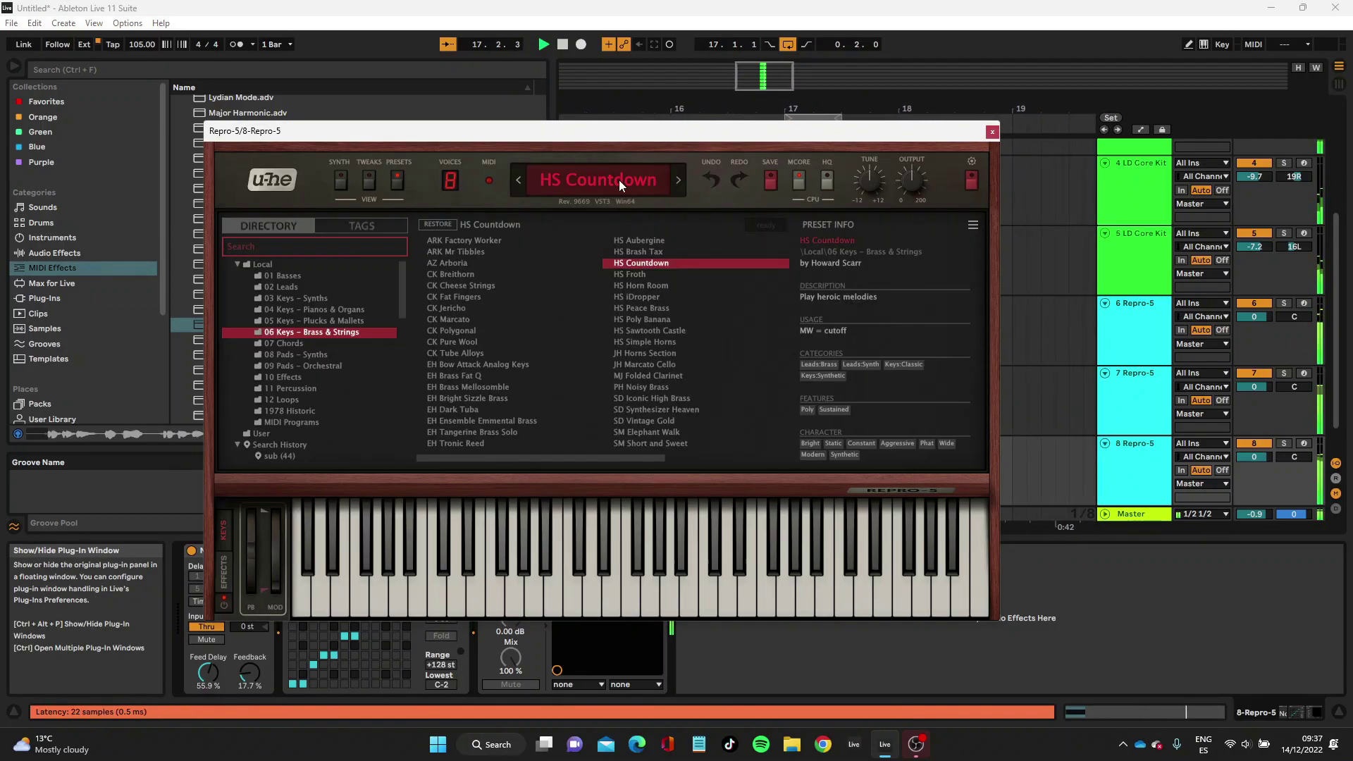
left_click(341, 180)
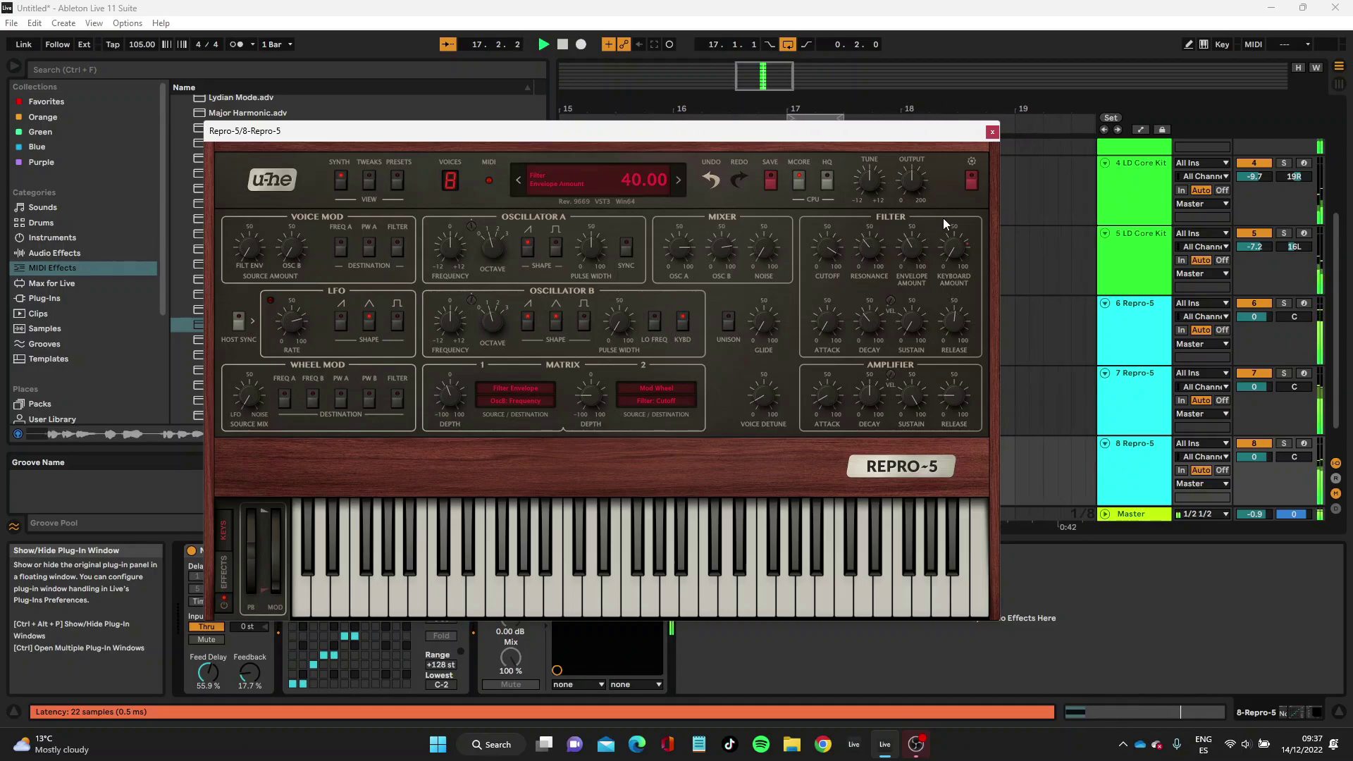
key("a")
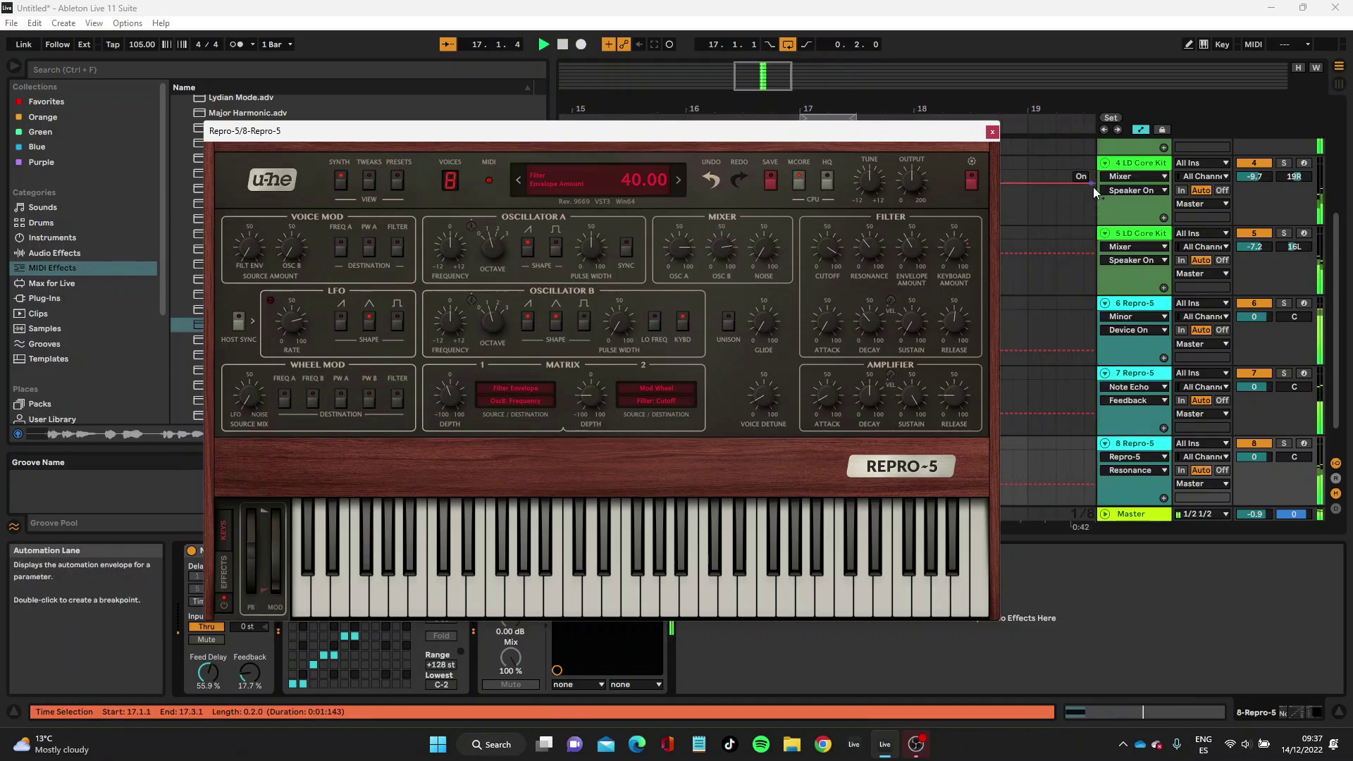
left_click(993, 131)
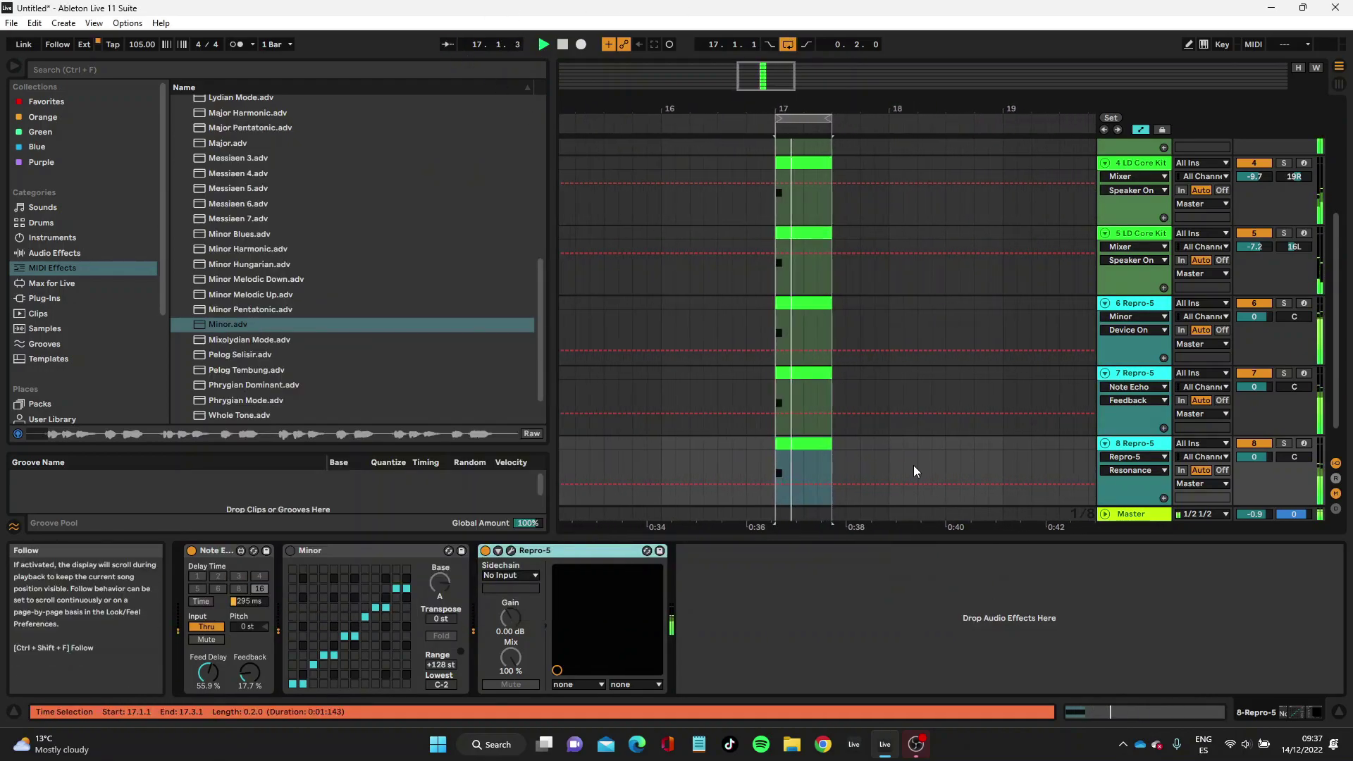
left_click(774, 484)
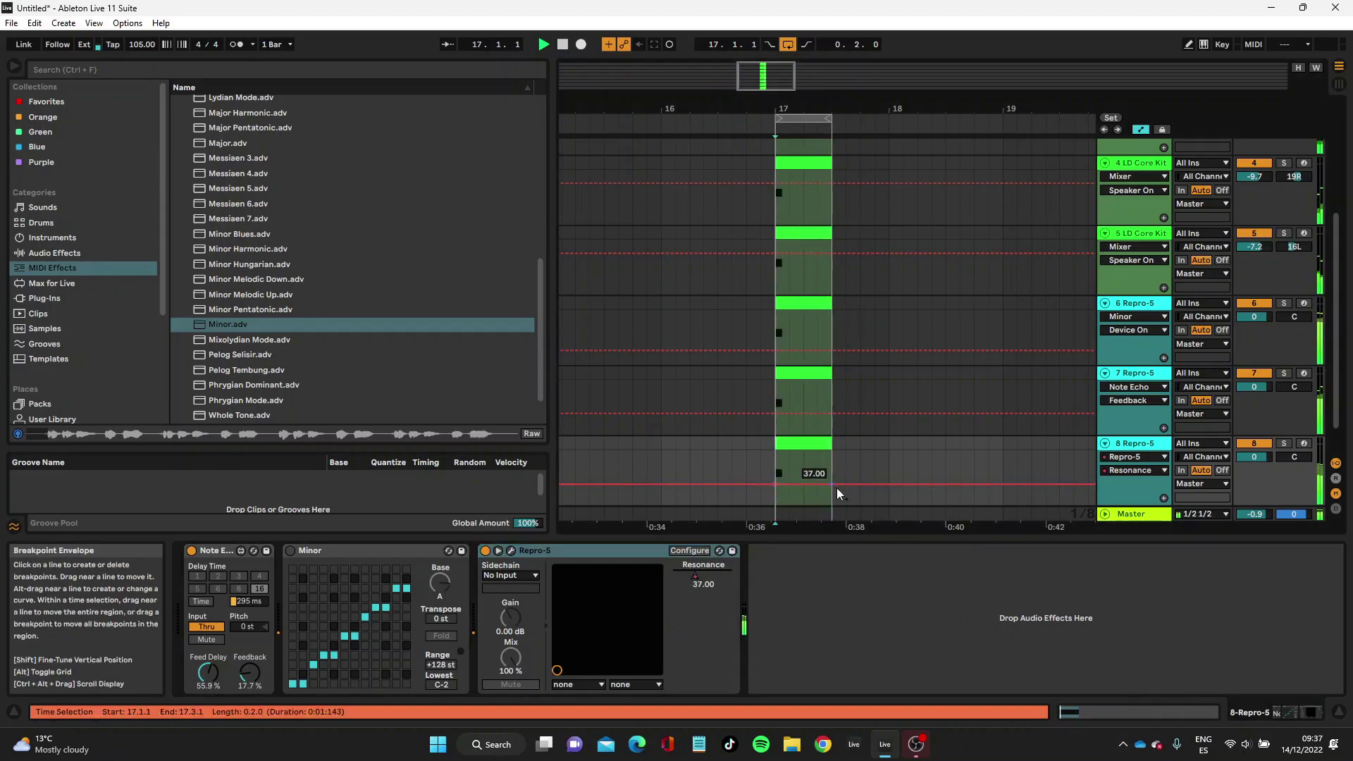
left_click_drag(836, 484, 837, 479)
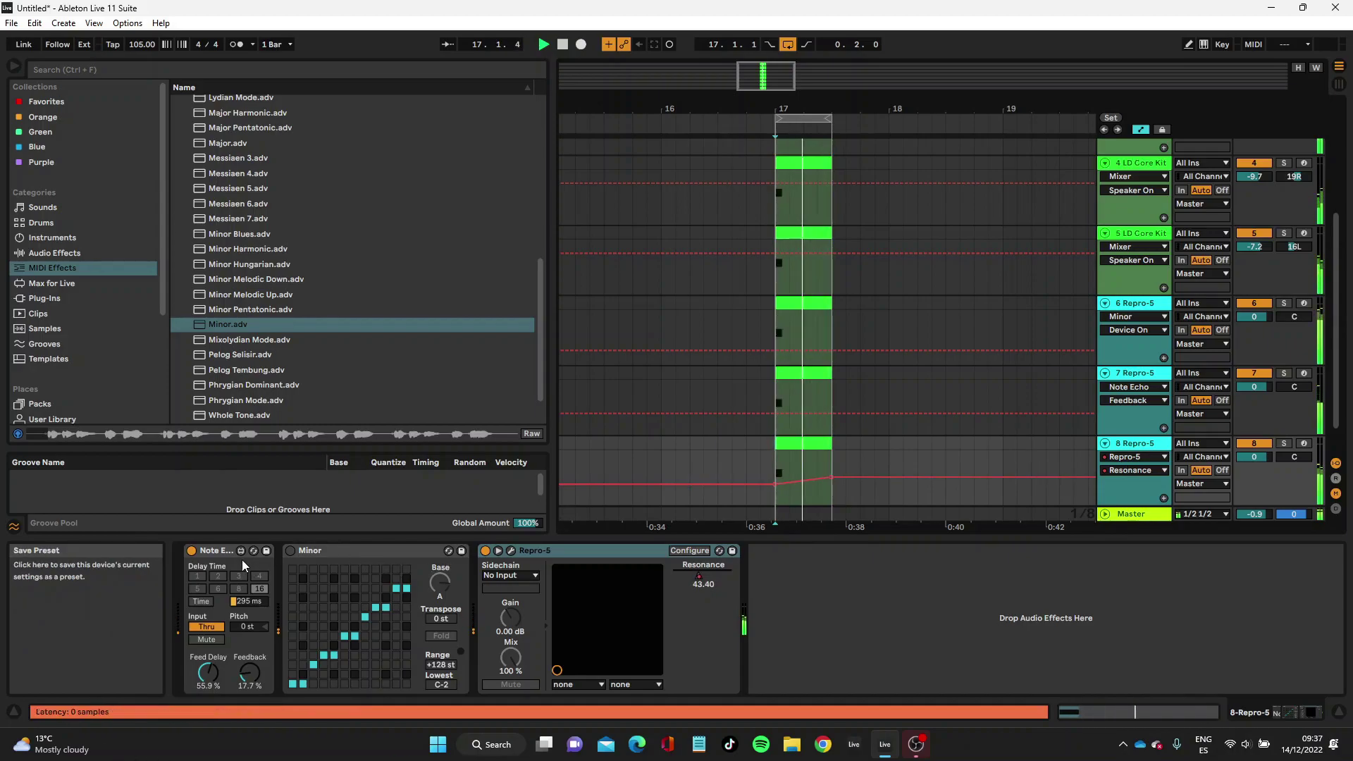
Automate track 8's Repro-5 filter cutoff with a ramp across the looped clip, rising to about 80.55.
left_click(512, 552)
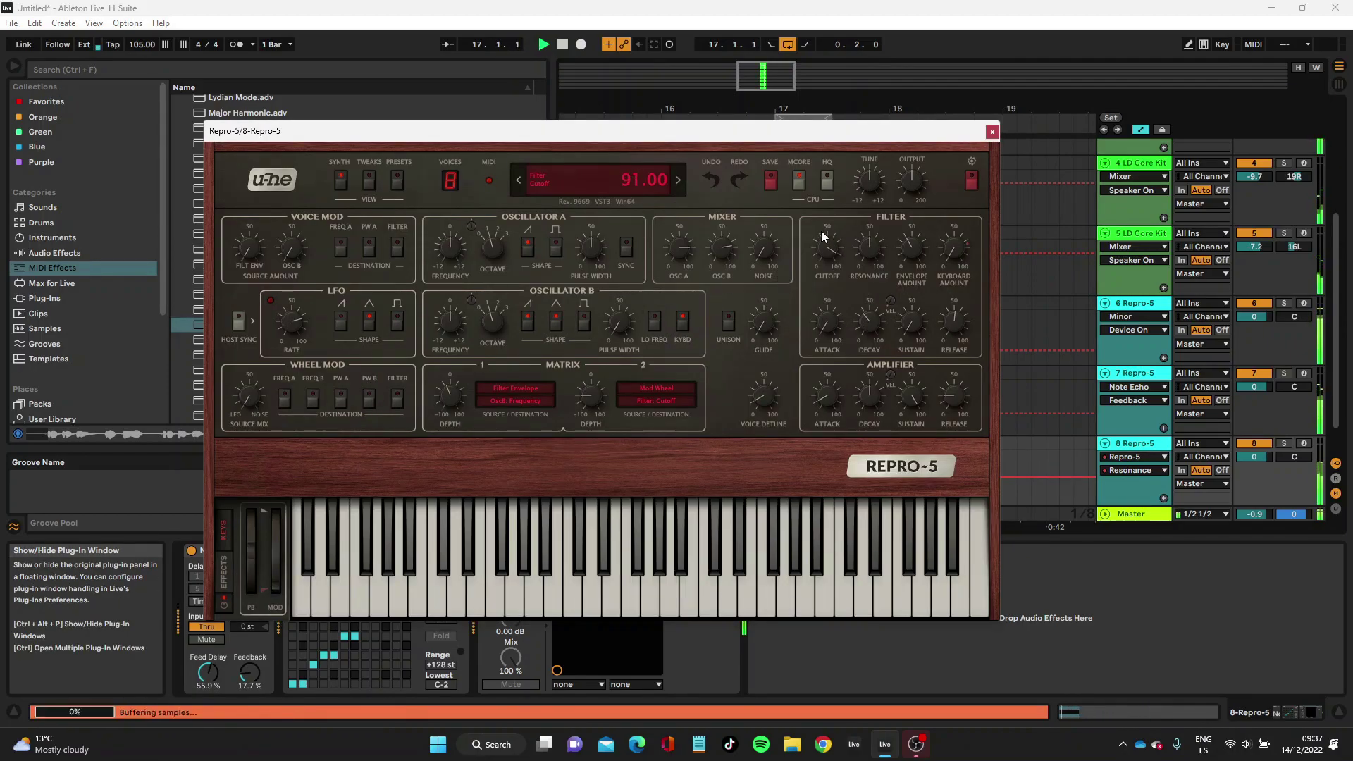
left_click(992, 132)
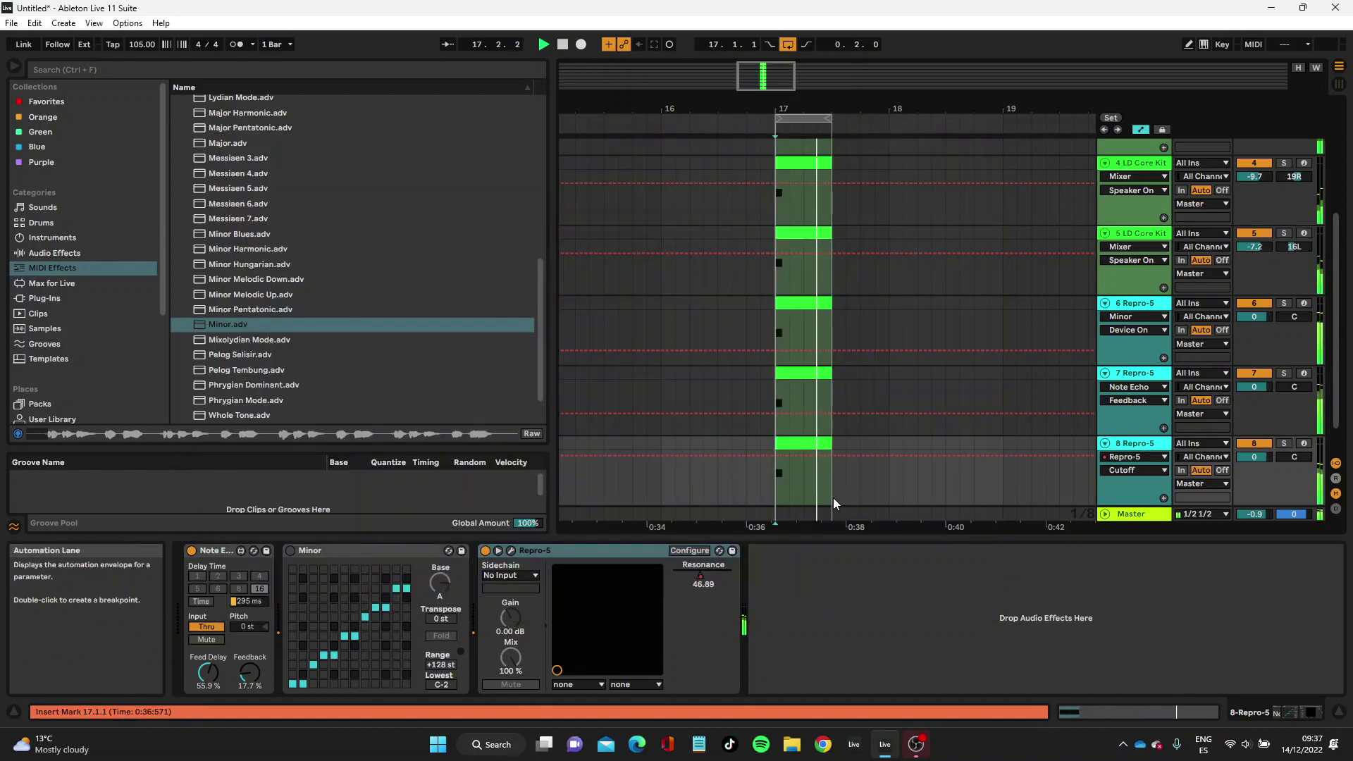
left_click_drag(774, 457, 776, 486)
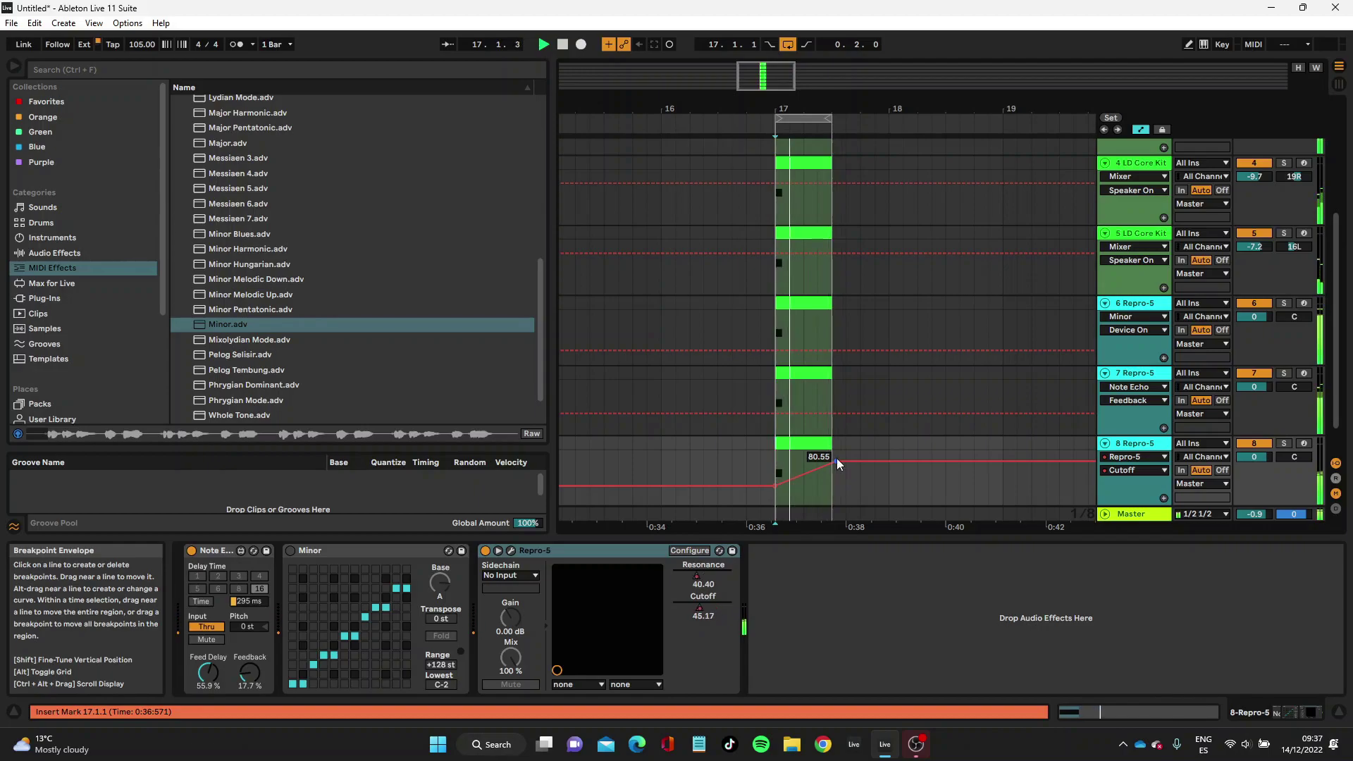
Automate track 6's Repro-5 filter cutoff with a ramp across the looped clip, rising to about 25.42.
left_click(1141, 309)
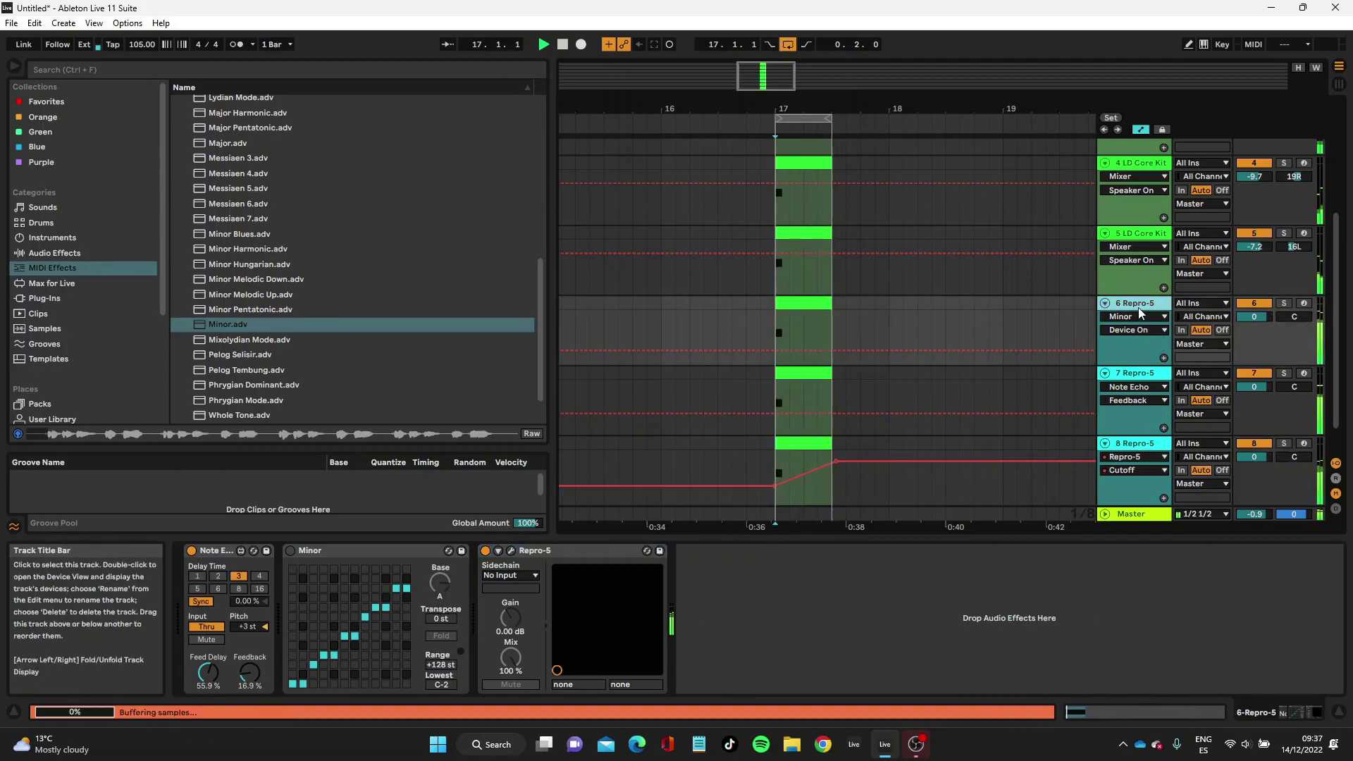
left_click(512, 552)
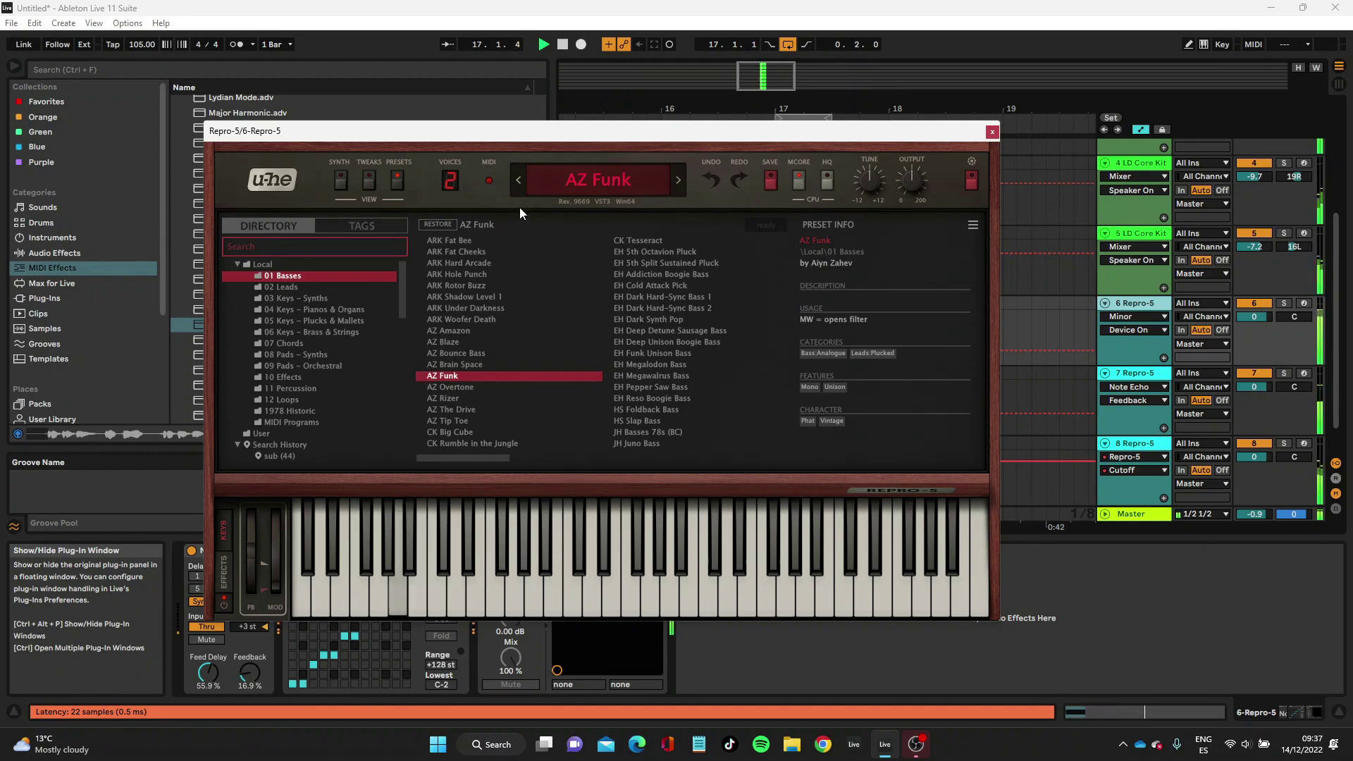
left_click(340, 181)
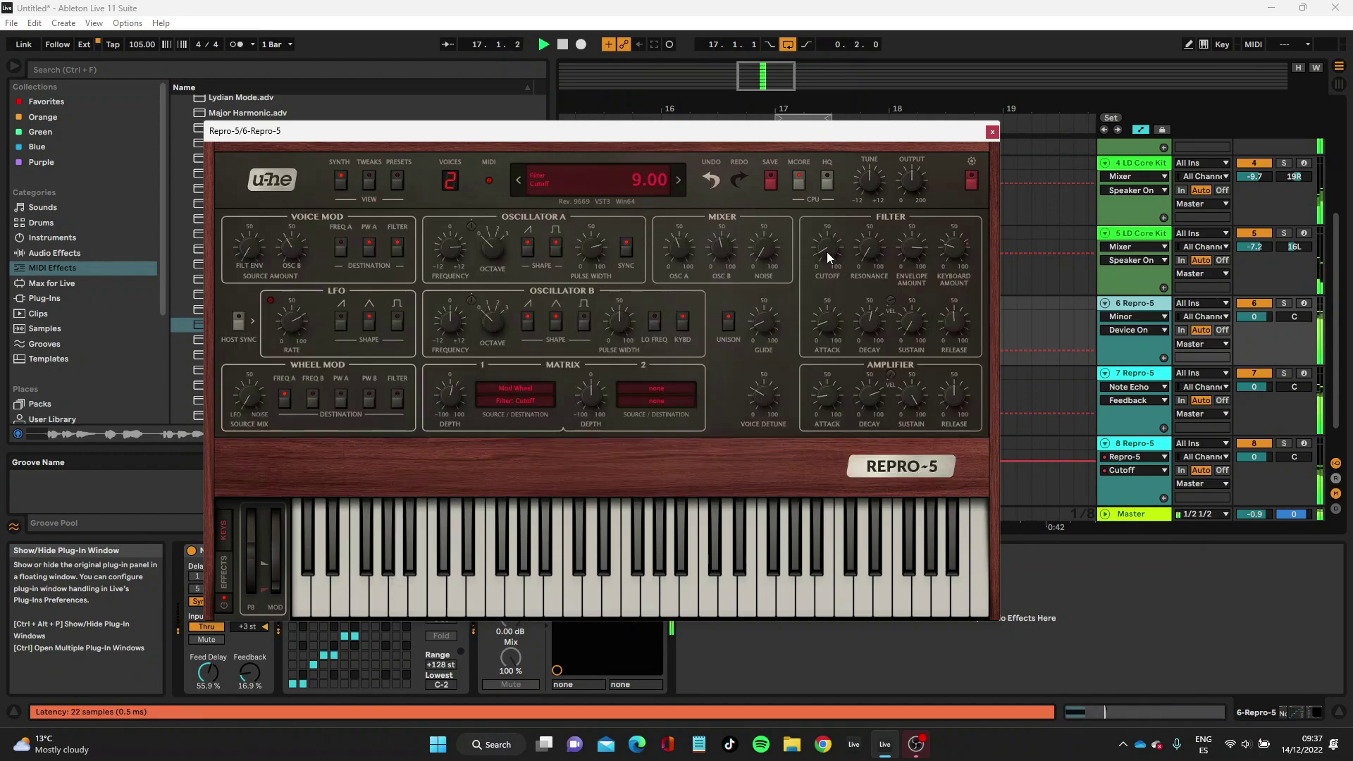
left_click(993, 131)
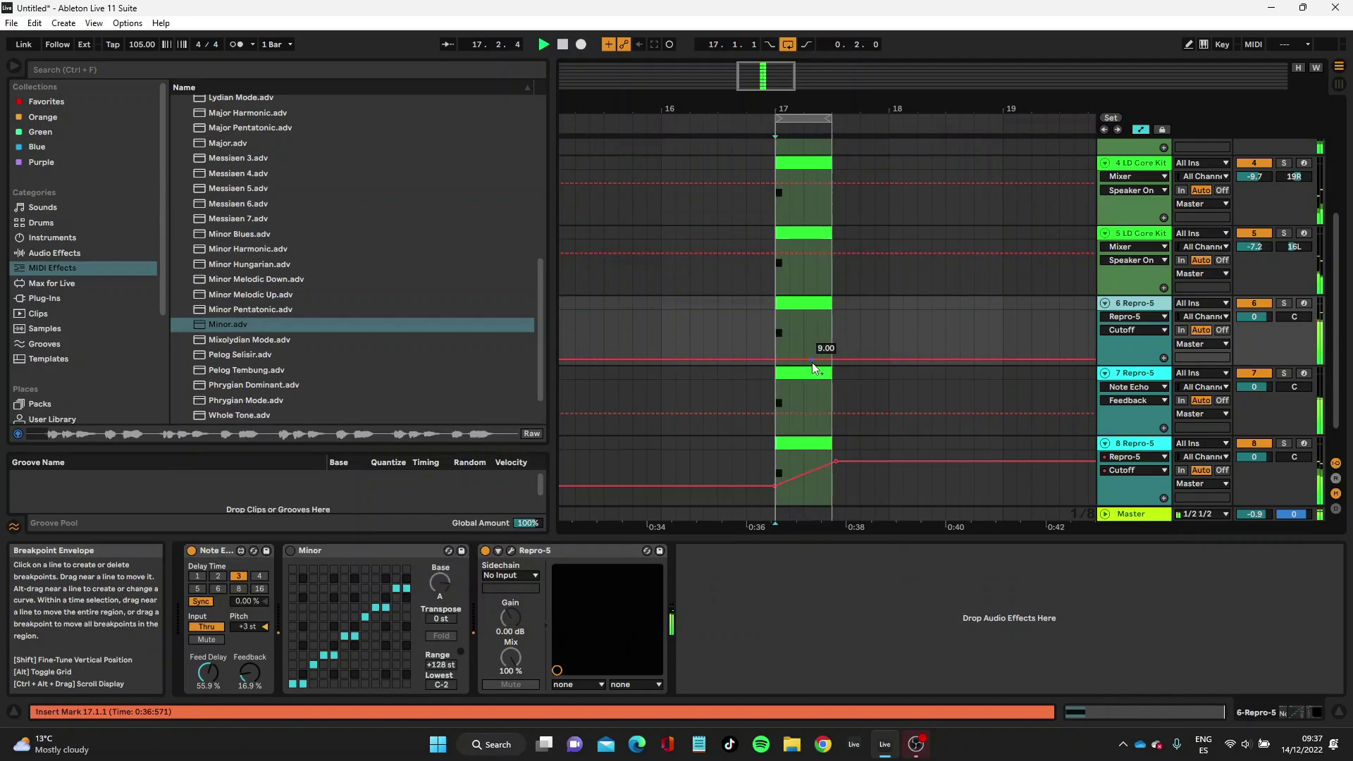
left_click_drag(829, 362, 828, 361)
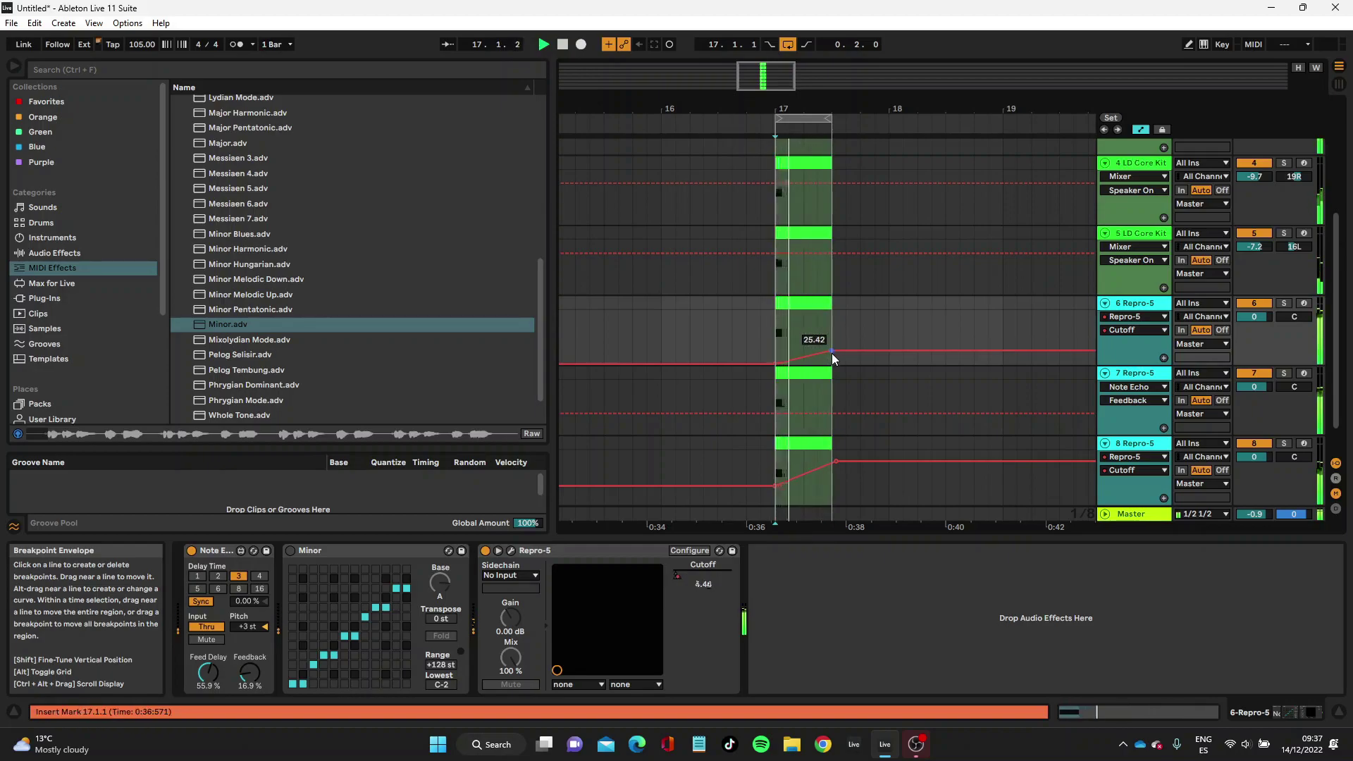
Stop playback and deactivate the LD Core Kit tracks 4 and 5.
key("space")
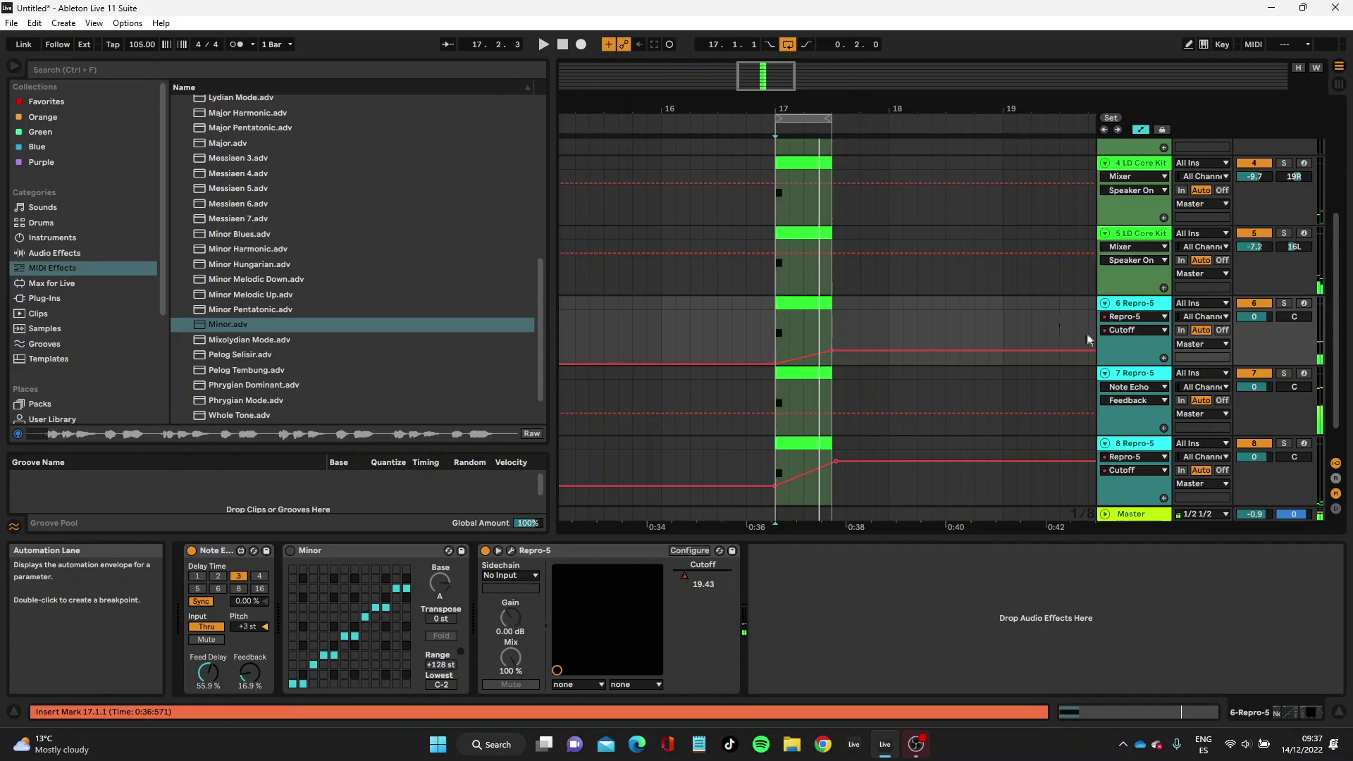
left_click(1253, 237)
left_click(1254, 163)
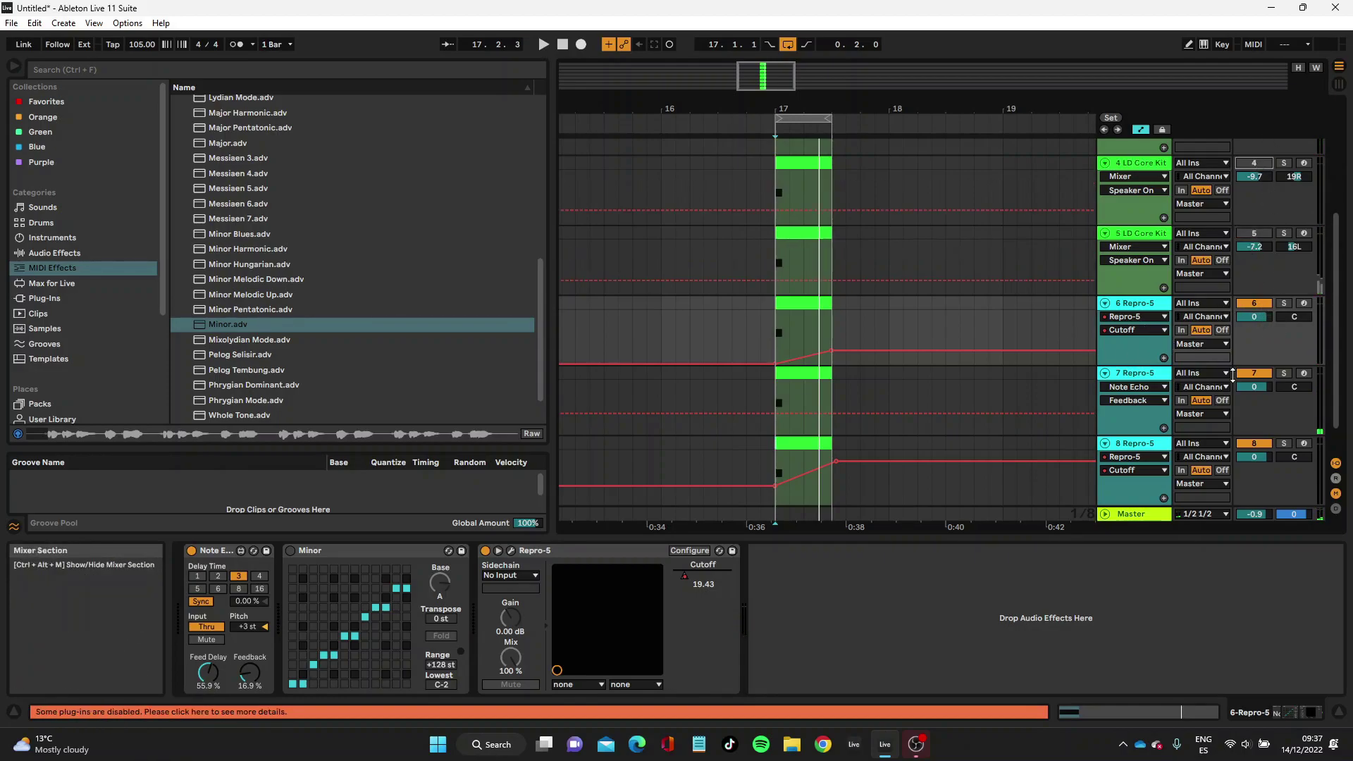
scroll(1169, 393, "up", 5)
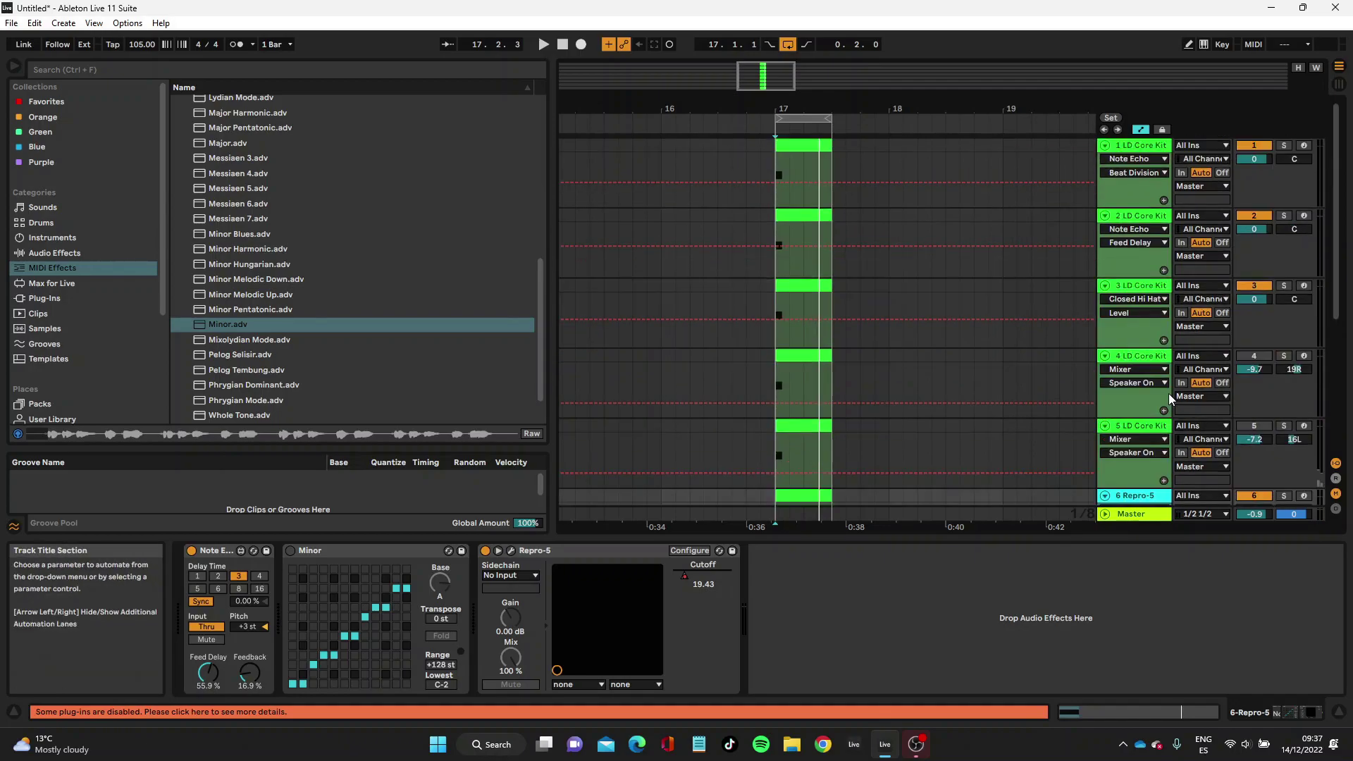